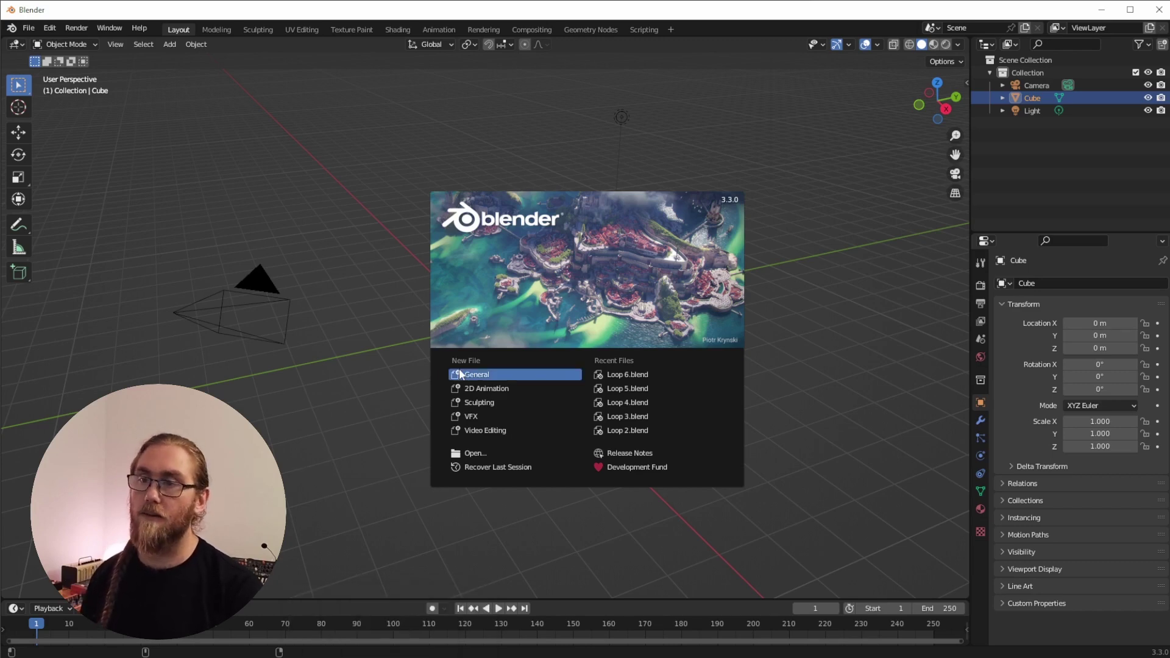
Step: Dismiss the splash screen, switch to the Animation workspace and turn its camera-view area into a Graph Editor
left_click(390, 366)
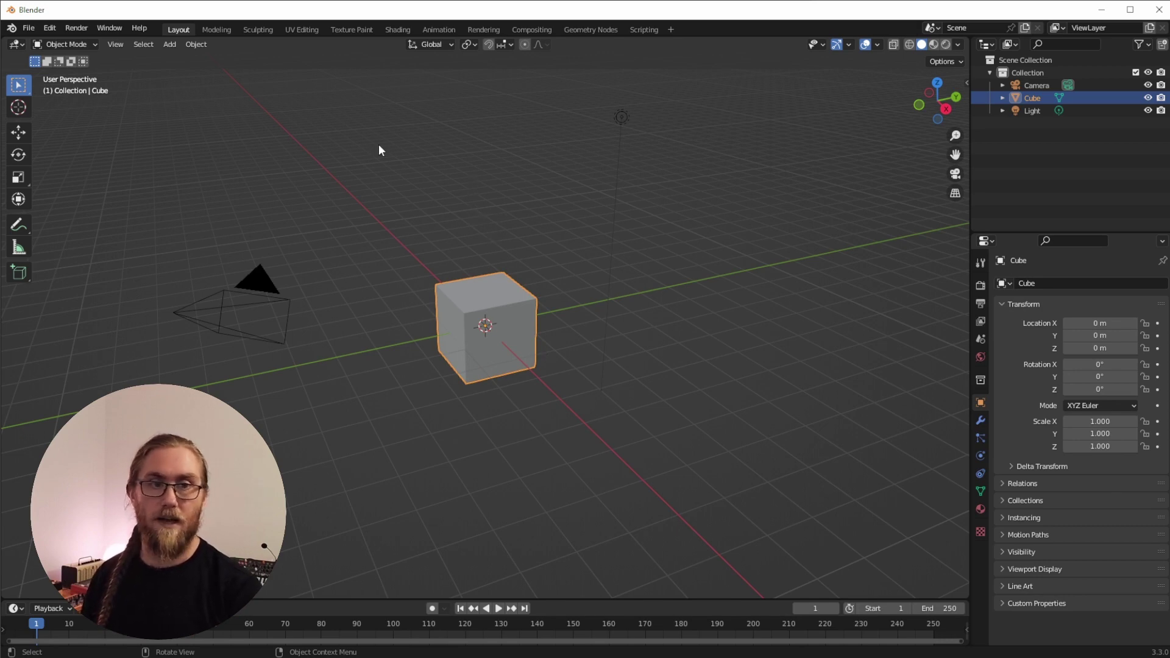
left_click(443, 29)
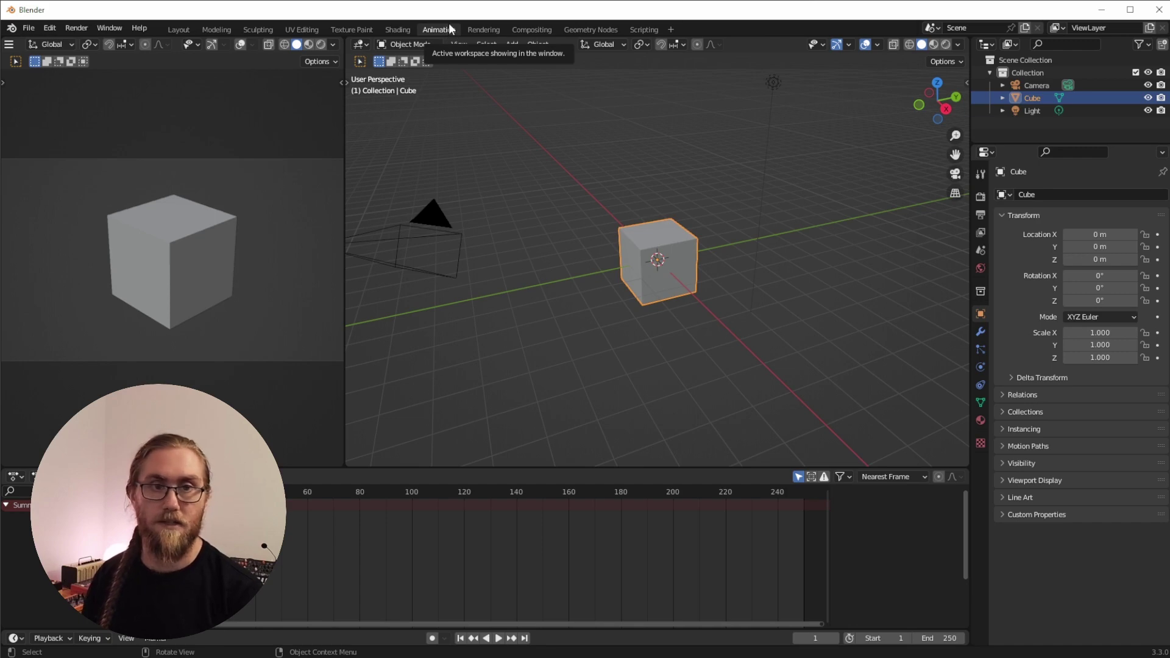
scroll(268, 43, "up", 5)
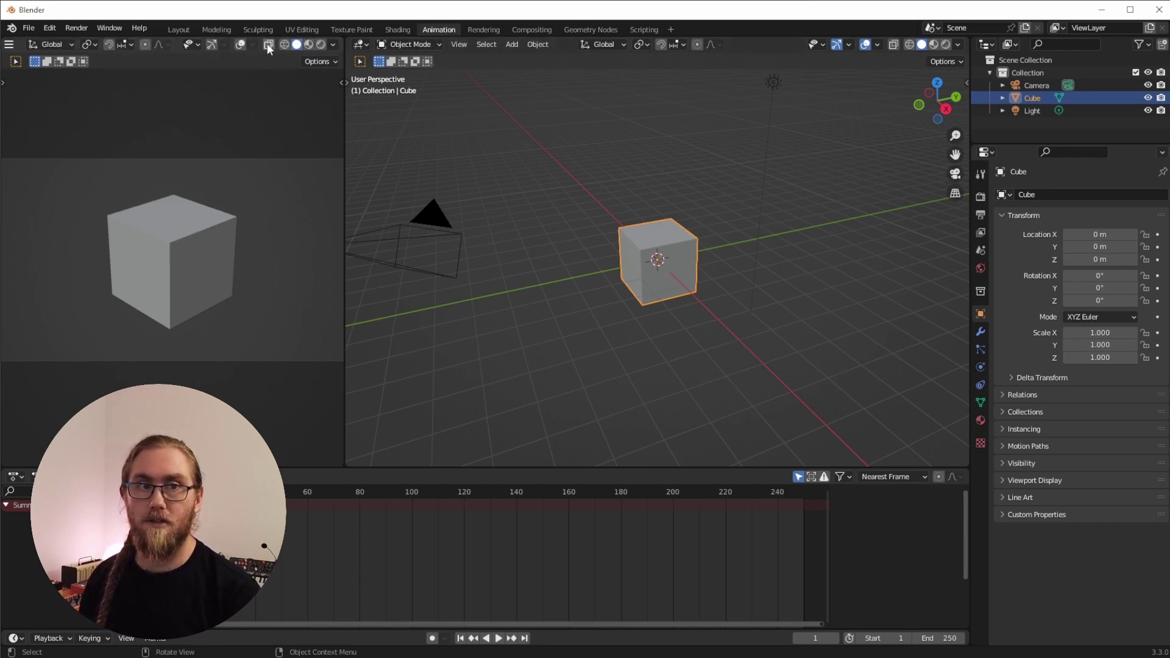
scroll(266, 43, "up", 2)
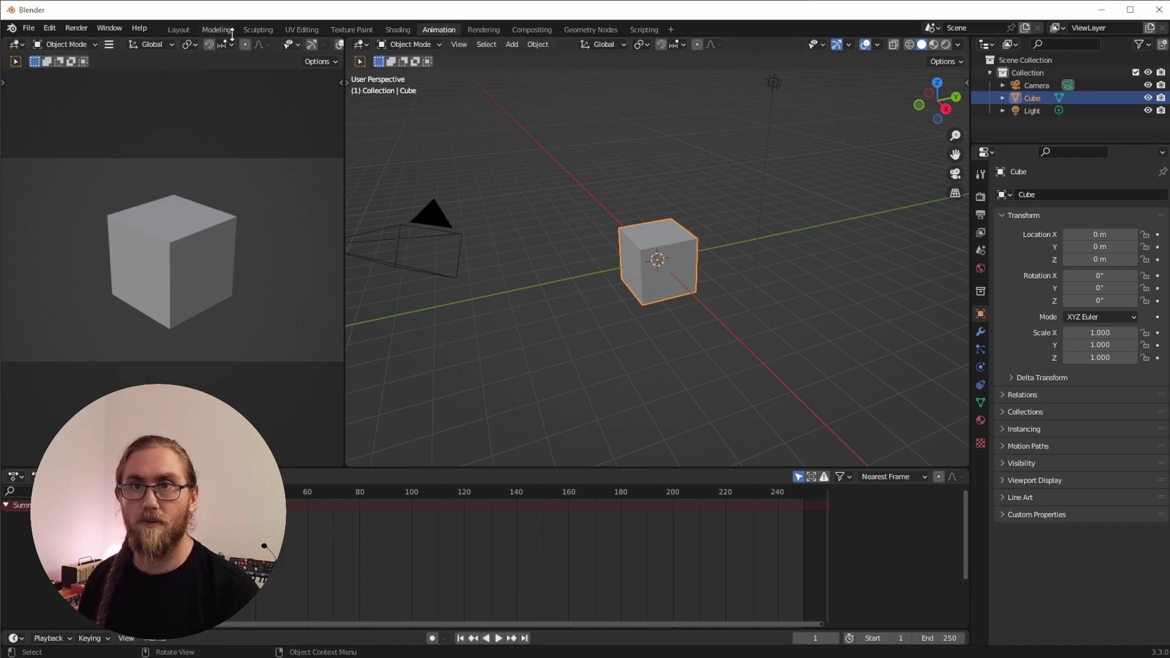
left_click(15, 45)
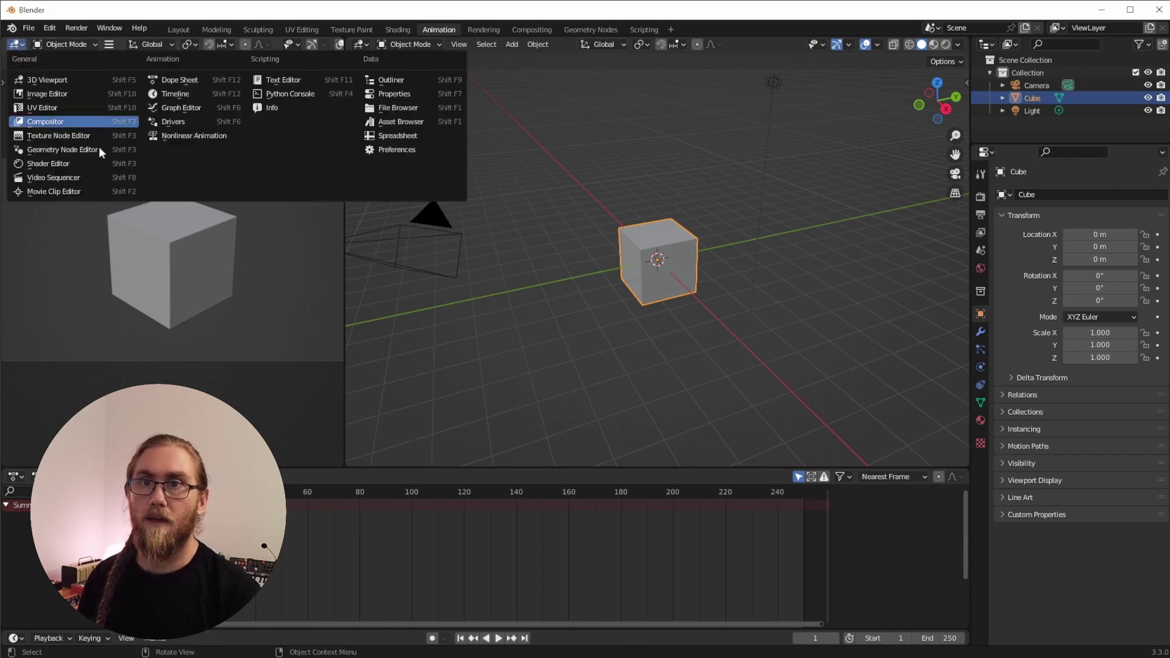
left_click(176, 107)
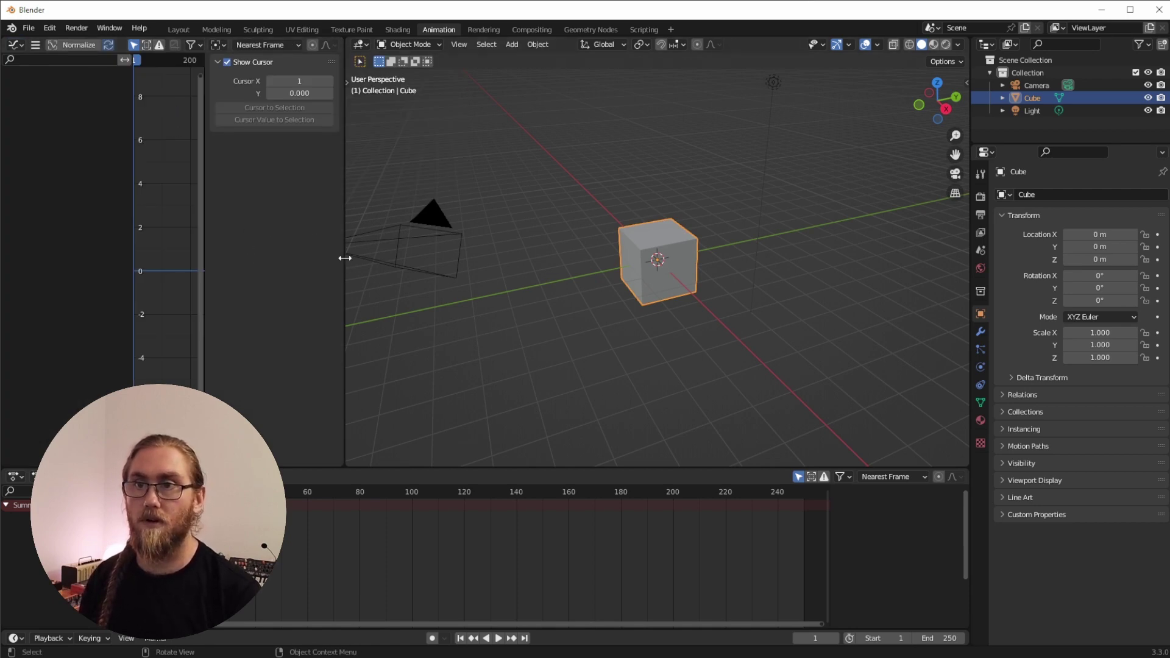
Step: Widen the Graph Editor to about half of the workspace, keep its sidebar shown, and deselect the cube
left_click_drag(345, 258, 616, 276)
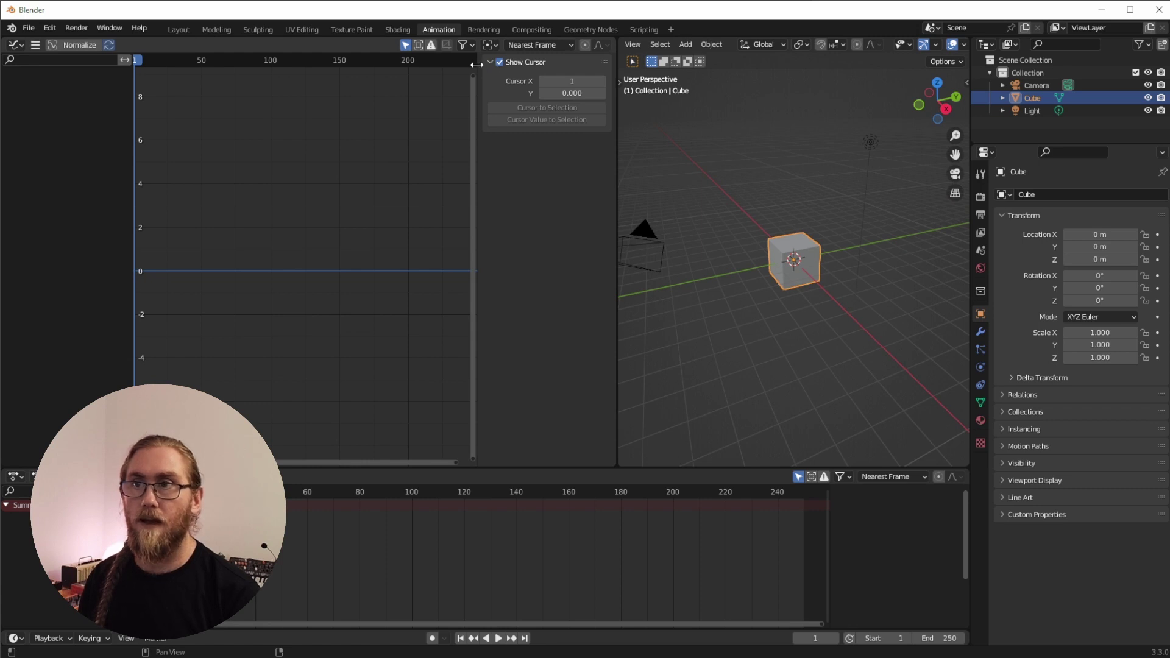
key("n")
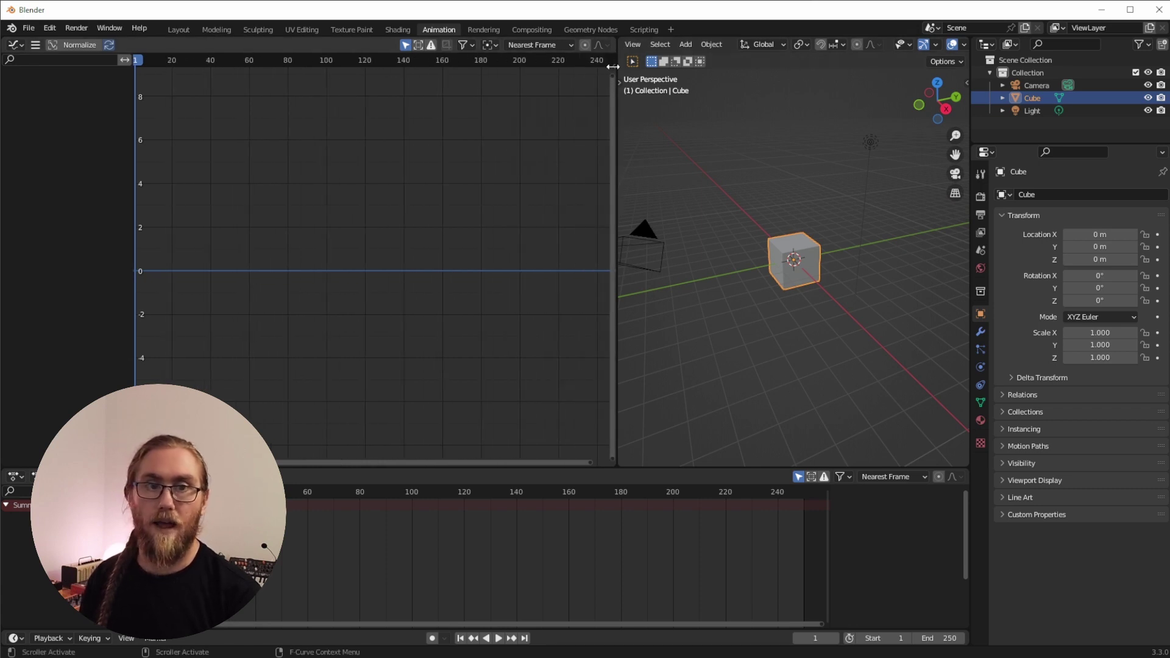
left_click_drag(613, 66, 492, 147)
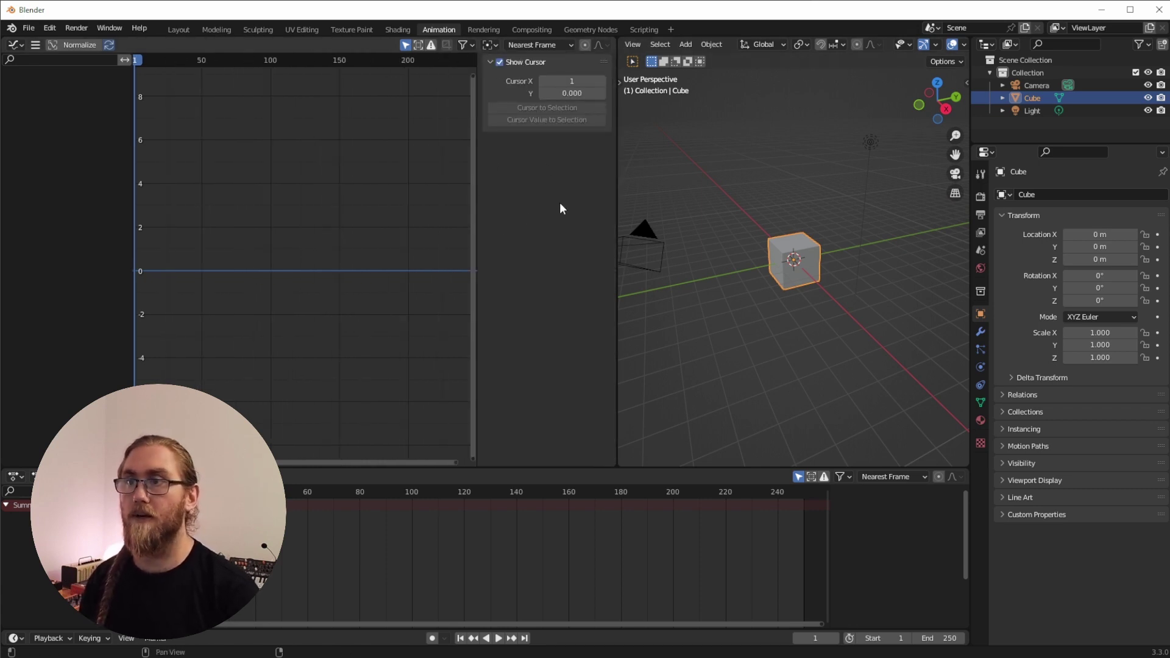
left_click(677, 346)
mouse_move(618, 332)
left_mouse_down()
mouse_move(668, 342)
mouse_move(635, 332)
left_mouse_up()
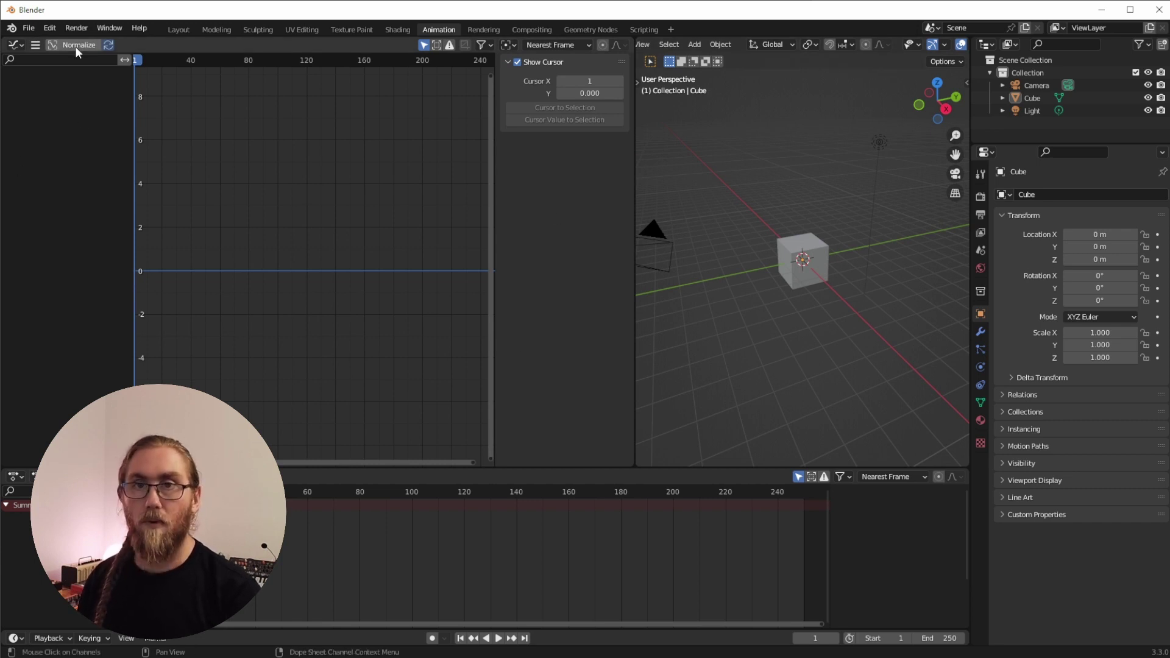
Step: Remove Bake Sound to F-Curves from the Graph Editor's Quick Favorites, add it again and check the favorites list
left_click(35, 43)
mouse_move(61, 111)
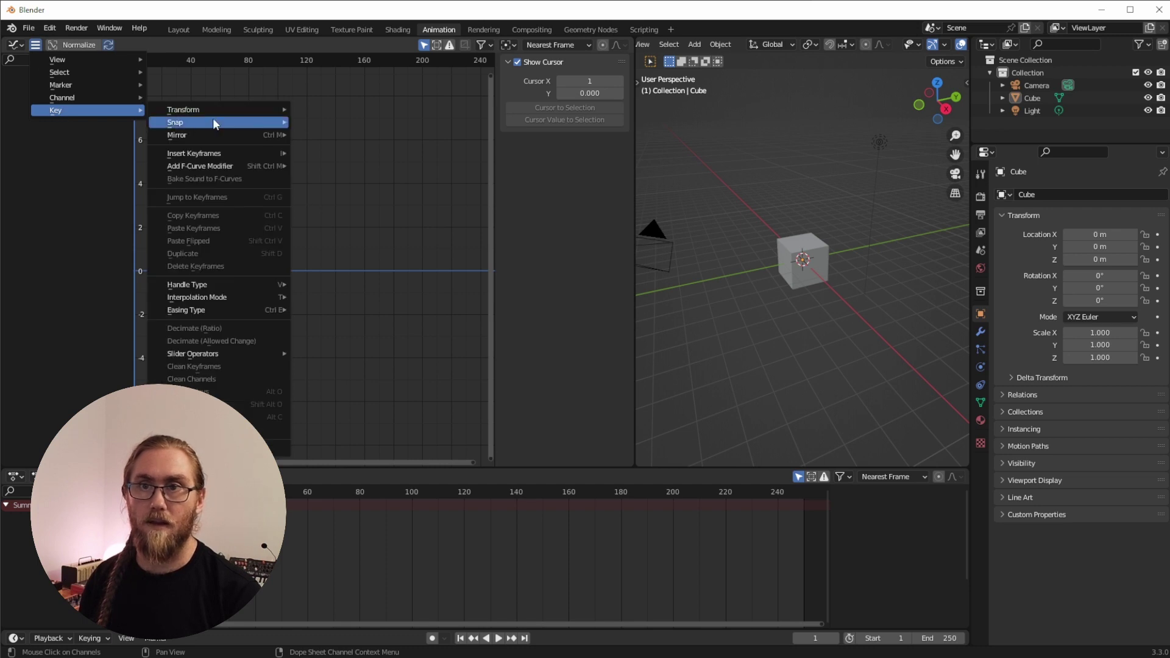
right_click(212, 182)
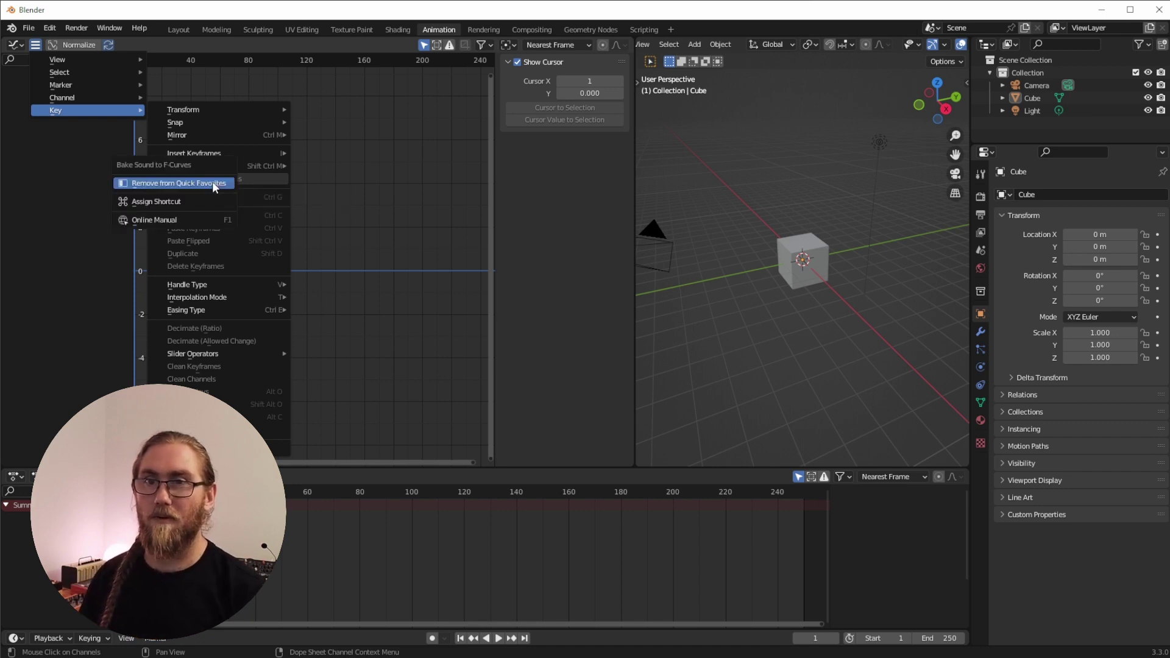
left_click(223, 184)
right_click(221, 179)
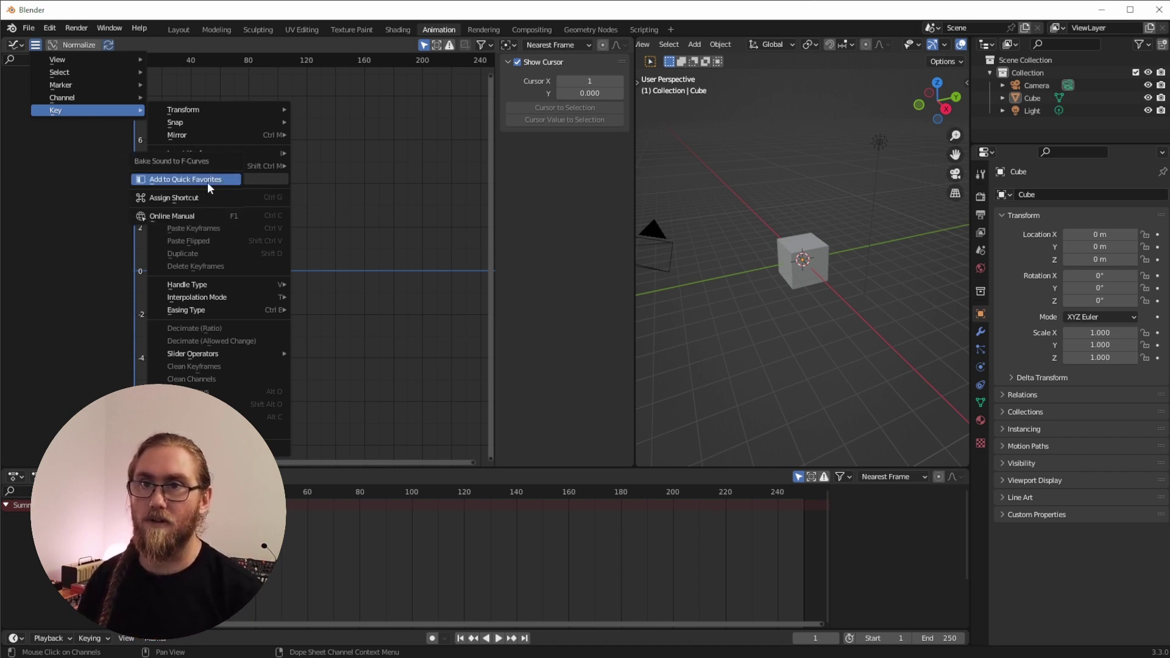
left_click(216, 180)
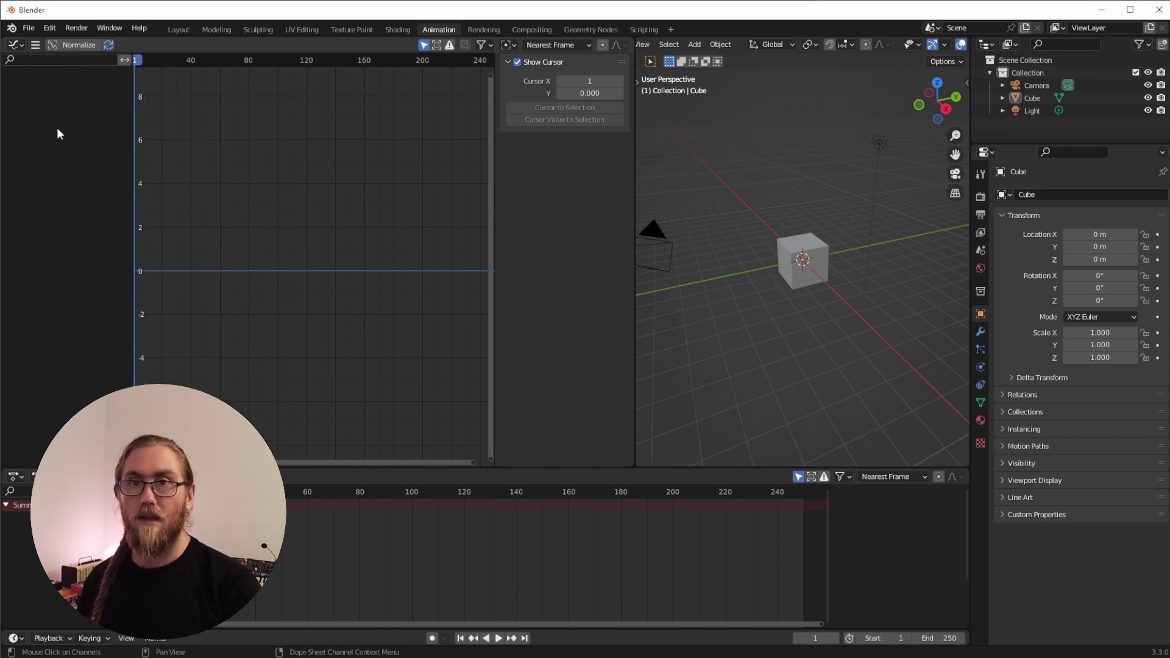
key("q")
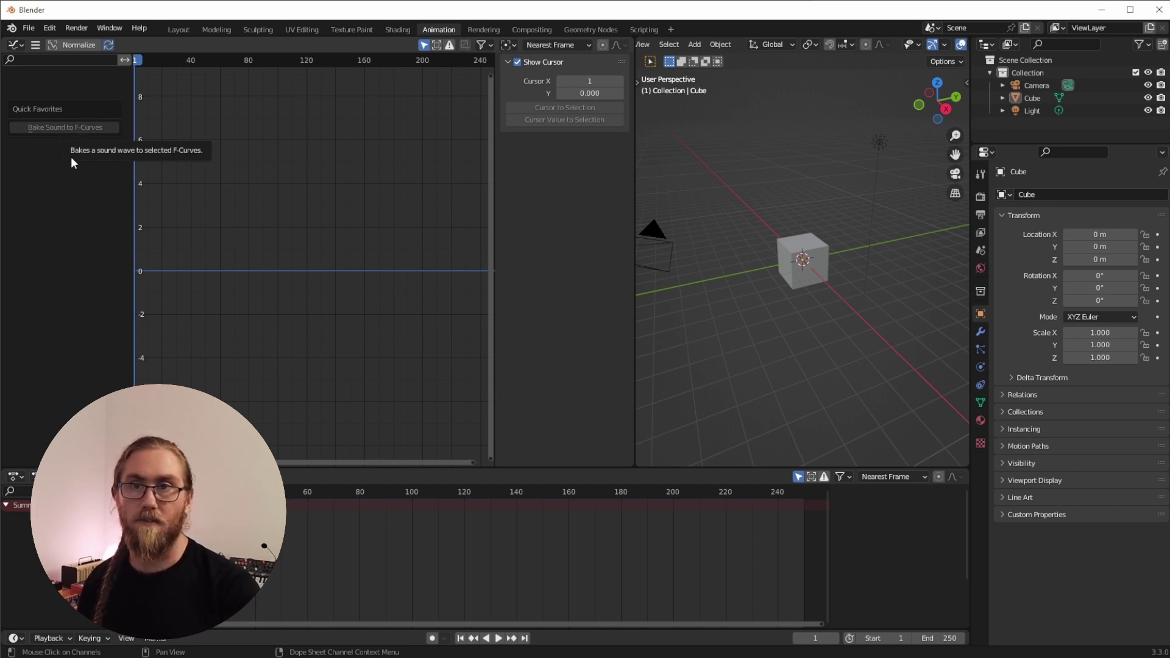
key("q")
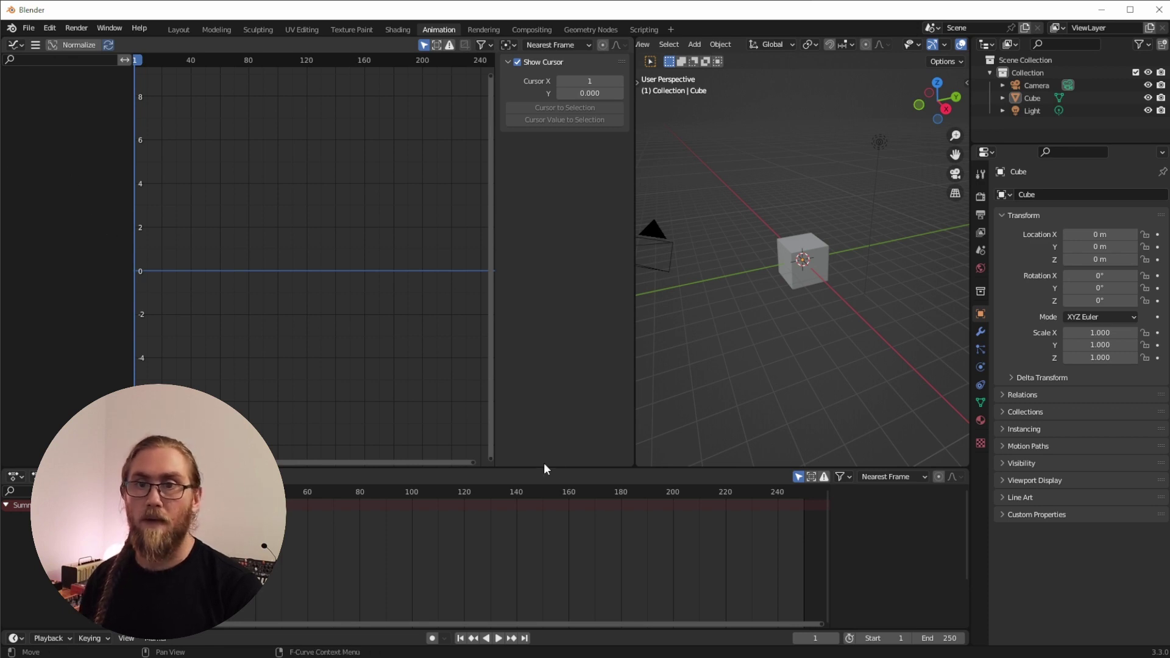
Step: Play the animation briefly, stop it and move the current frame to 0
key("space")
left_click(573, 495)
key("Escape")
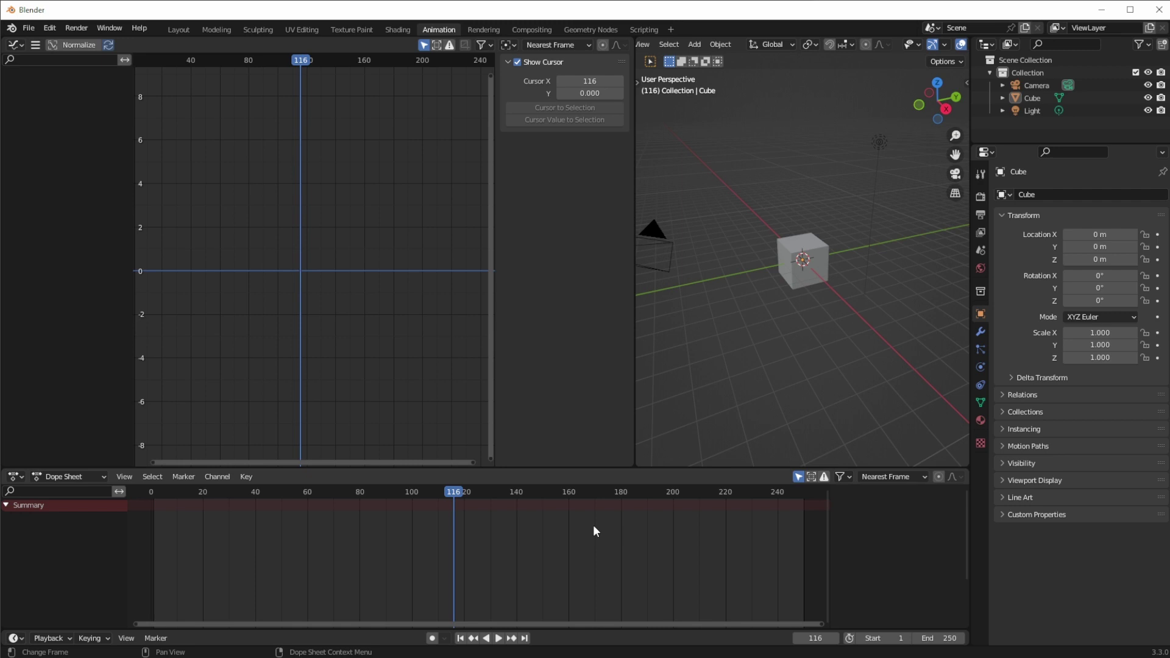
left_click(151, 493)
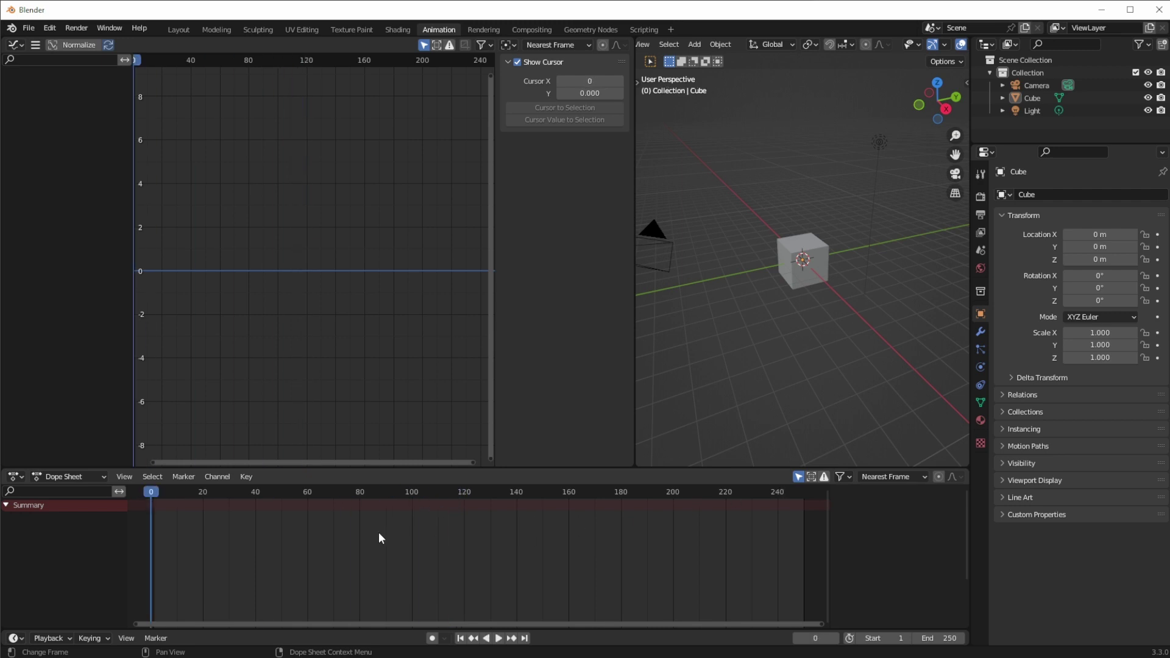
middle_click_drag(244, 241, 571, 278)
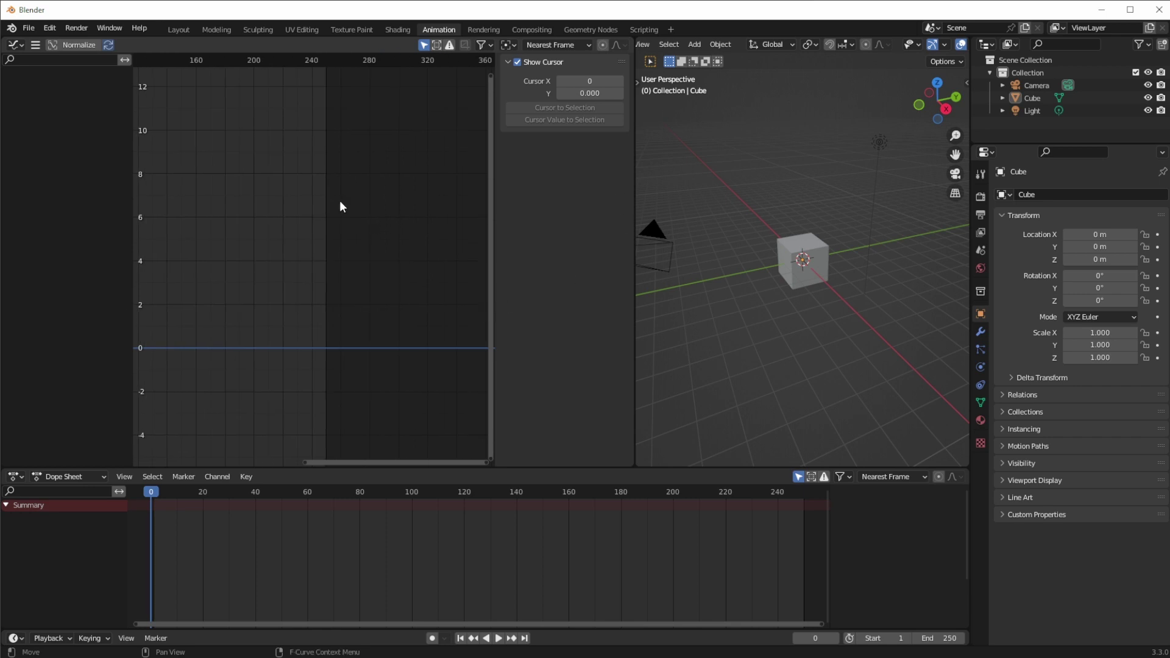
middle_click_drag(125, 426, 145, 454)
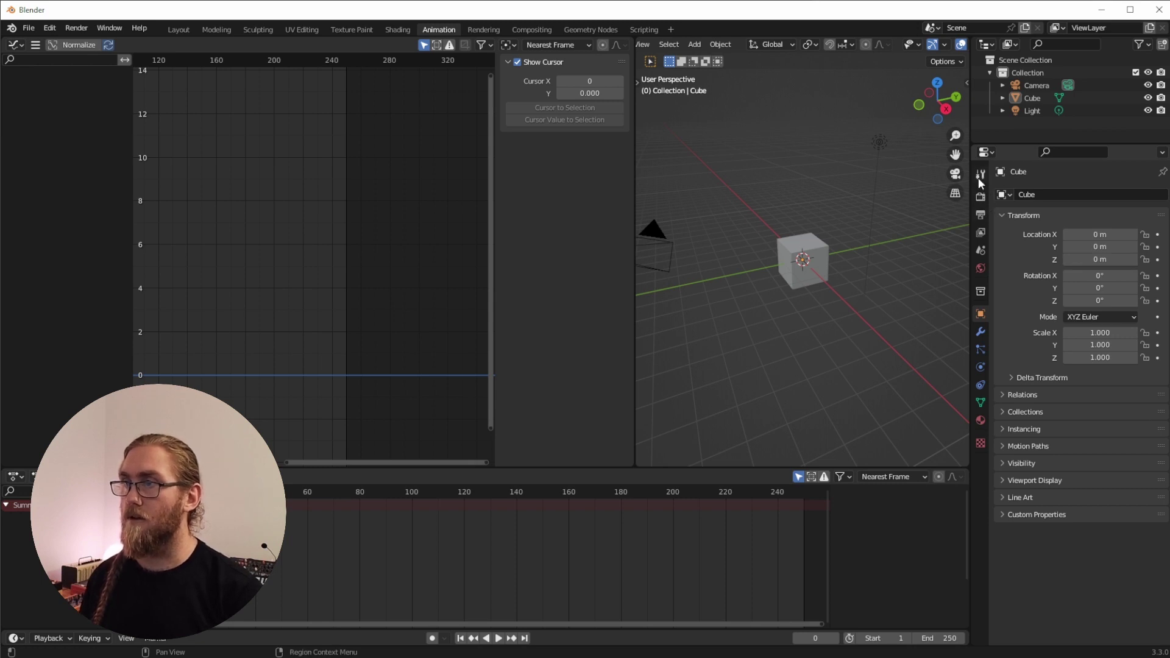
Step: Set the scene's output frame rate to 29.97 fps
left_click(980, 217)
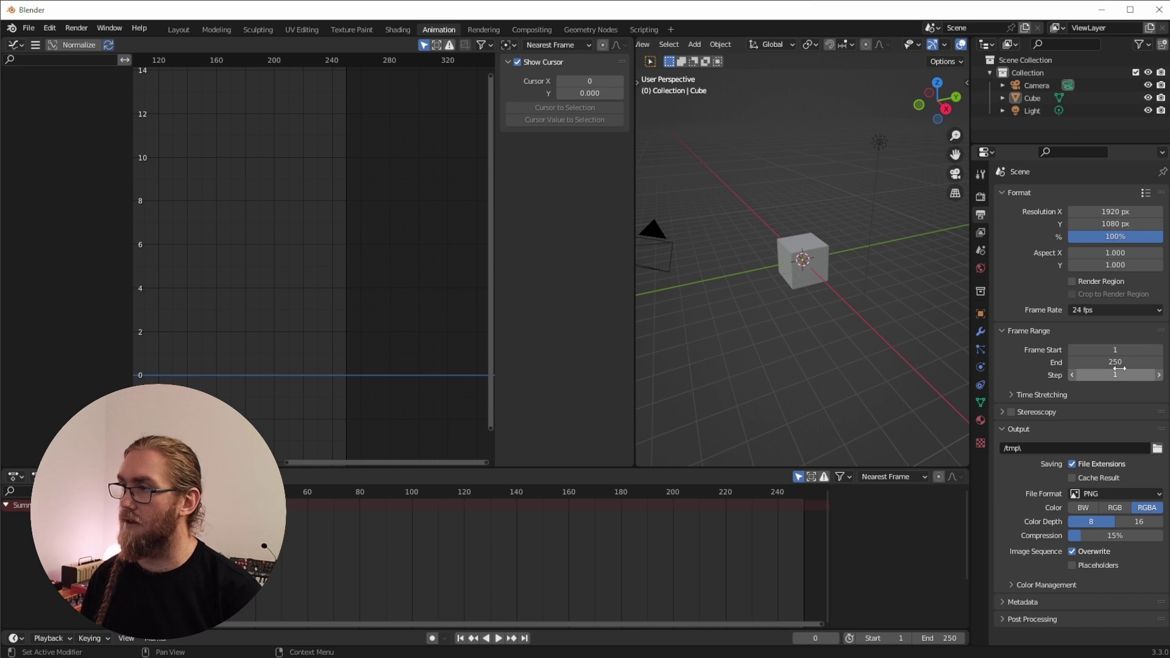
left_click(1101, 310)
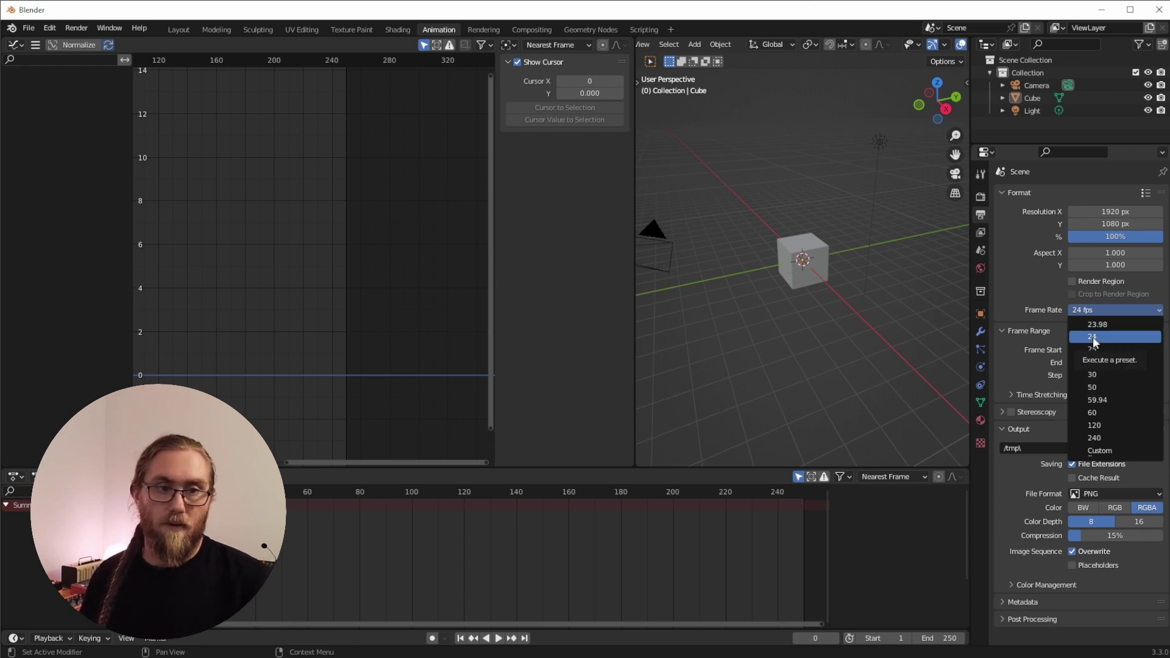
left_click(1105, 364)
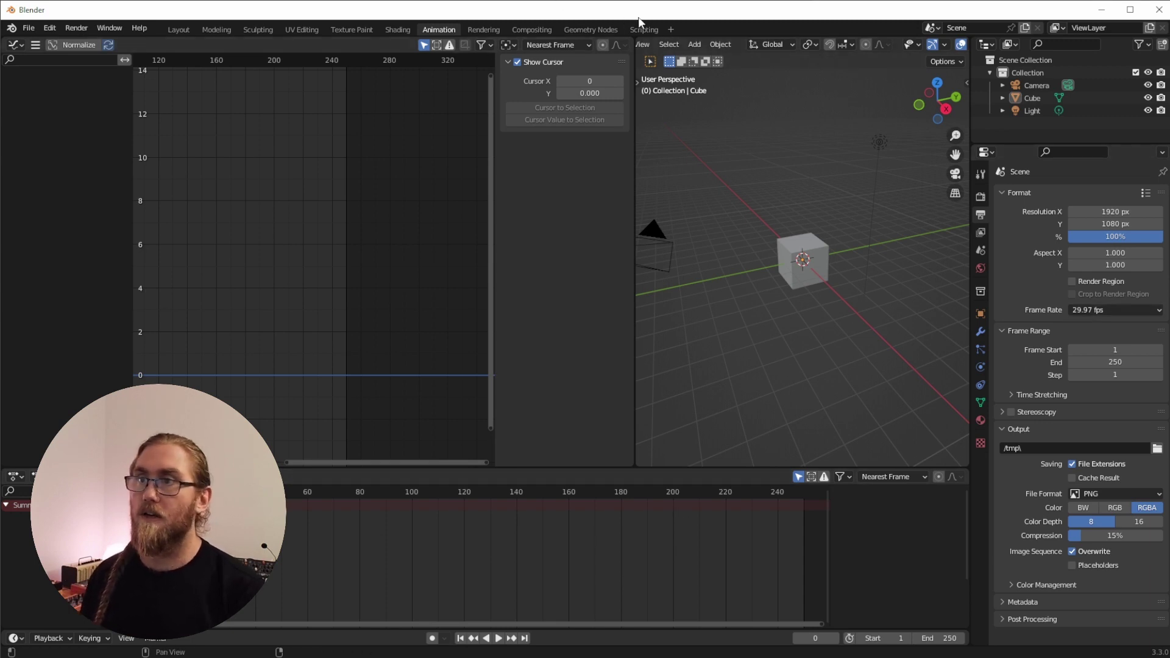
Step: Add a Video Editing workspace to the project
left_click(670, 29)
mouse_move(640, 103)
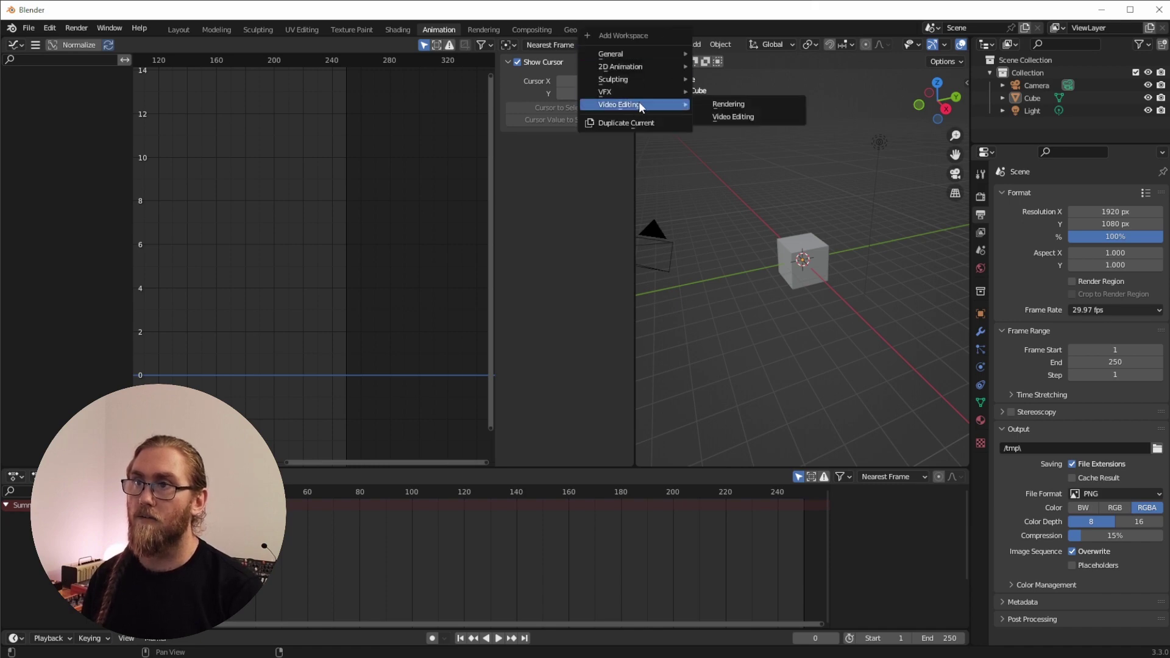
left_click(731, 116)
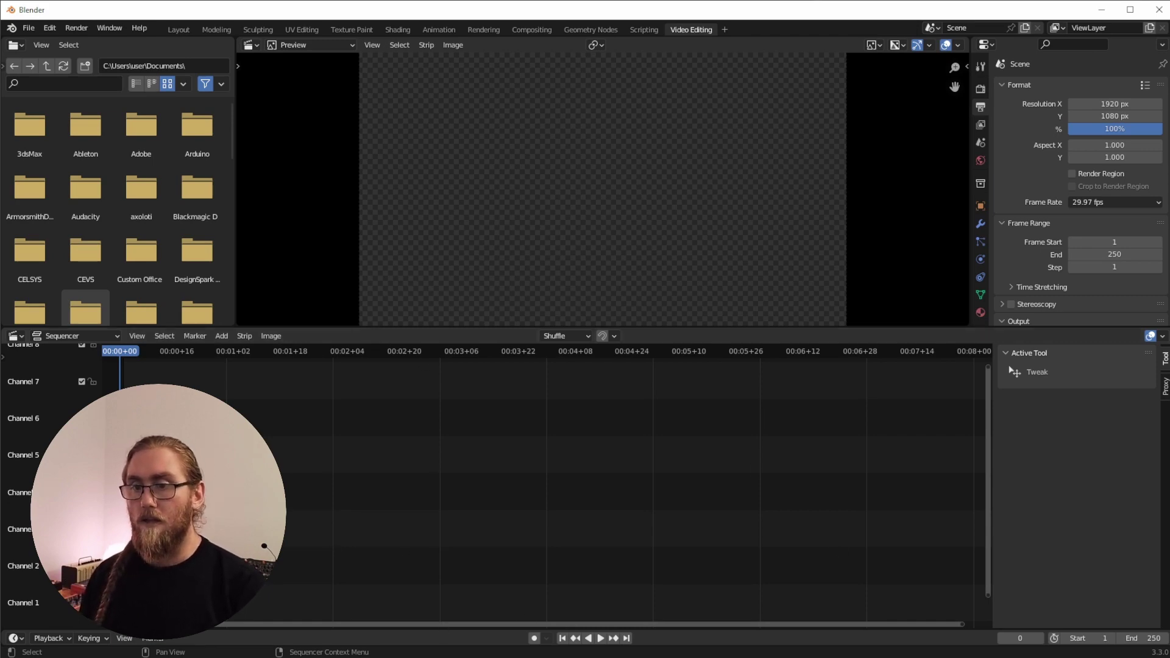
Step: Switch to File Explorer, bring the master sound file into channel 1 of Blender's sequencer and play it briefly
key("alt+Tab")
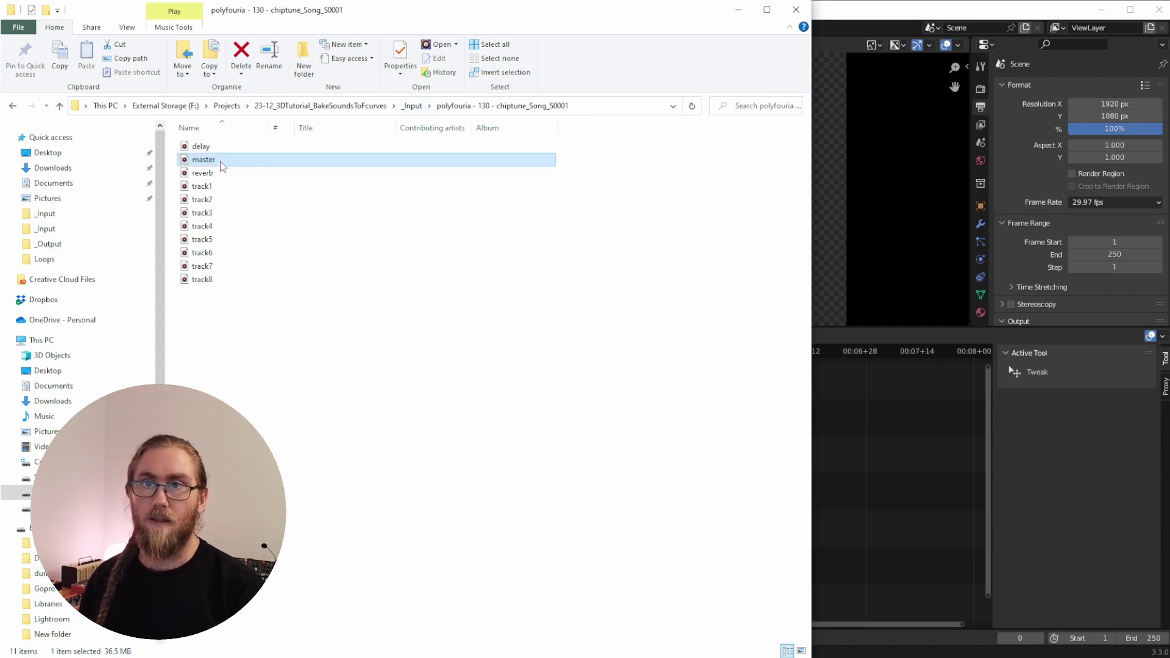
left_click_drag(219, 165, 162, 593)
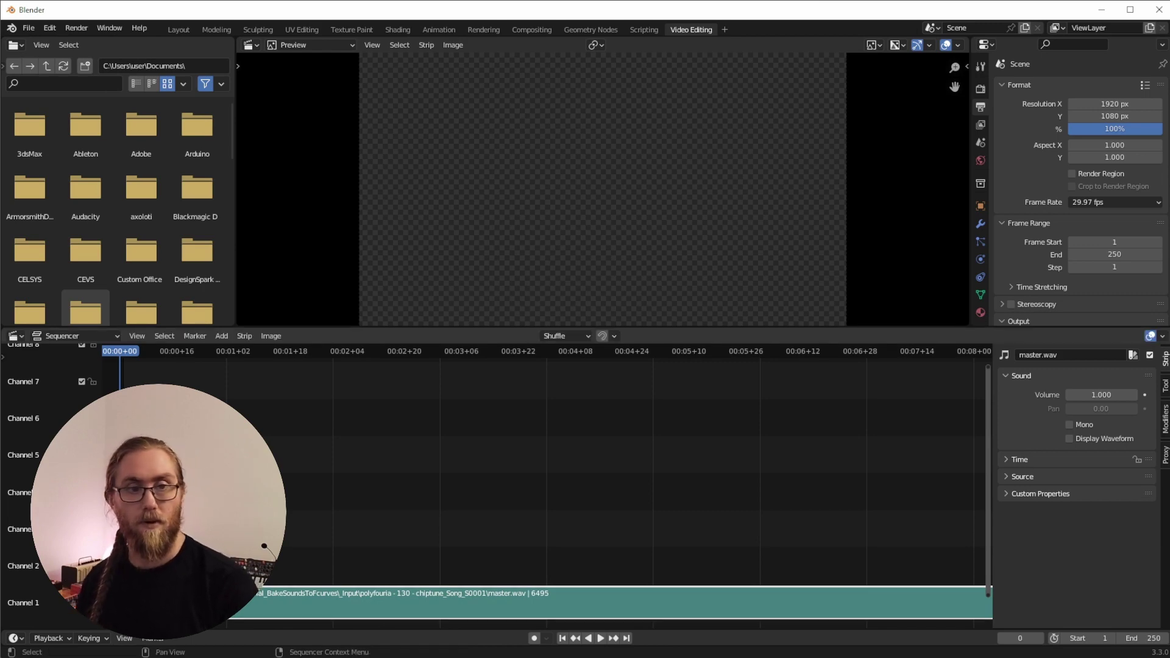
key("space")
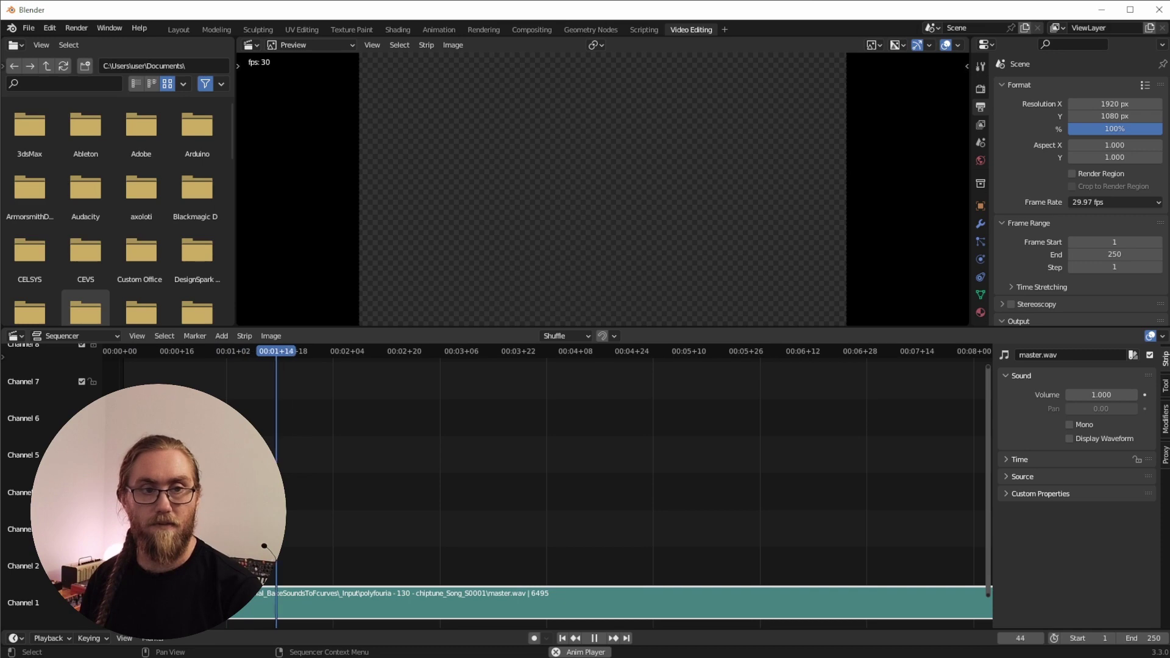
key("space")
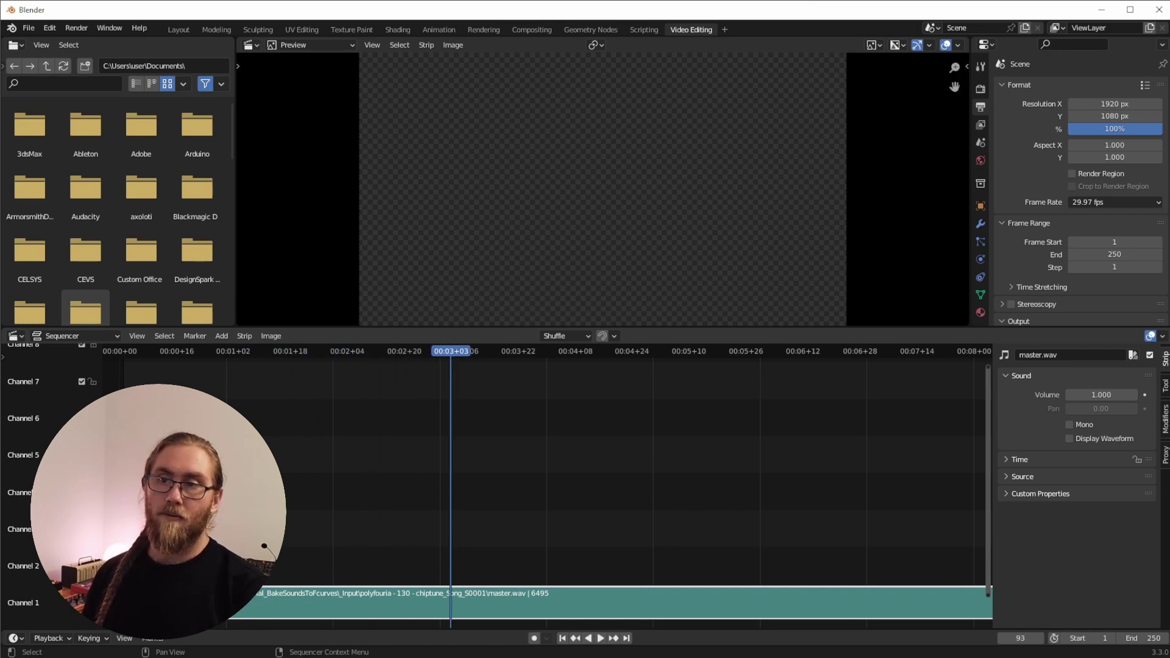
Step: Return to the Animation workspace, open the playback options for audio scrubbing and scrub the timeline to frame 197
left_click(449, 28)
left_click_drag(382, 501, 484, 544)
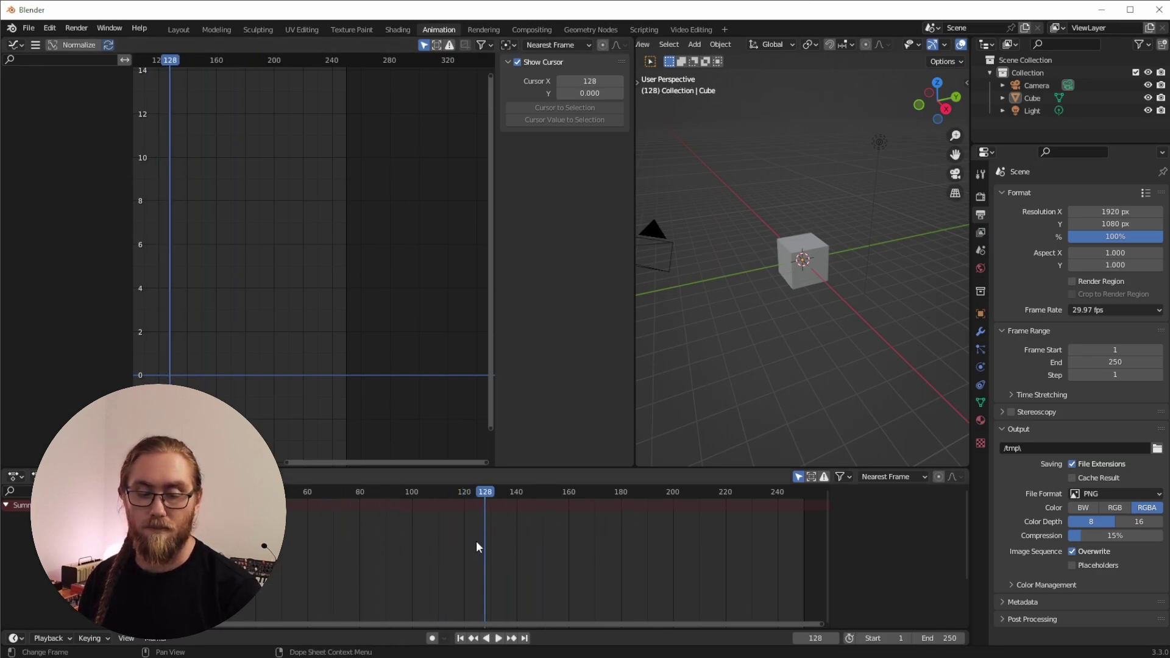
left_click(49, 638)
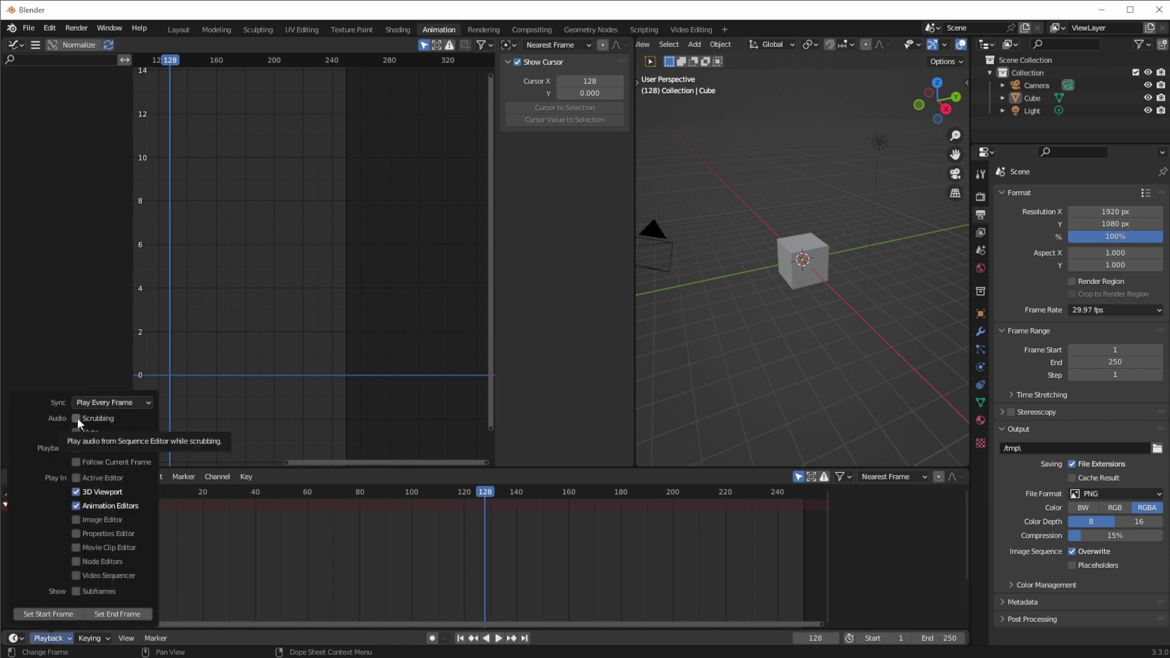
left_click_drag(484, 493, 637, 539)
left_click_drag(637, 491, 669, 496)
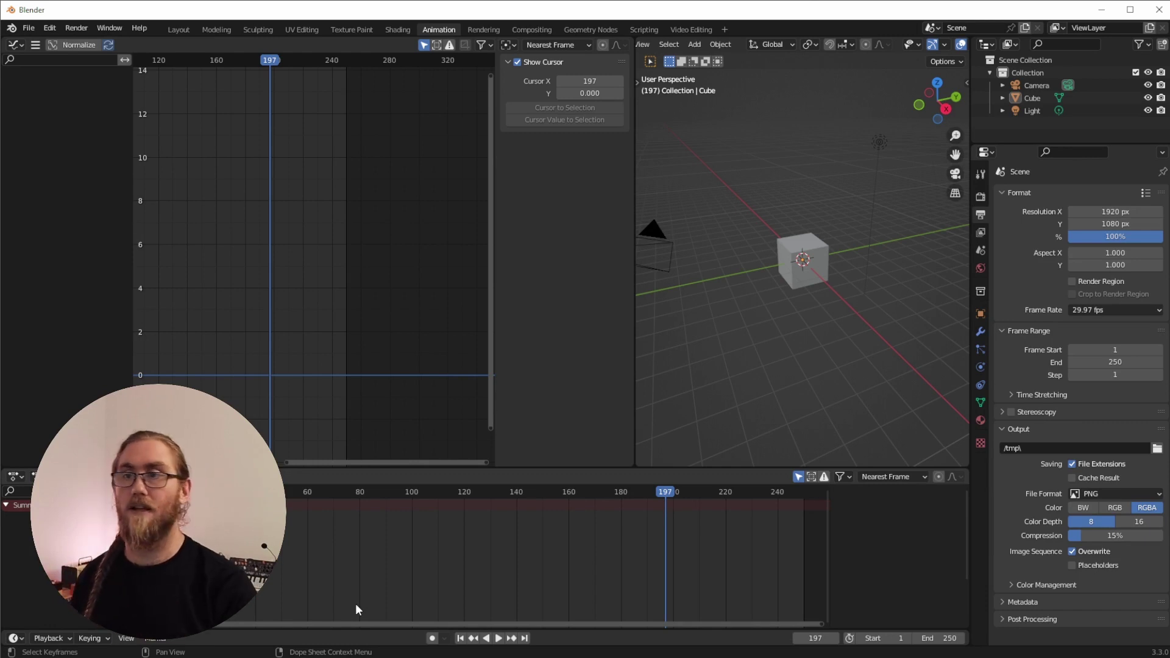
Step: Select the cube and stretch it vertically to a Z scale of 2.210
left_click(798, 258)
scroll(798, 206, "up", 6)
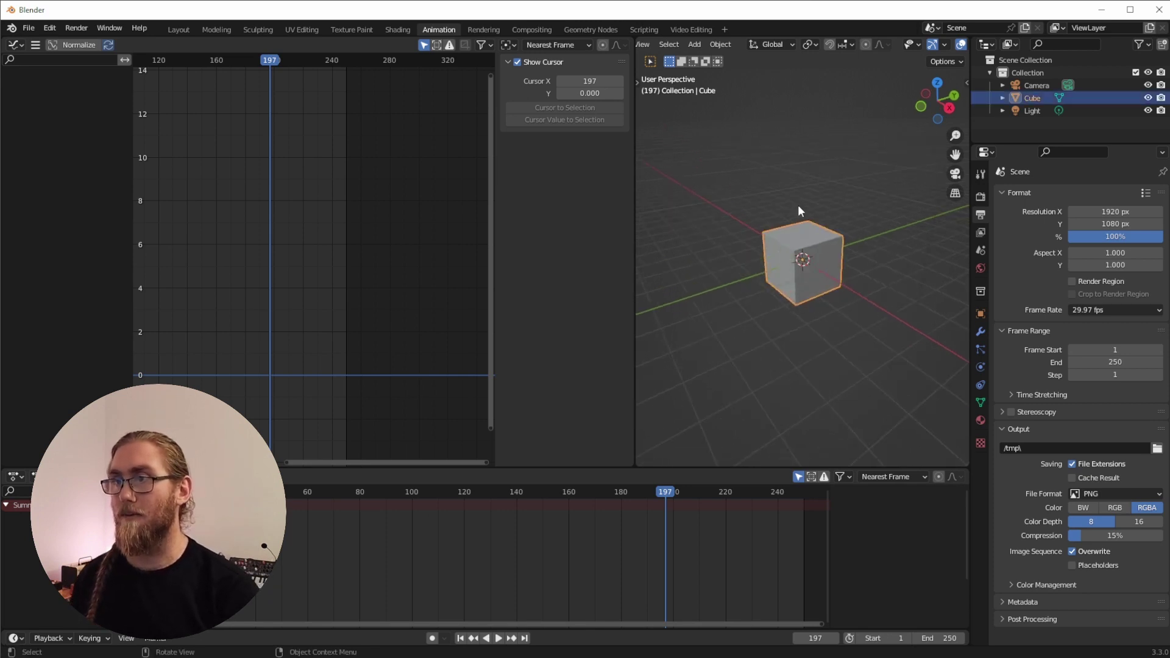
middle_click_drag(798, 207, 960, 353)
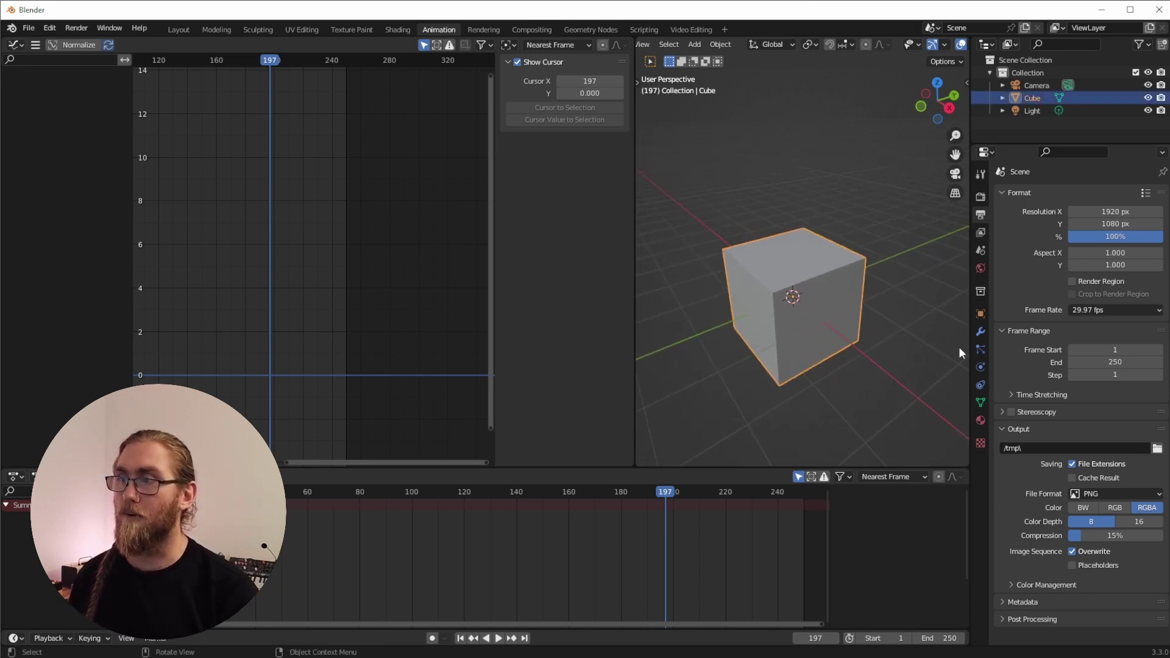
left_click(981, 313)
left_click_drag(1092, 358, 1134, 358)
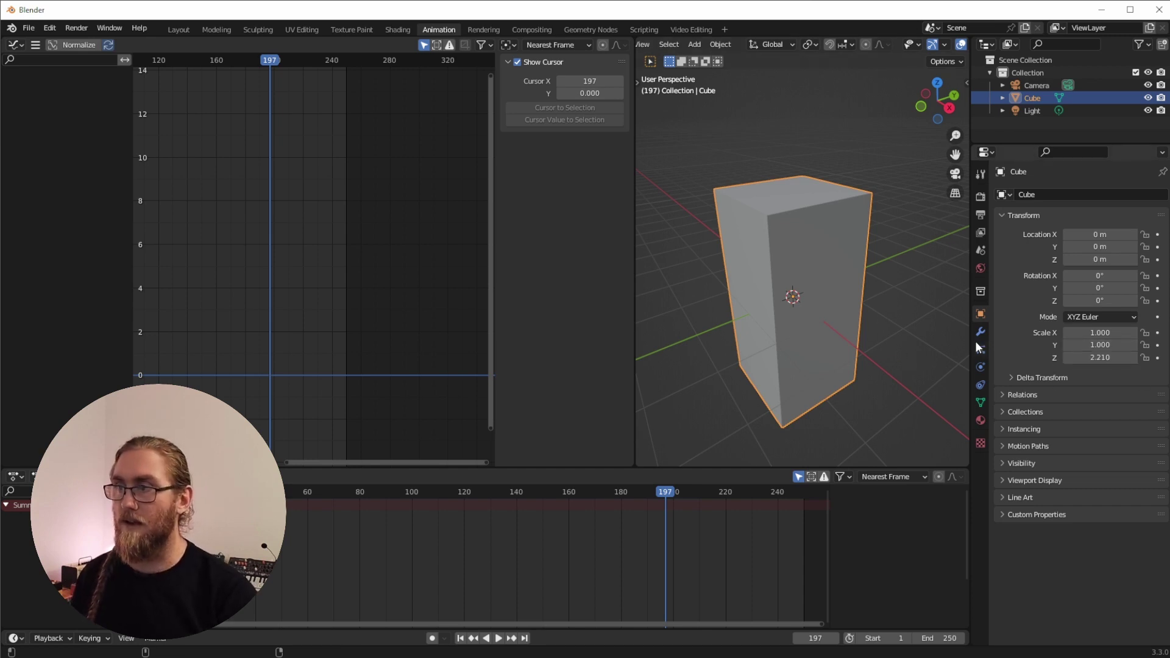
Step: Undo both vertical stretches of the cube and insert keyframes on its X, Y and Z scale at frame 197
key("ctrl+z")
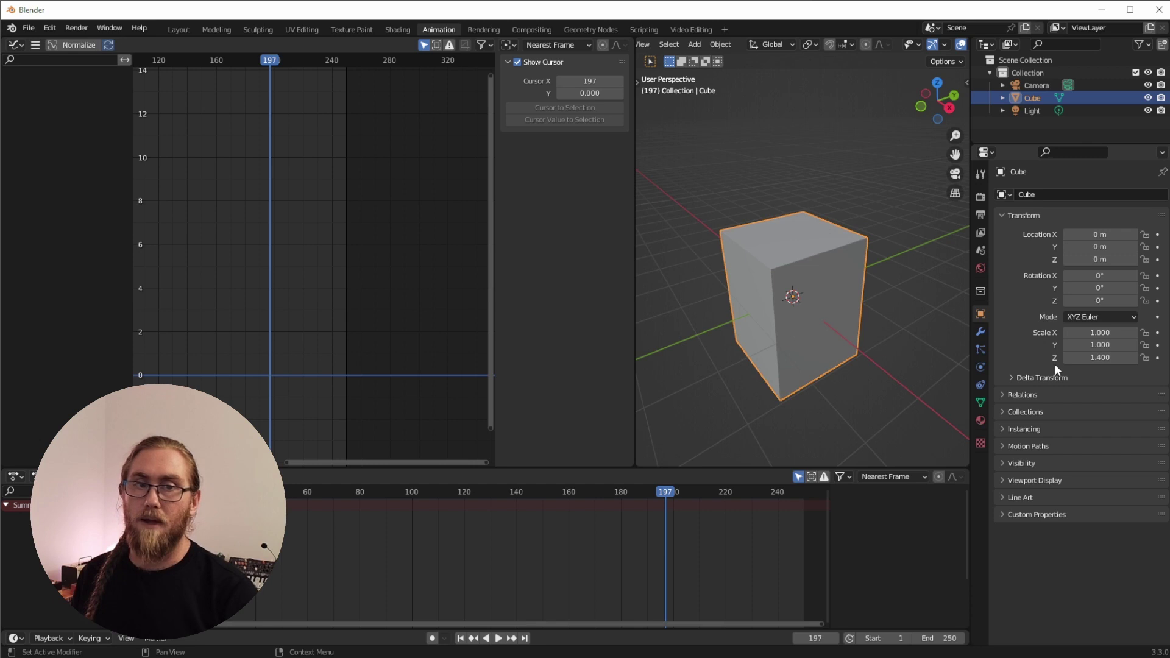
key("ctrl+z")
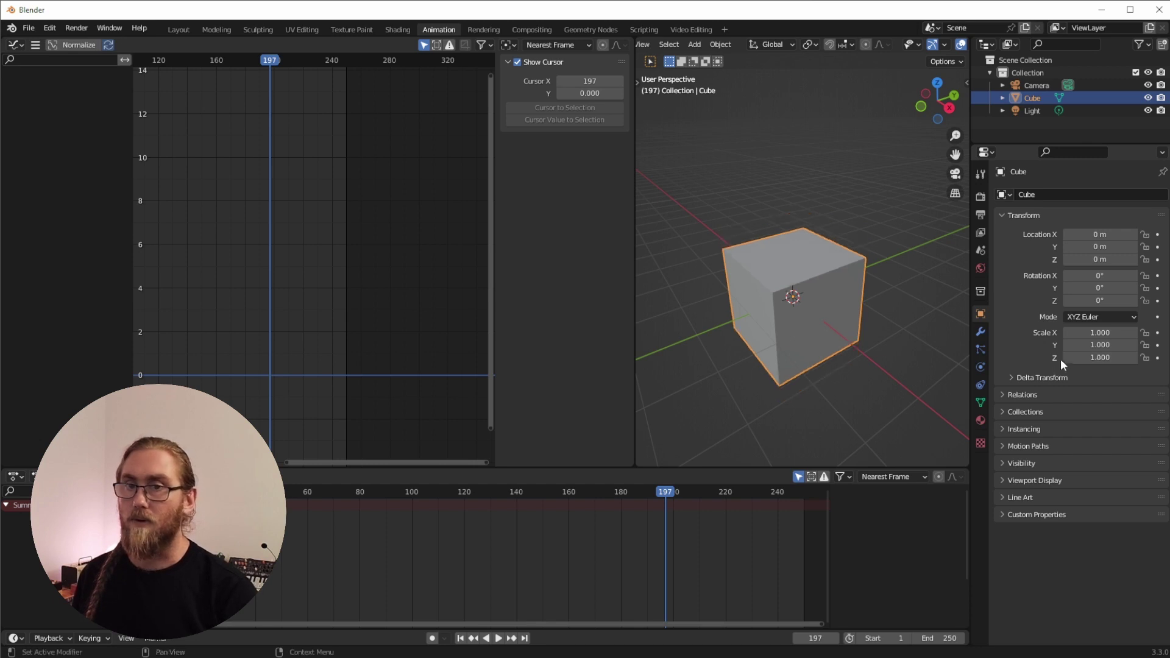
right_click(1111, 345)
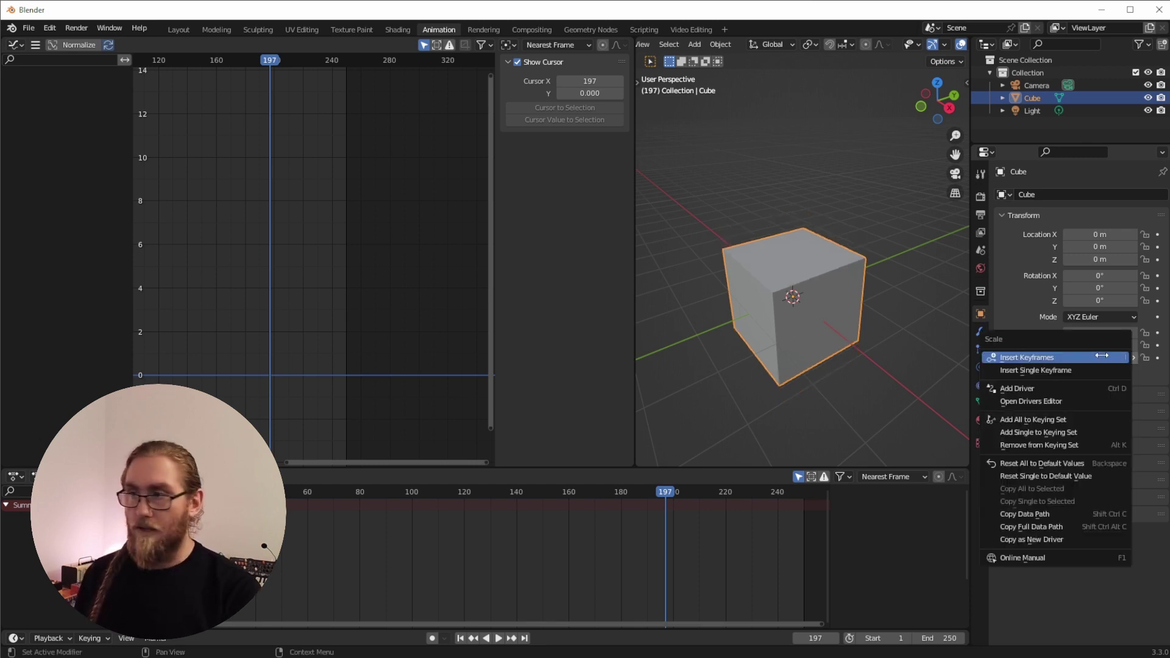
left_click(1102, 355)
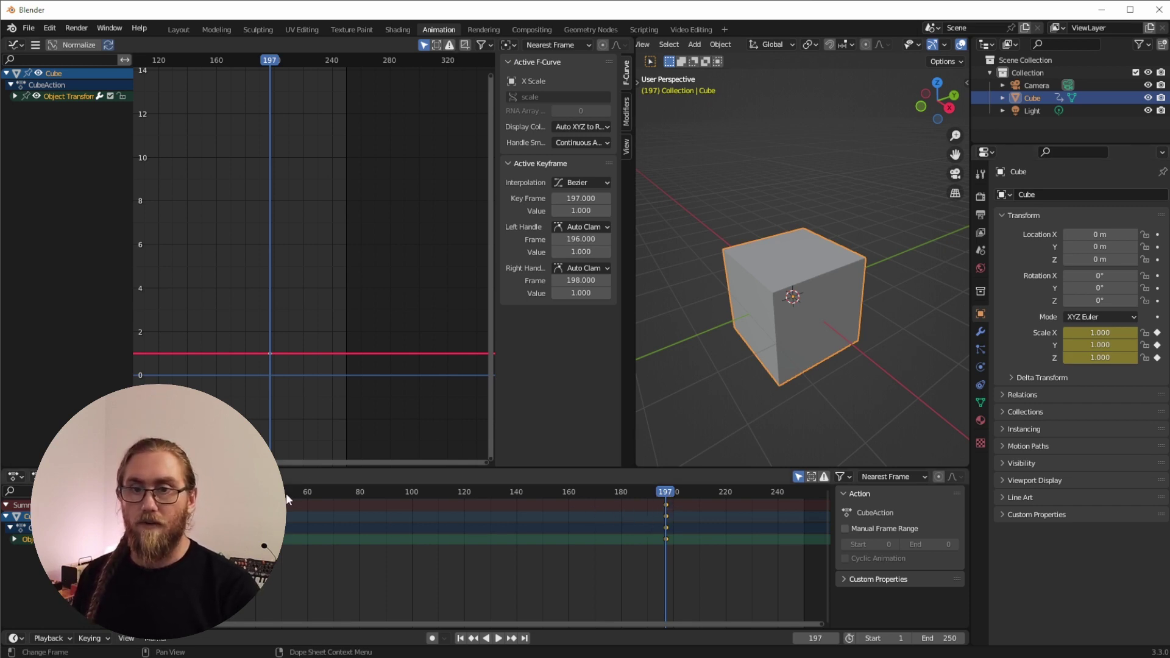
Step: Move the scale keyframes and the playhead to frame 0, and isolate the Z Scale channel in the Graph Editor
left_click_drag(666, 503, 150, 523)
left_click_drag(232, 491, 152, 496)
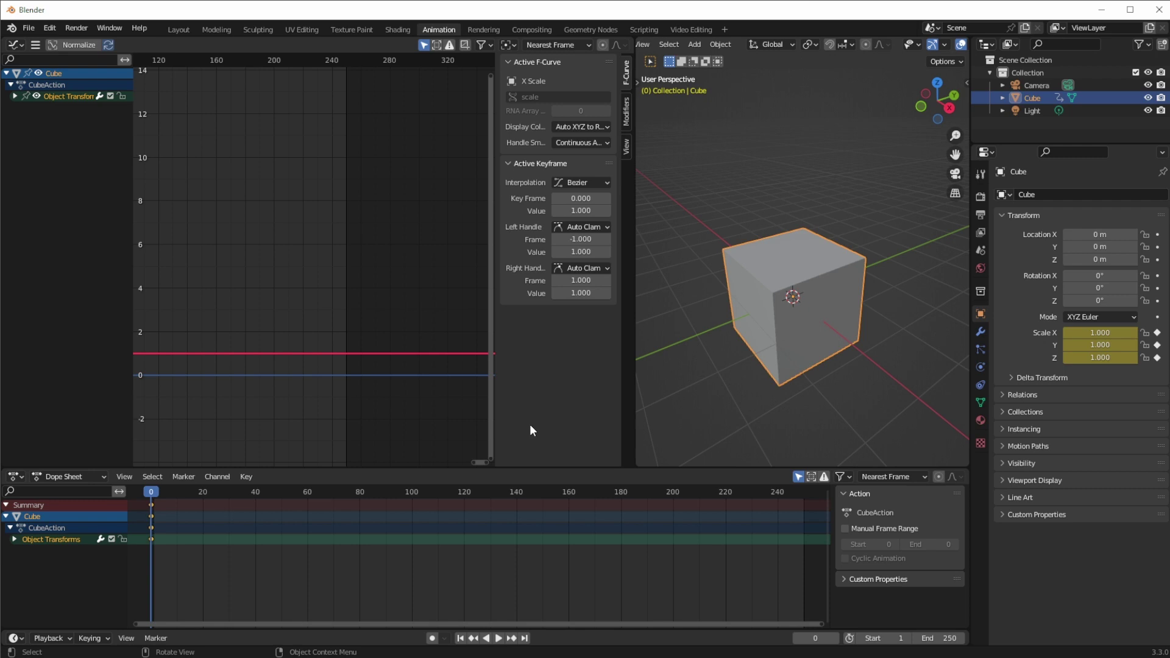
middle_click_drag(373, 316, 390, 347)
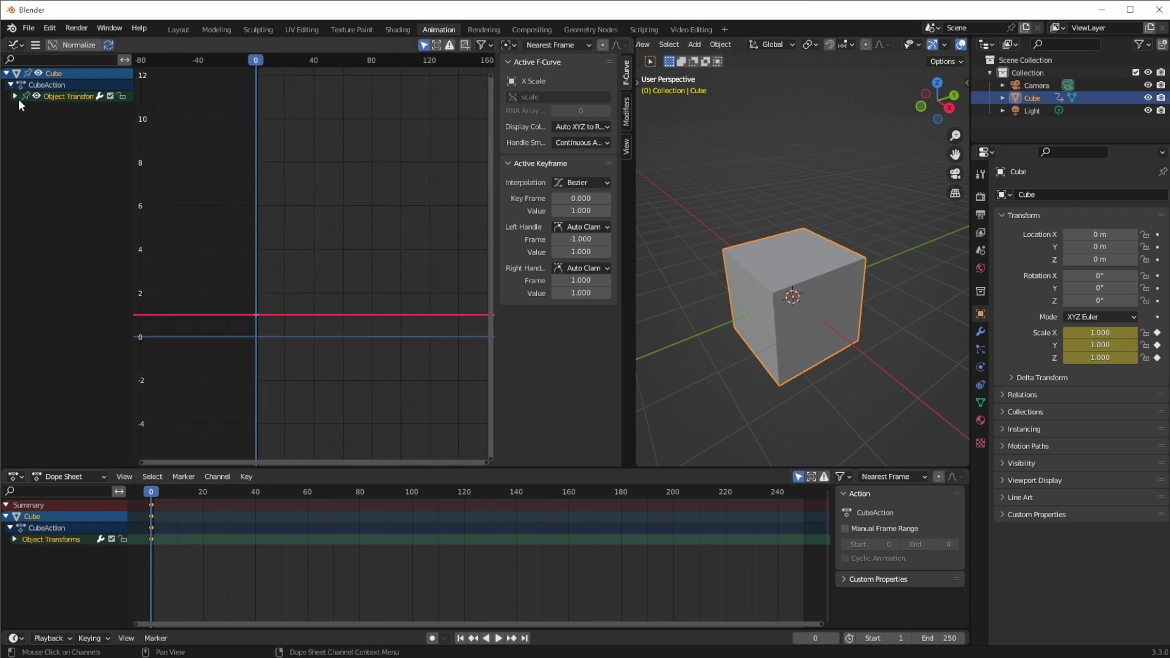
left_click(15, 97)
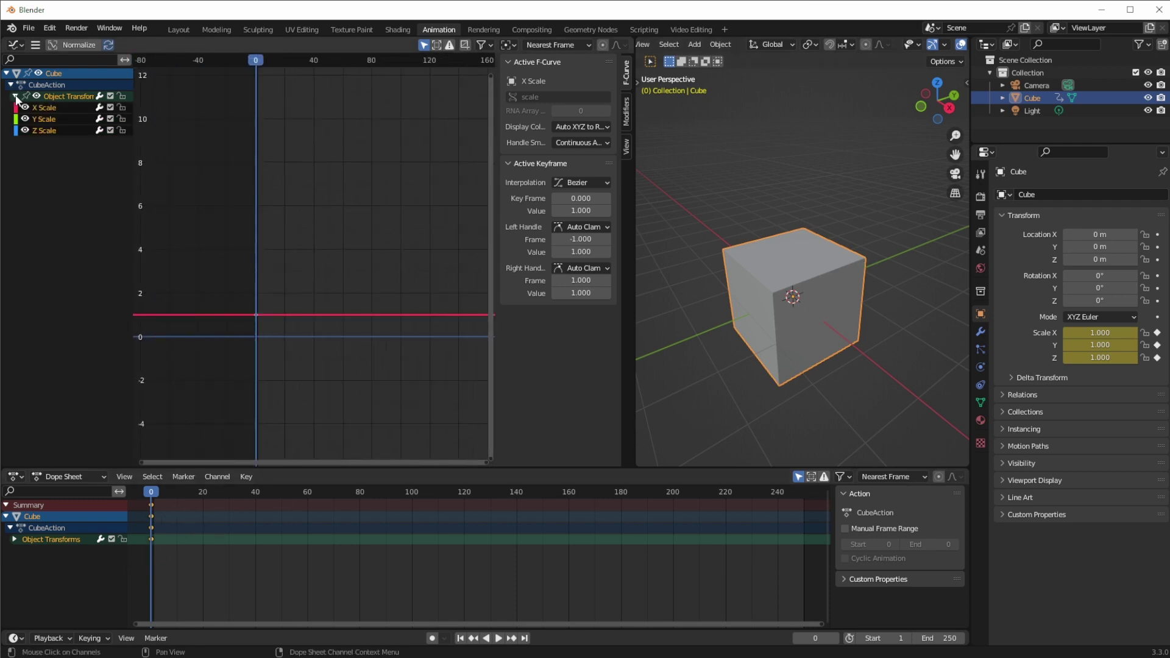
left_click(53, 130)
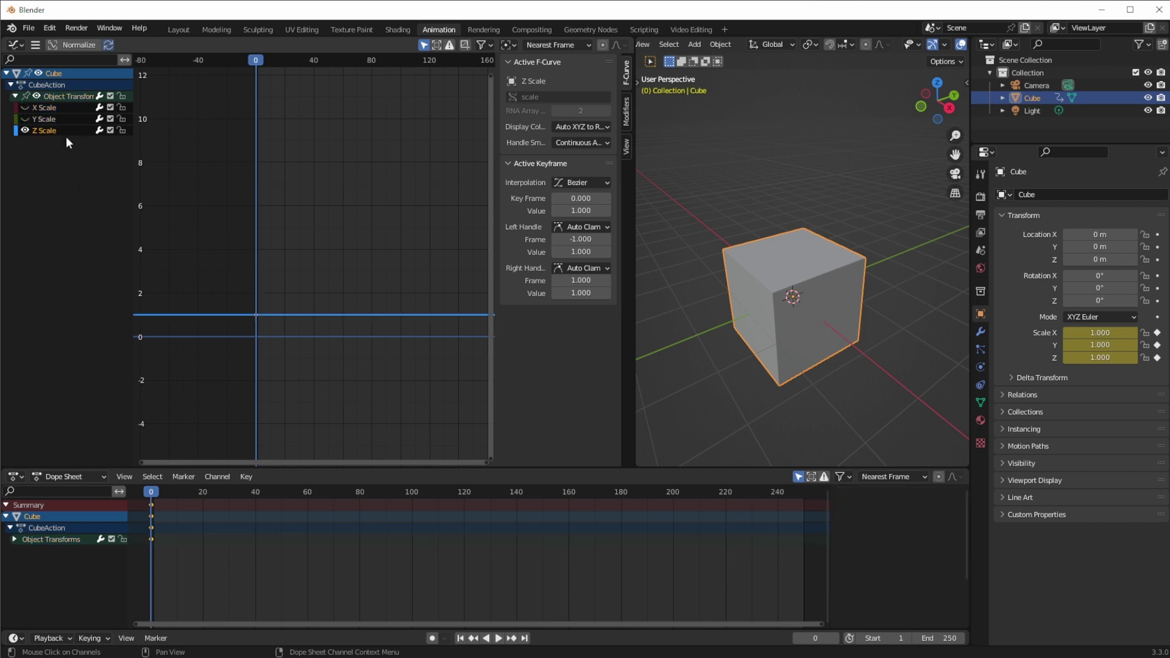
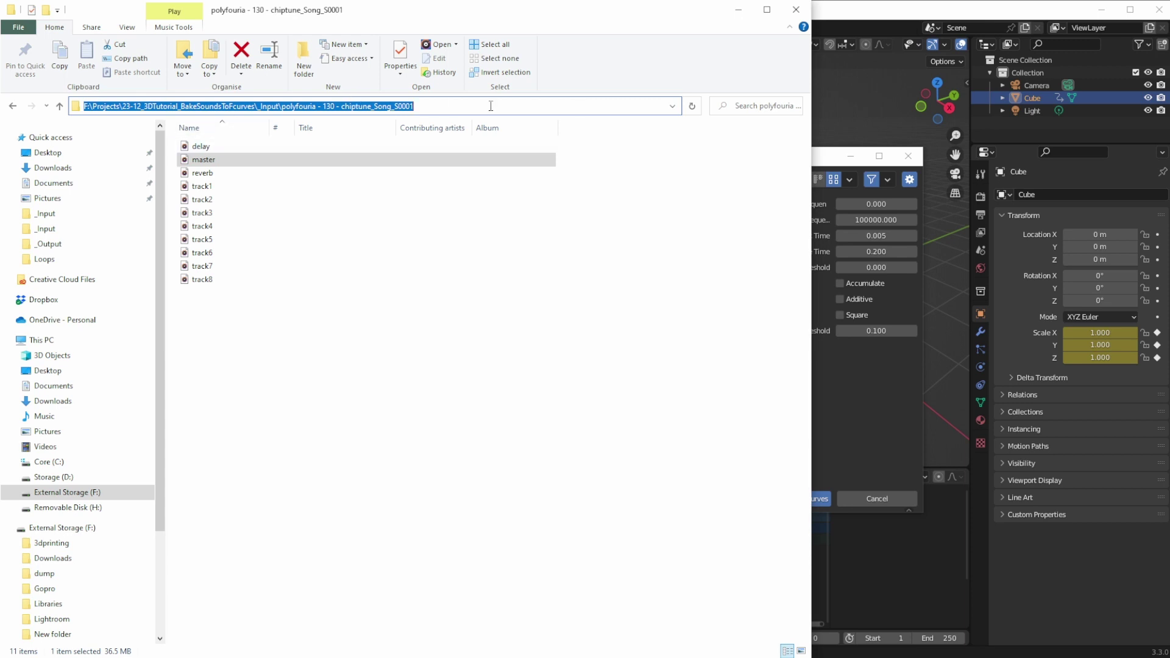
Step: Point the Bake Sound to F-Curves file browser to F:\Projects\23-12_3DTutorial_BakeSoundsToFcurves\_Input\polyfouria - 130 - chiptune_Song_S0001
left_click(824, 162)
left_click(604, 180)
type("F:\\Projects\\23-12_3DTutorial_BakeSoundsToFcurves\\_Input\\polyfouria - 130 - chiptune_Song_S0001")
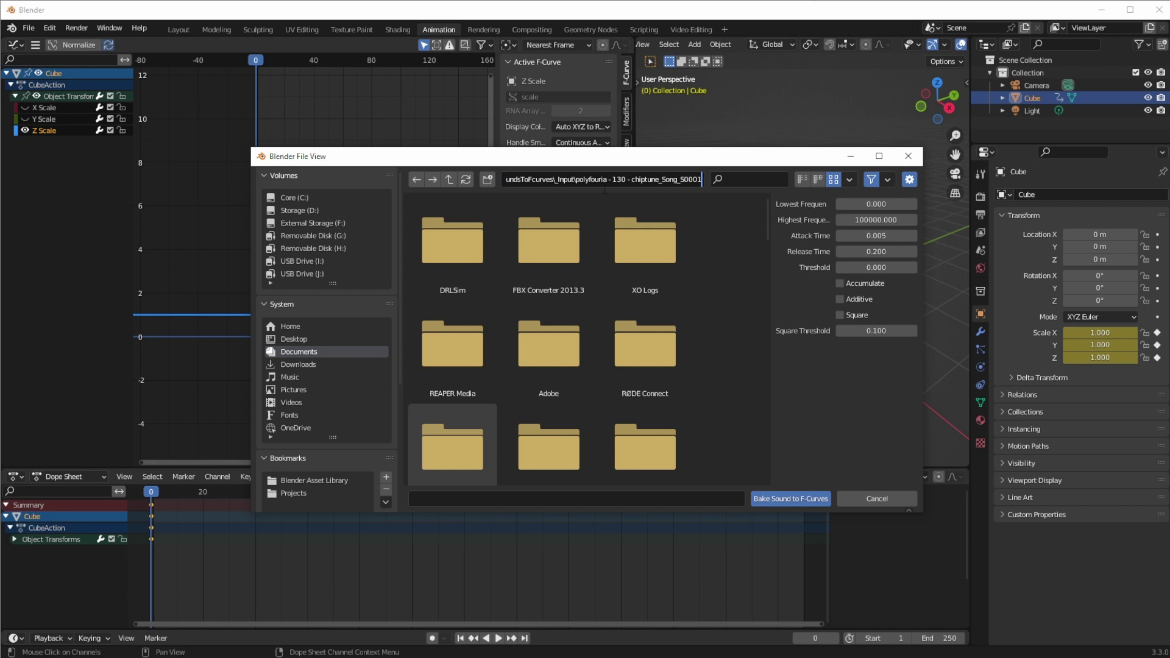
key("Return")
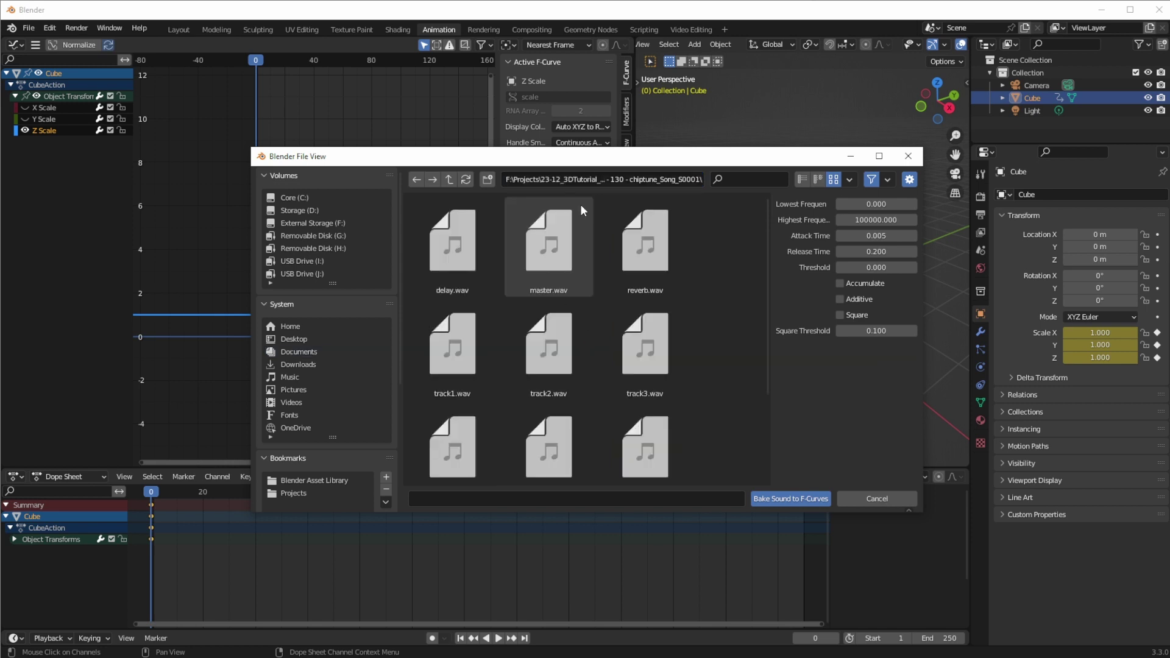
Step: Choose track1.wav and bake its sound to the cube's Z Scale F-curve with the default settings
scroll(629, 303, "down", 1)
scroll(605, 300, "up", 1)
scroll(605, 300, "down", 1)
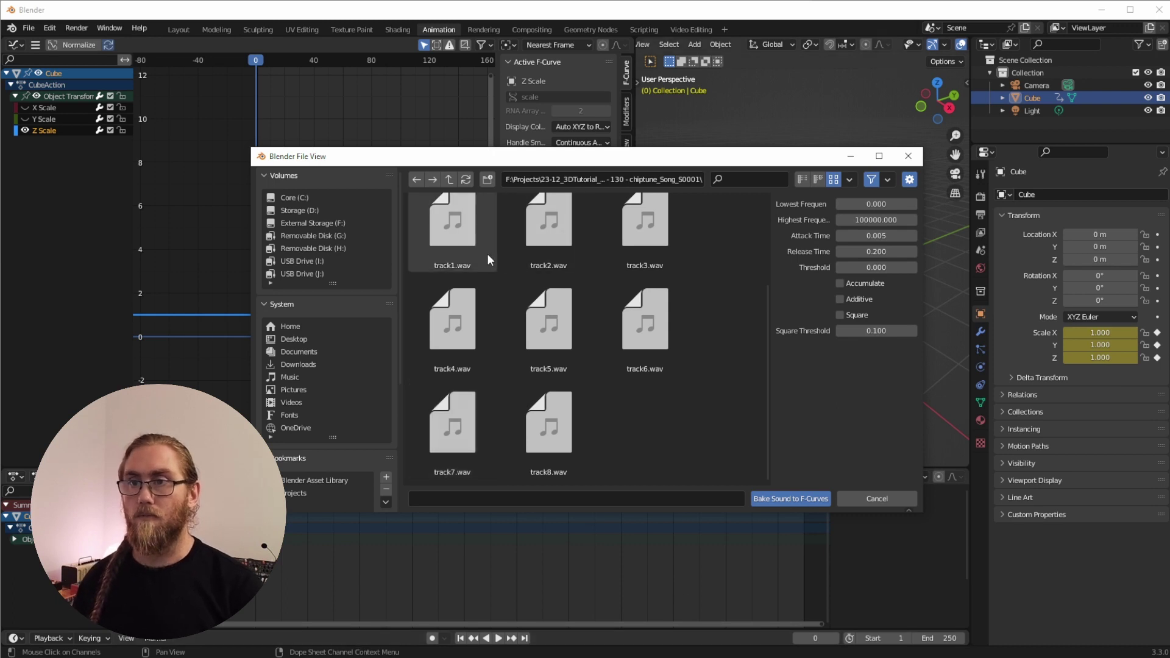
left_click(463, 244)
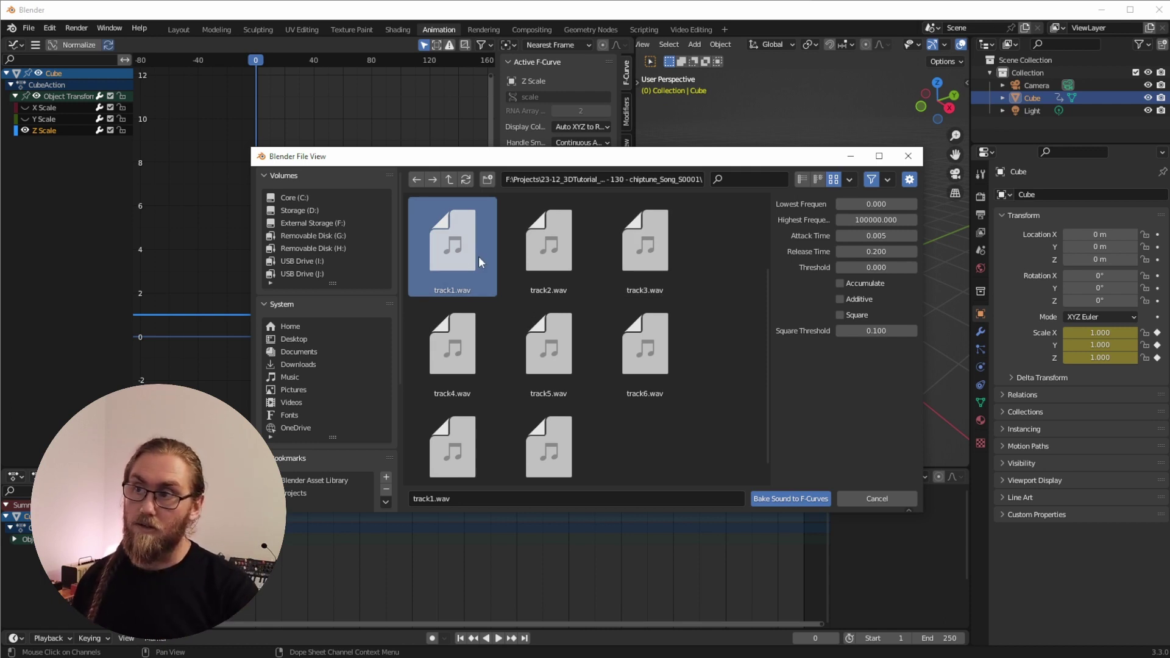
left_click(811, 498)
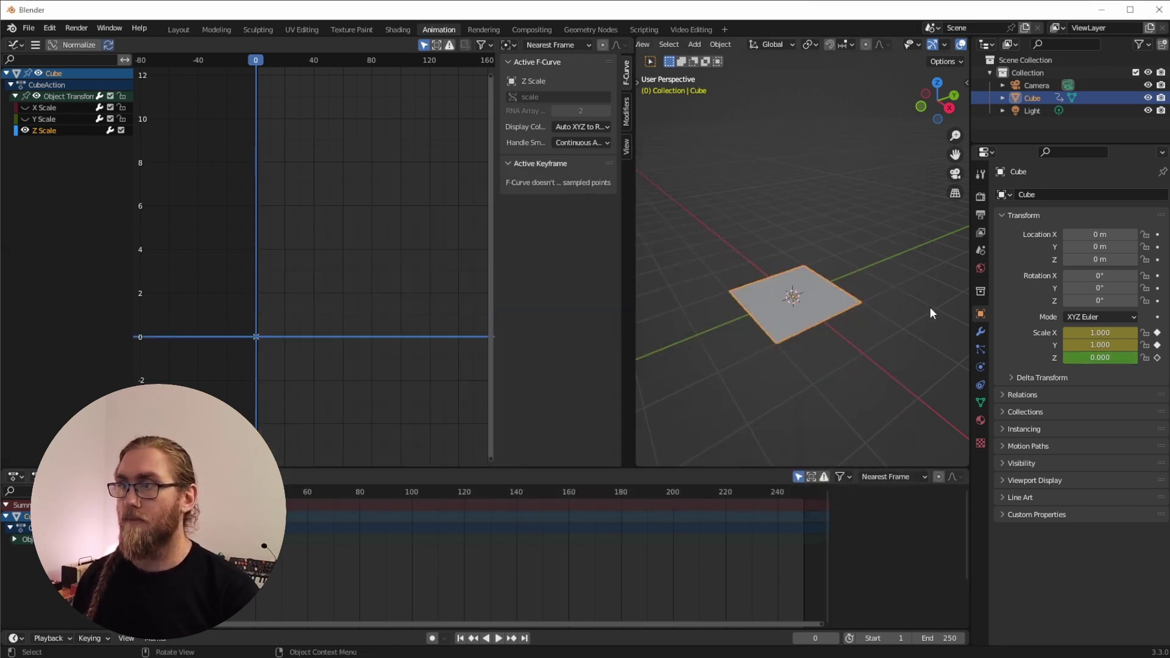
Step: Examine the start of the baked Z Scale curve and place the playhead at frame 216, just before the first peaks
scroll(329, 326, "down", 1)
middle_click_drag(348, 315, 171, 309)
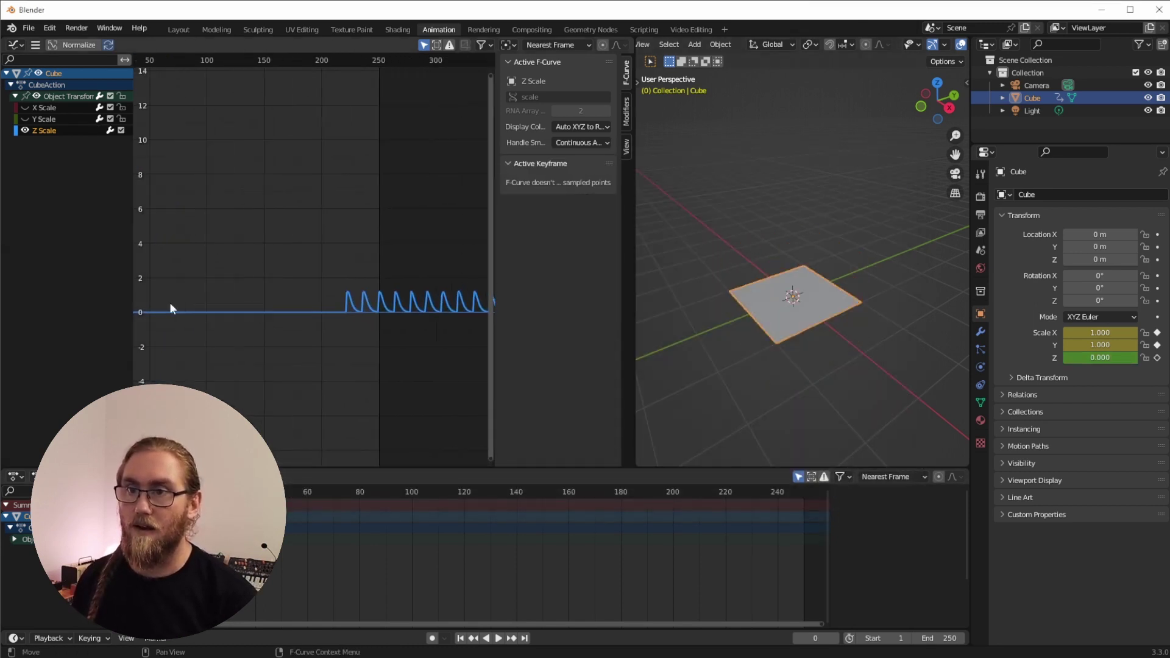
left_click(340, 61)
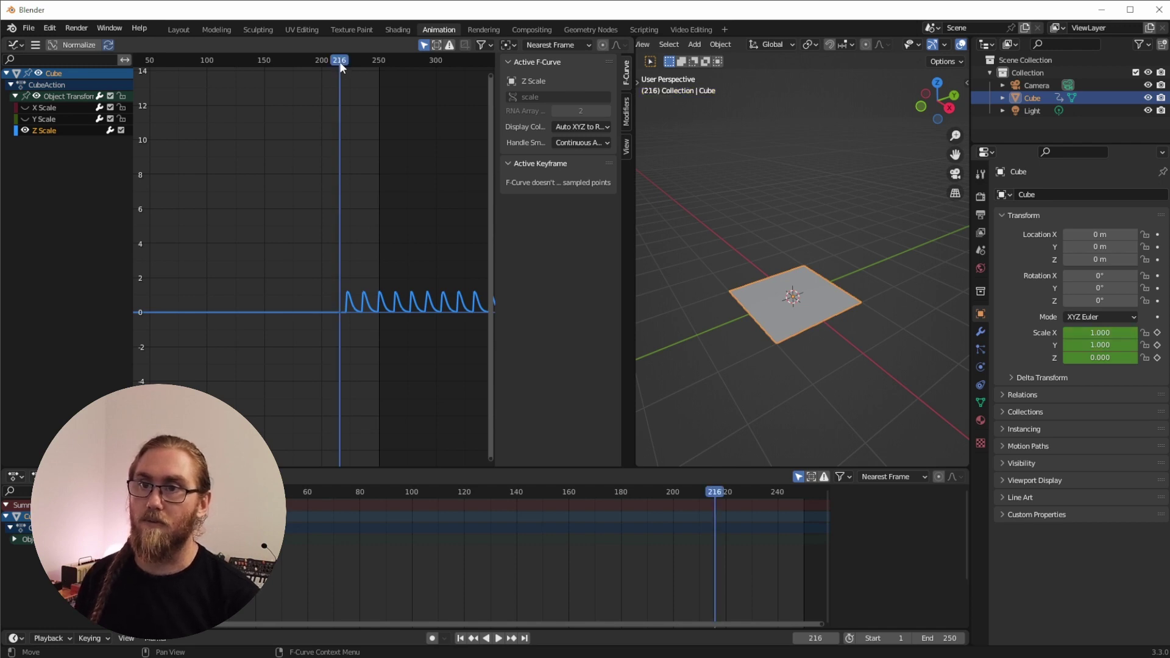
Step: Move the playhead to frame 4397 in the flat gap between baked sections and set the scene's end frame to 4400
middle_click_drag(463, 177, 225, 243, "ctrl")
scroll(404, 296, "down", 5, "ctrl")
mouse_move(404, 295)
middle_mouse_down()
mouse_move(144, 295)
mouse_move(484, 287)
mouse_move(235, 340)
mouse_move(334, 282)
mouse_move(388, 279)
middle_mouse_up()
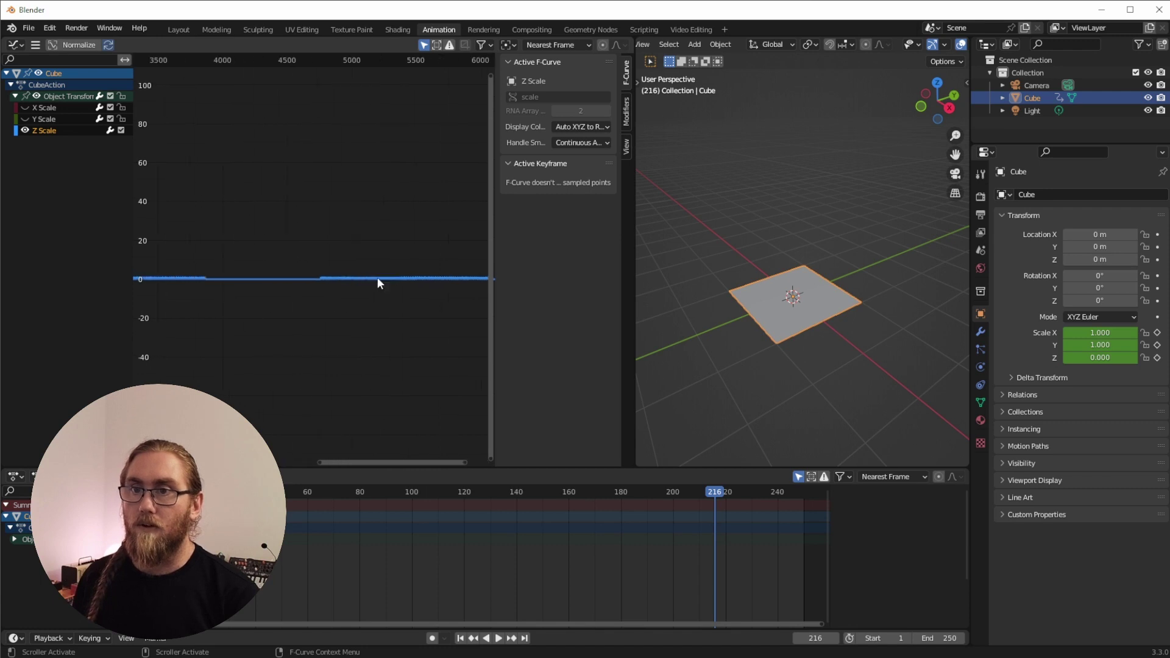
left_click_drag(248, 61, 273, 67)
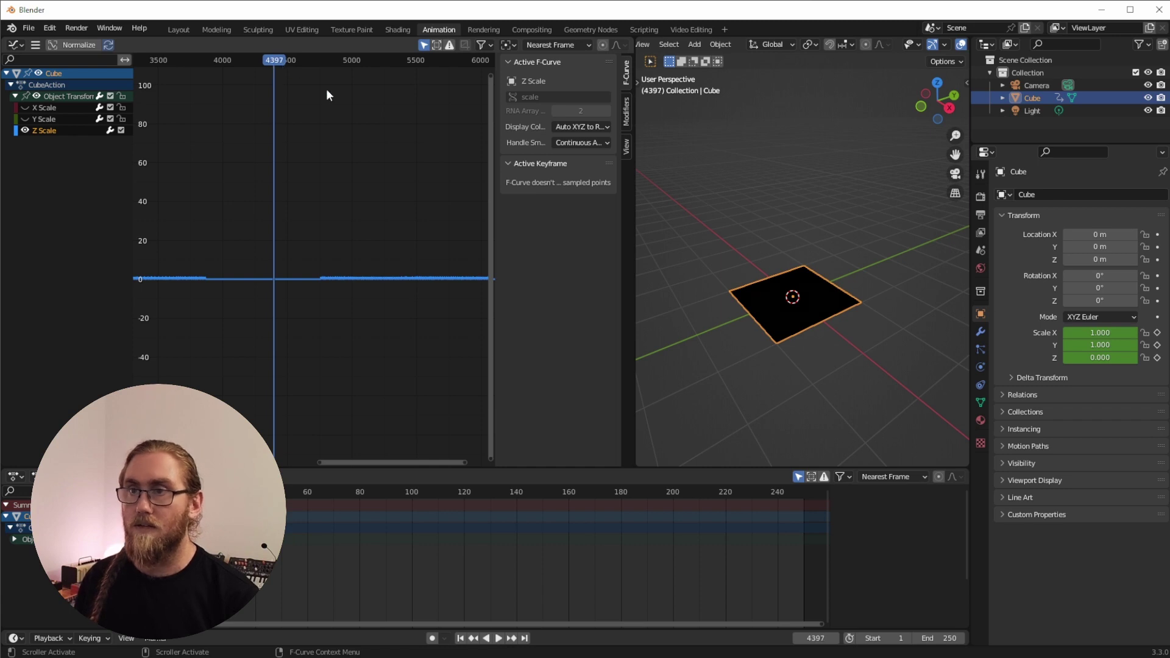
left_click(944, 638)
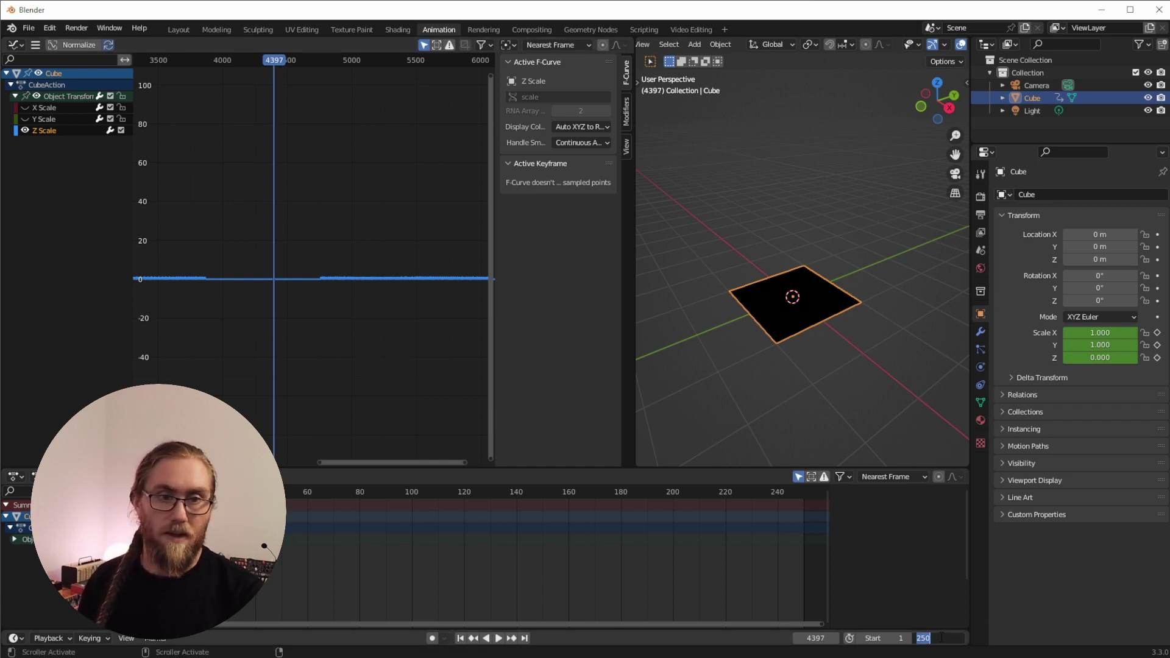
type("4400")
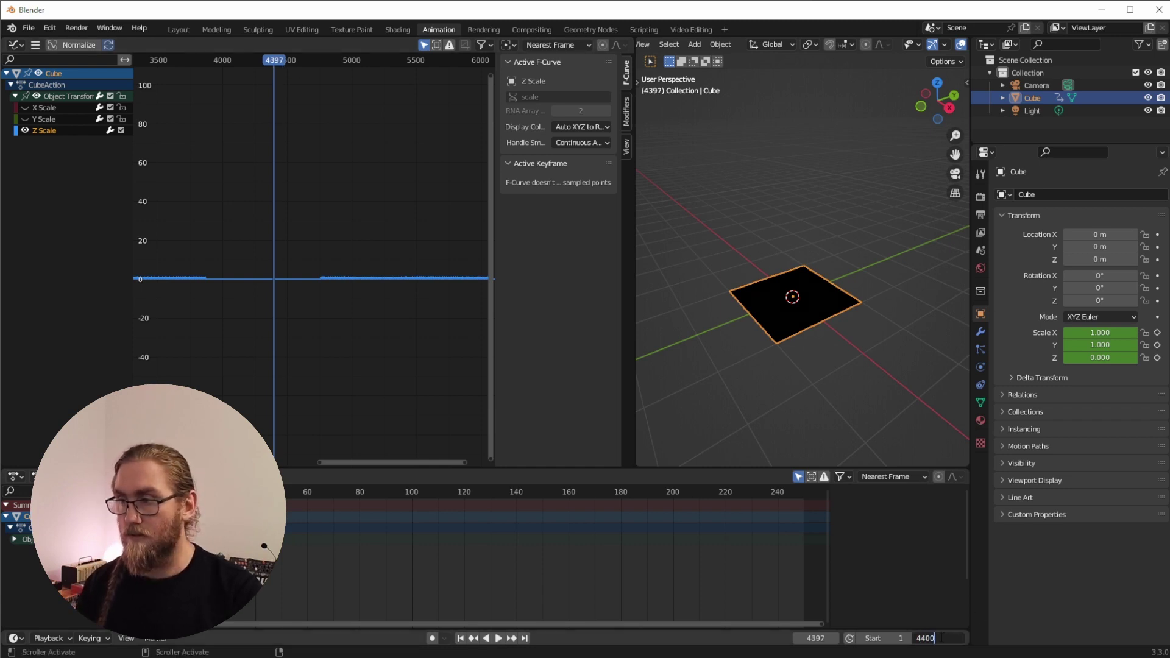
key("Return")
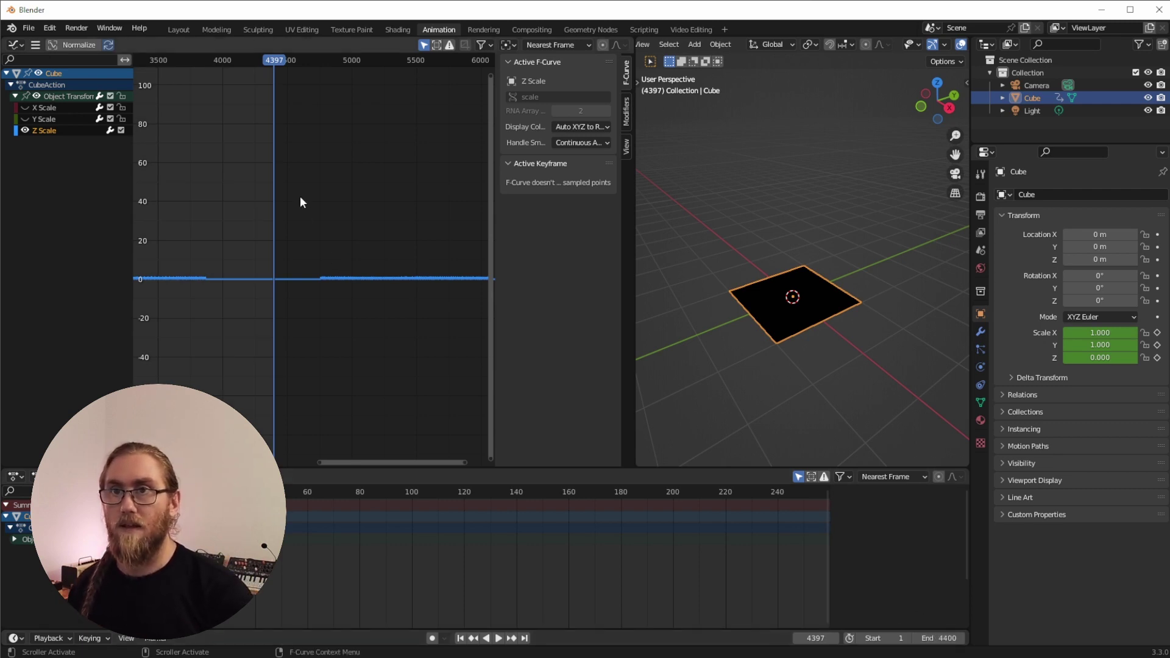
Step: Return the playhead to about frame 200, before the first peaks, and play the cube's animation to frame 260
left_click_drag(281, 64, 191, 62)
left_click_drag(367, 459, 175, 462)
left_click(267, 64)
key("space")
key("Escape")
key("space")
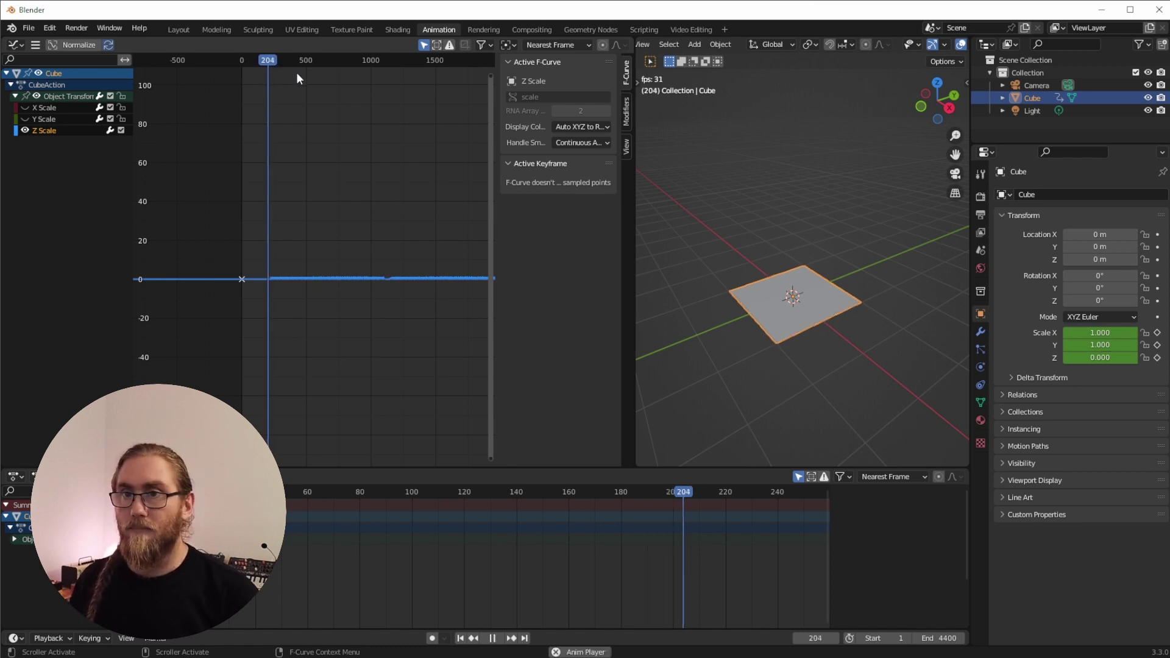
key("space")
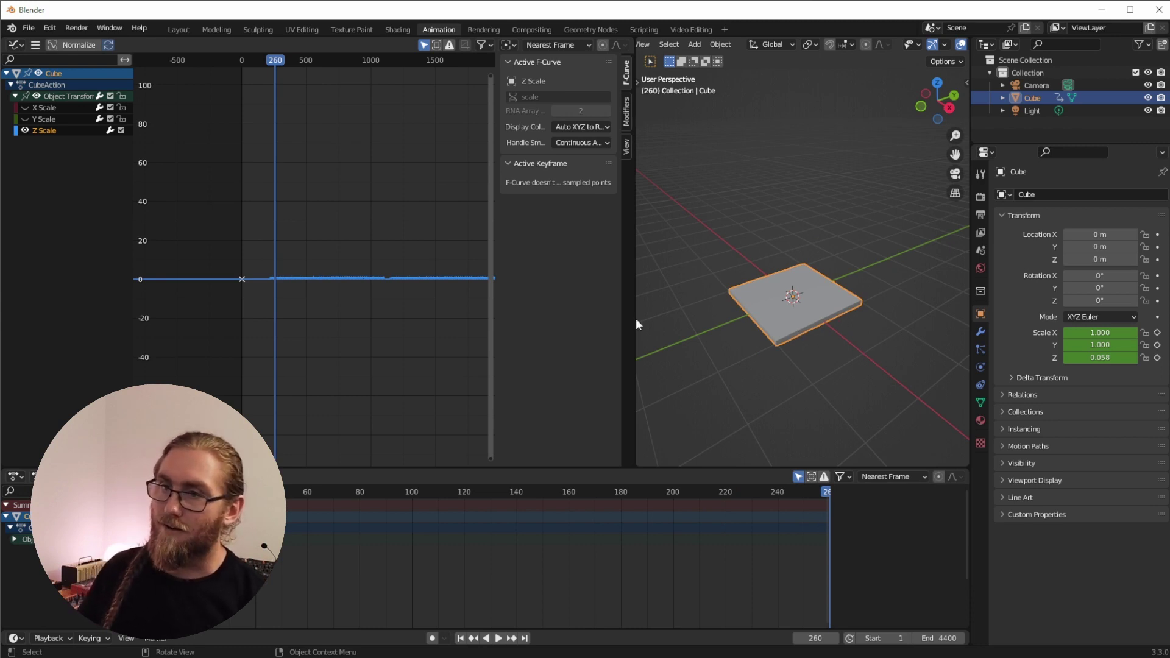
Step: Inspect the first peaks of the Z Scale curve up close and continue the playback to frame 288
scroll(260, 287, "up", 5)
scroll(231, 316, "up", 2)
scroll(357, 291, "up", 3)
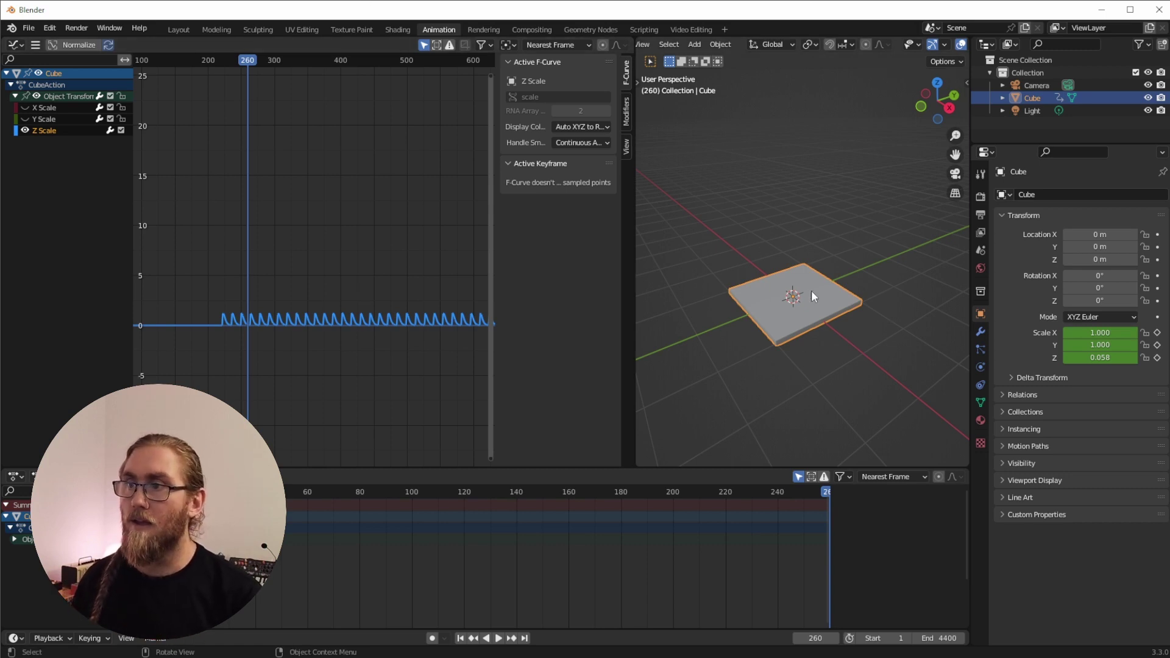
scroll(203, 210, "up", 1)
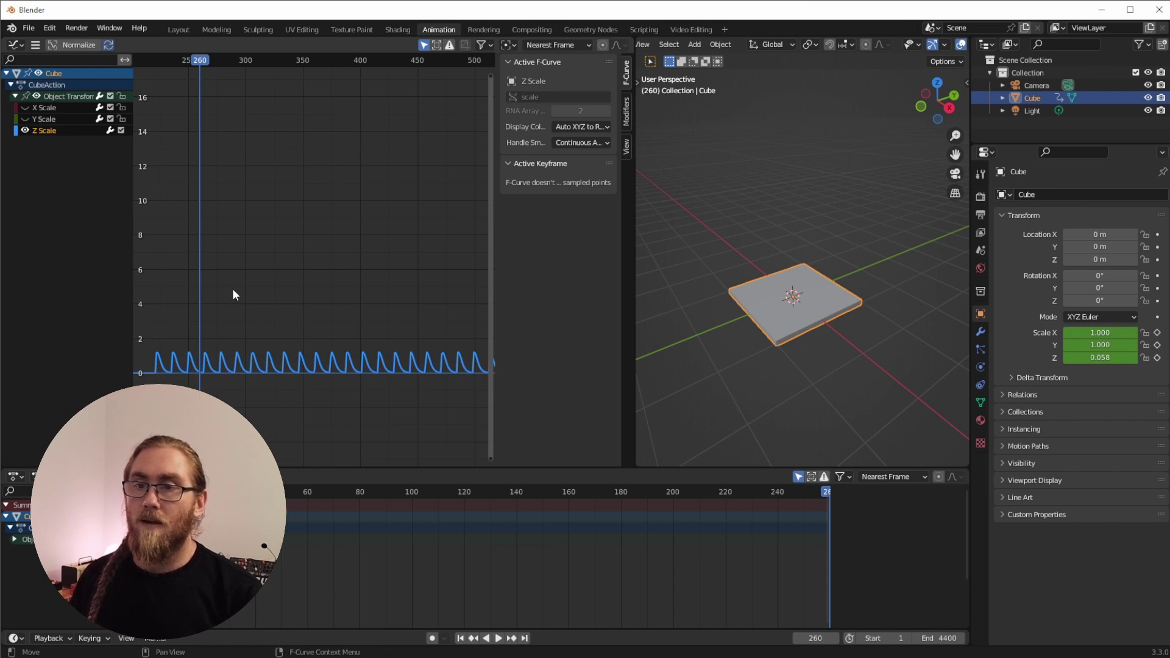
scroll(321, 211, "up", 4)
scroll(340, 239, "up", 3)
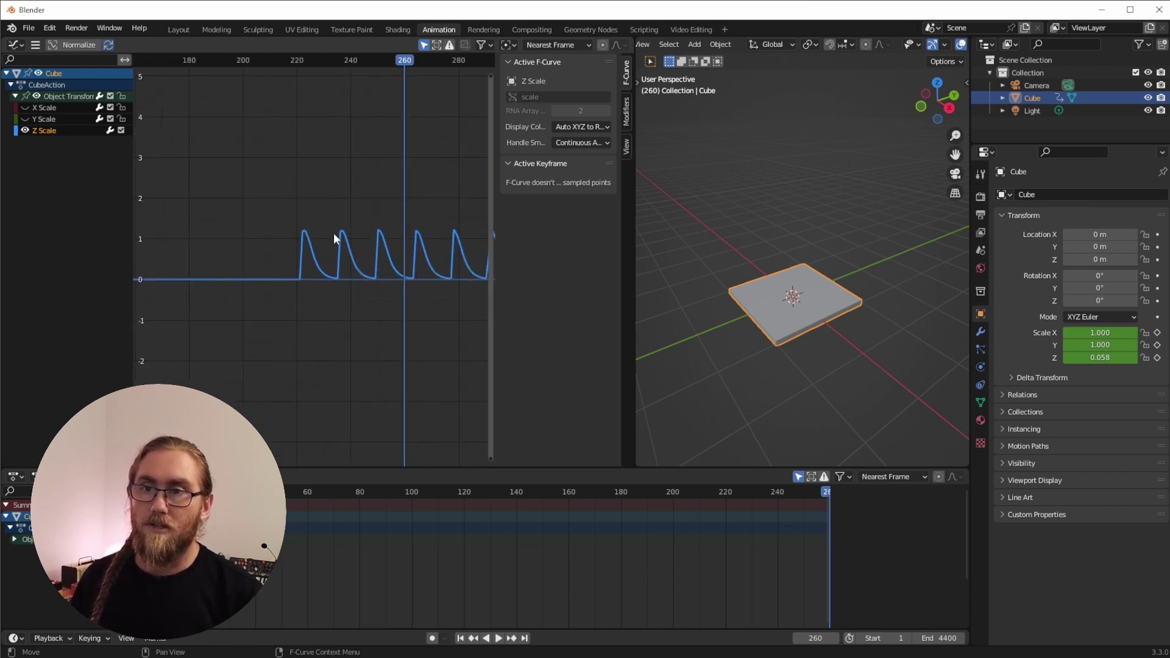
key("space")
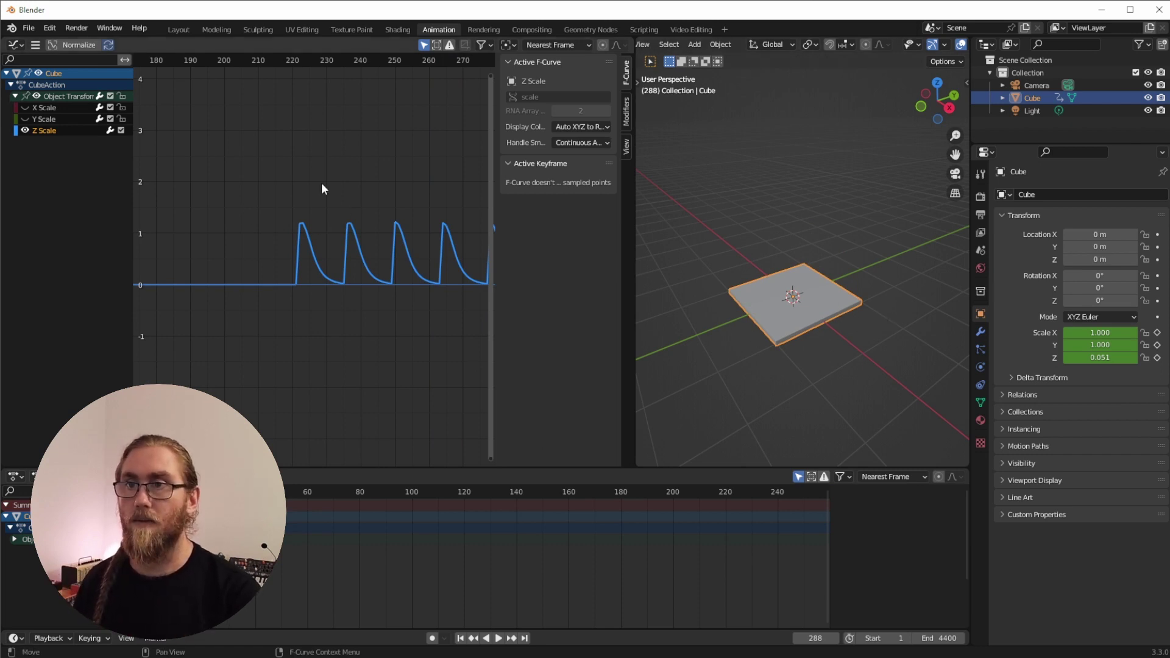
Step: Return to frame 0 and bake track1.wav to the Z Scale F-curve again with an attack time of 0.1
left_click_drag(300, 492, 488, 504)
key("Down")
key("F3")
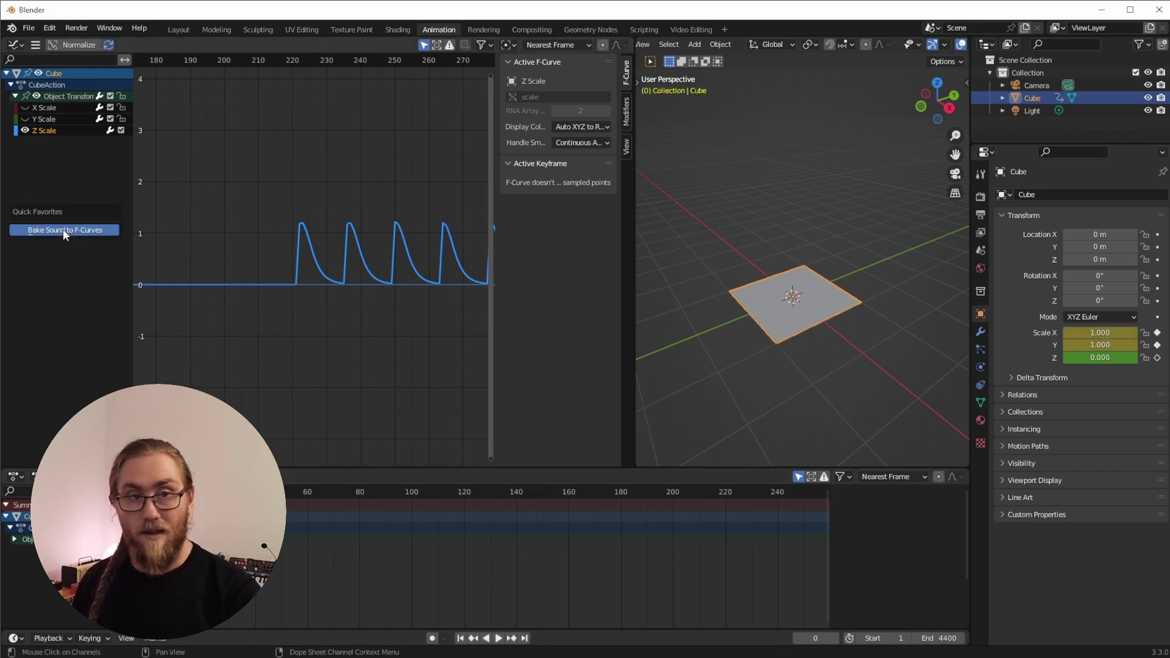
key("Return")
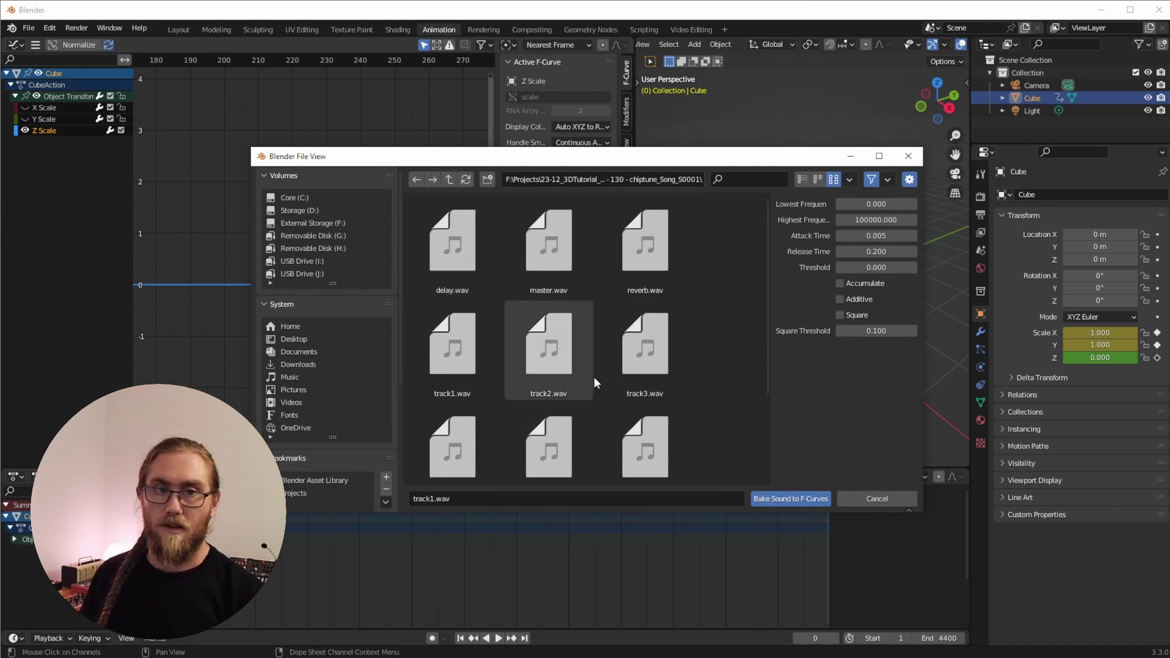
left_click(888, 235)
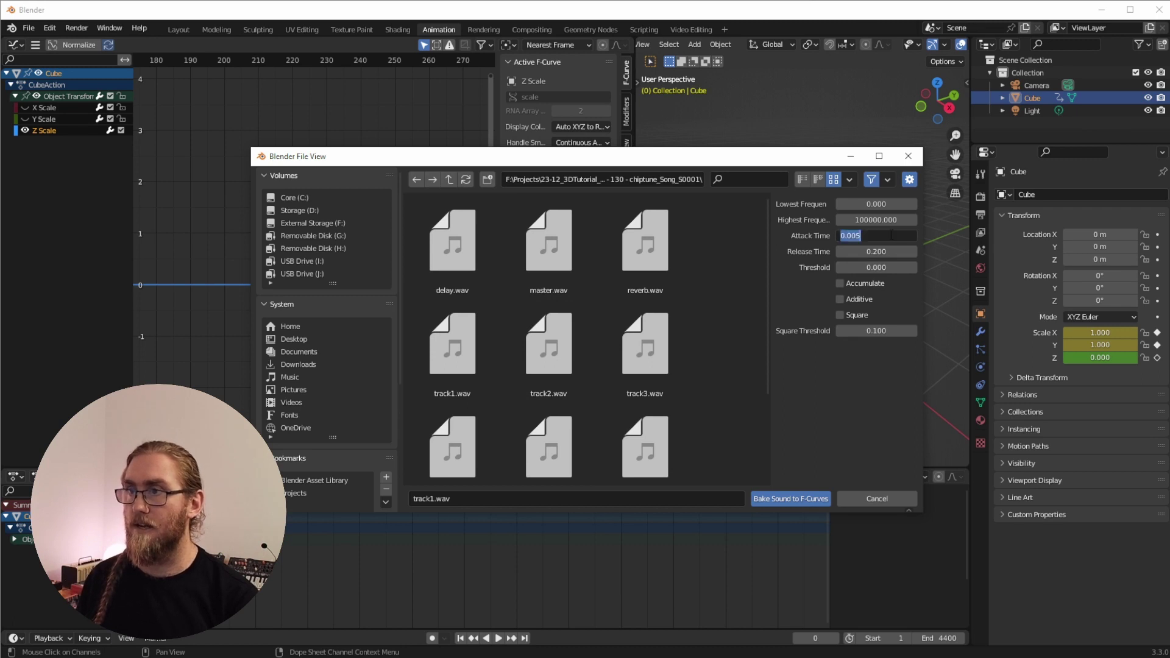
left_click(881, 234)
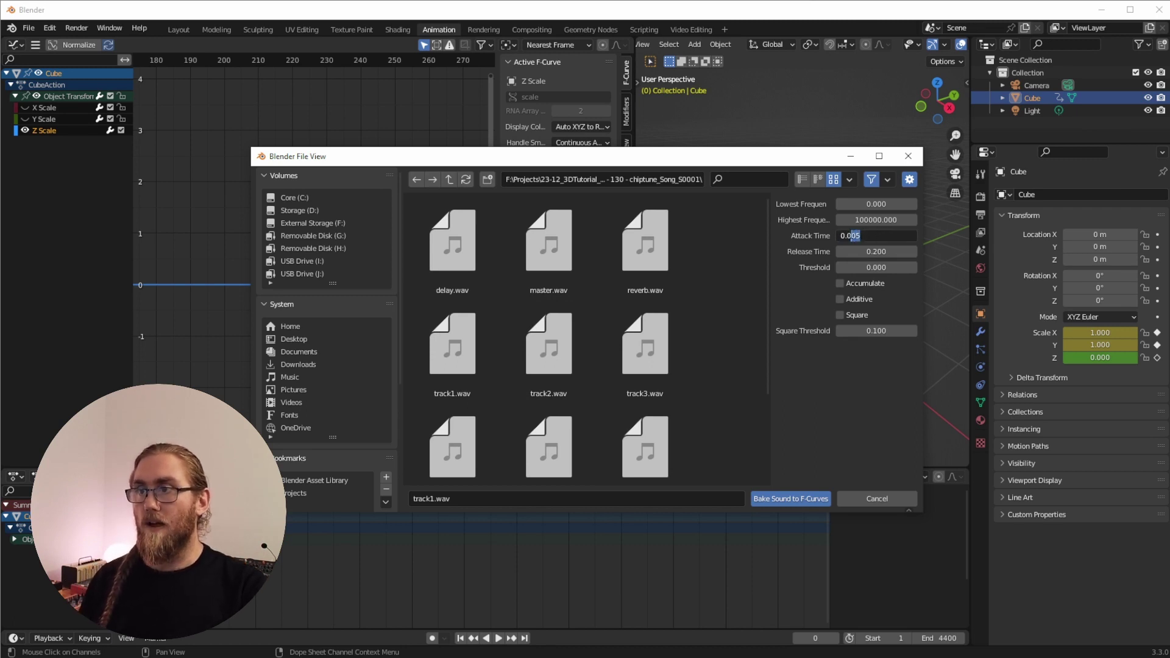
left_click_drag(881, 233, 847, 235)
type("1")
key("Return")
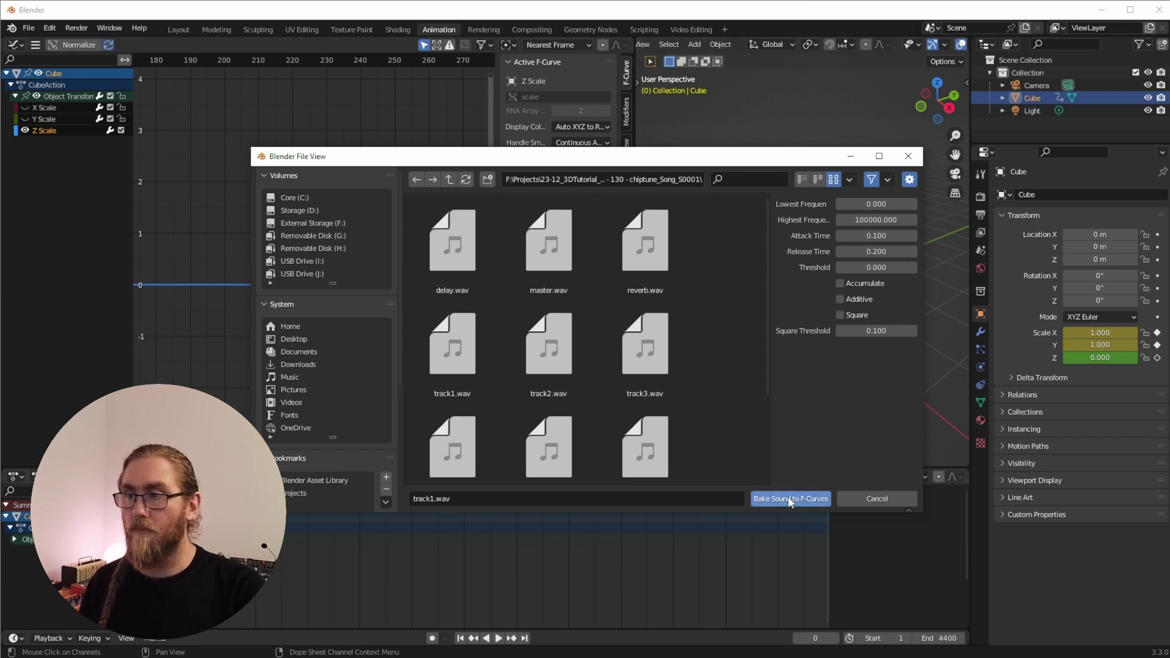
left_click(790, 499)
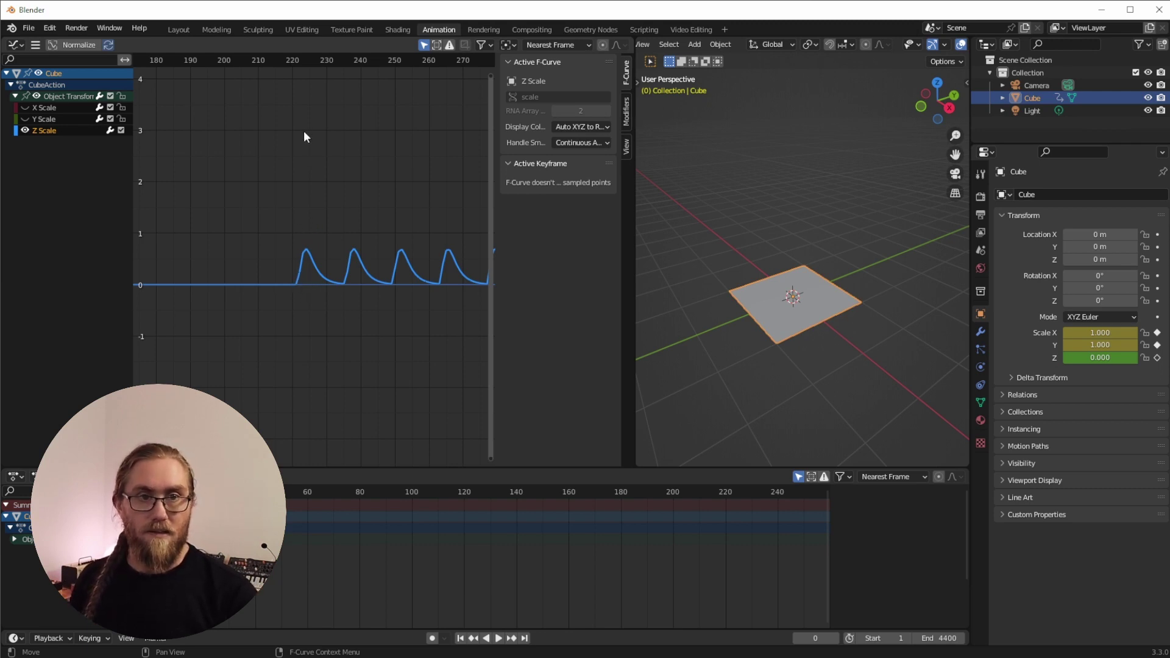
Step: Play the cube's animation from just before the rebaked curve's first peaks and stop at frame 301
left_click(302, 61)
key("space")
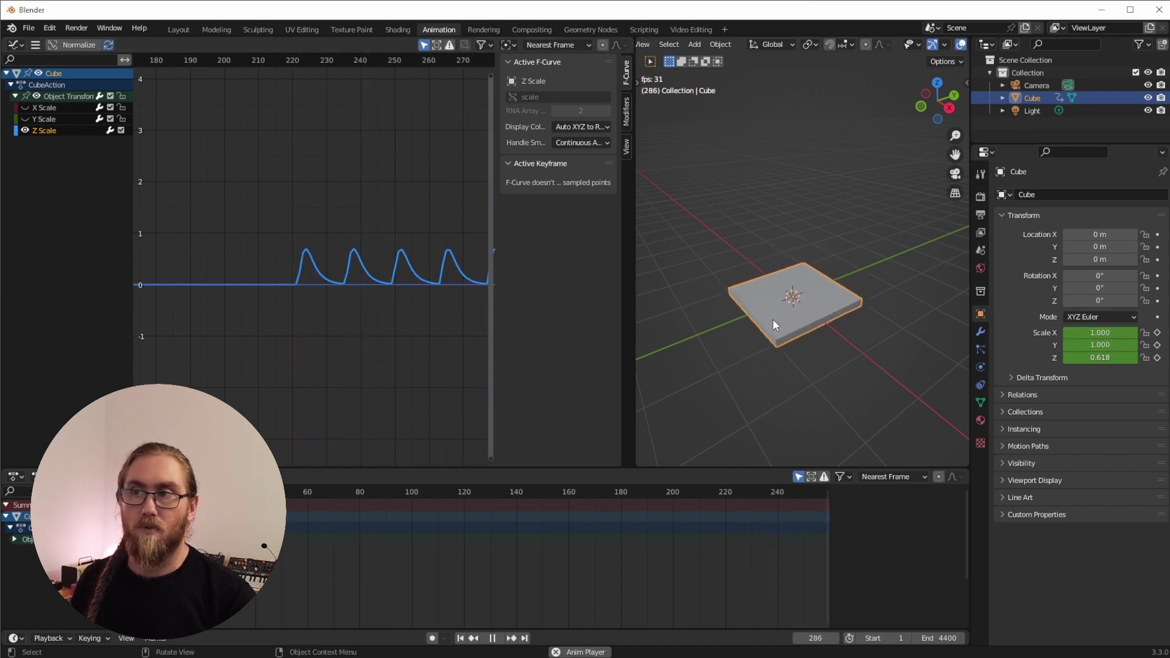
key("space")
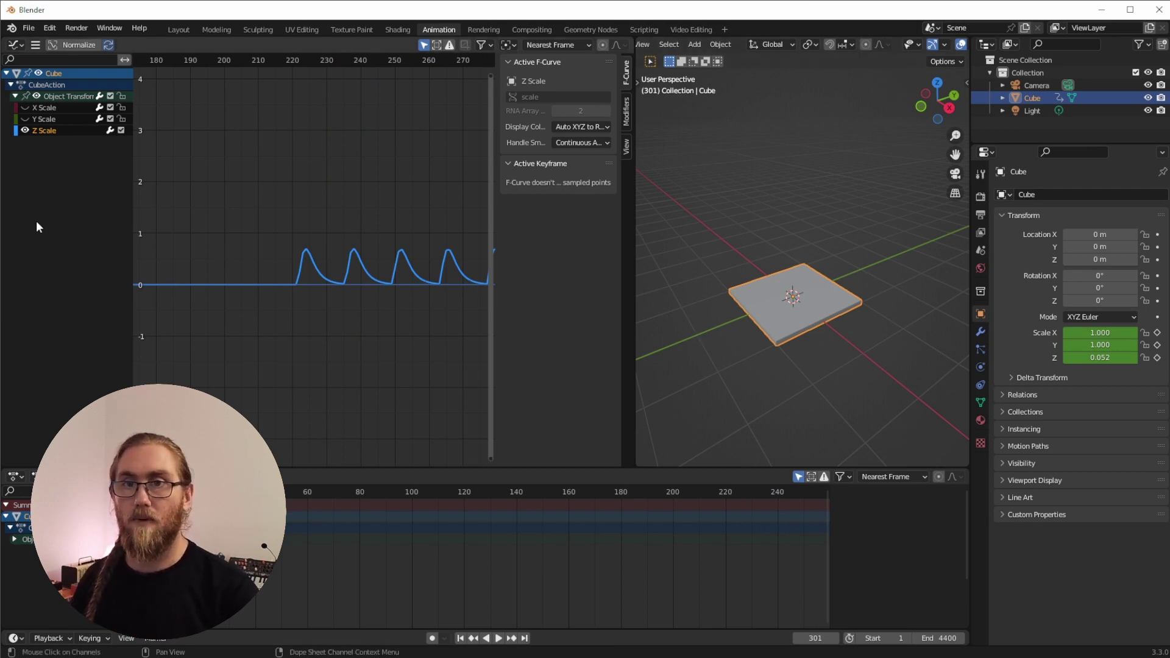
Step: Return to frame 0 and rebake track1.wav to the Z Scale F-curve with a release time of 0.5
key("shift+Left")
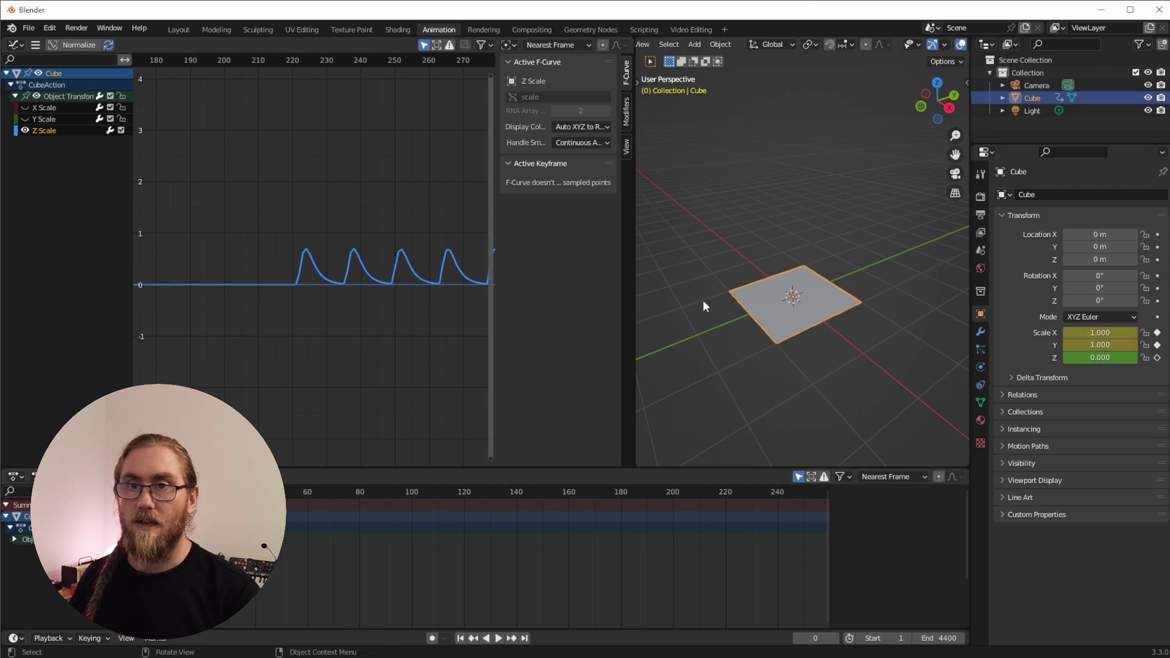
key("F3")
left_click(78, 243)
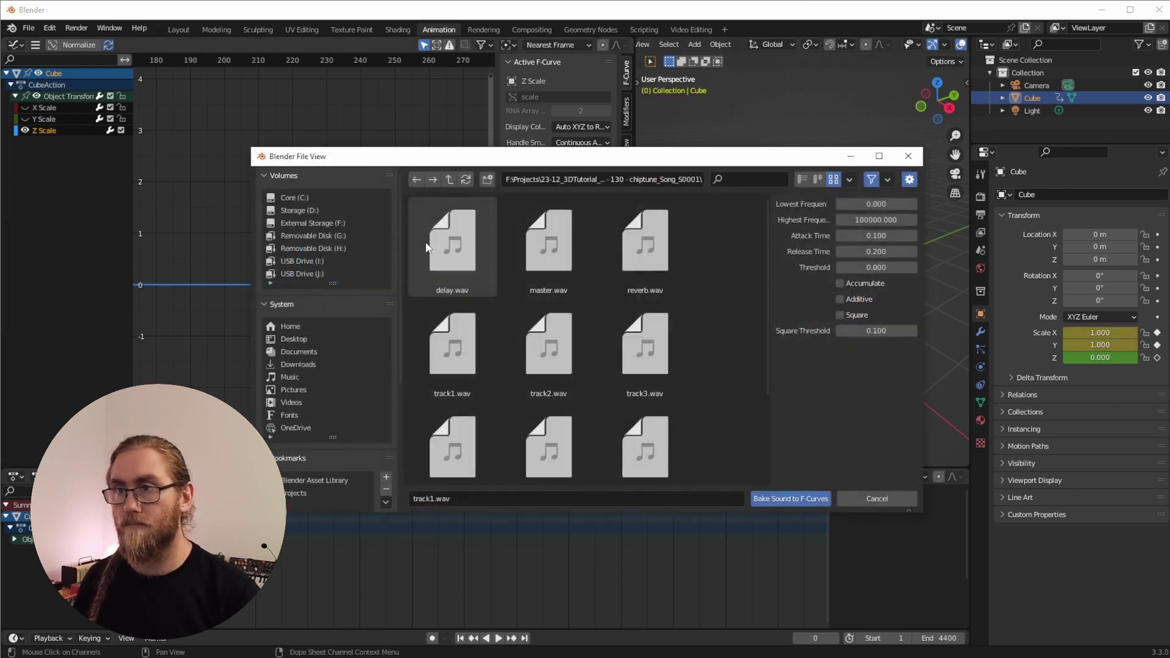
left_click(885, 267)
left_click(878, 251)
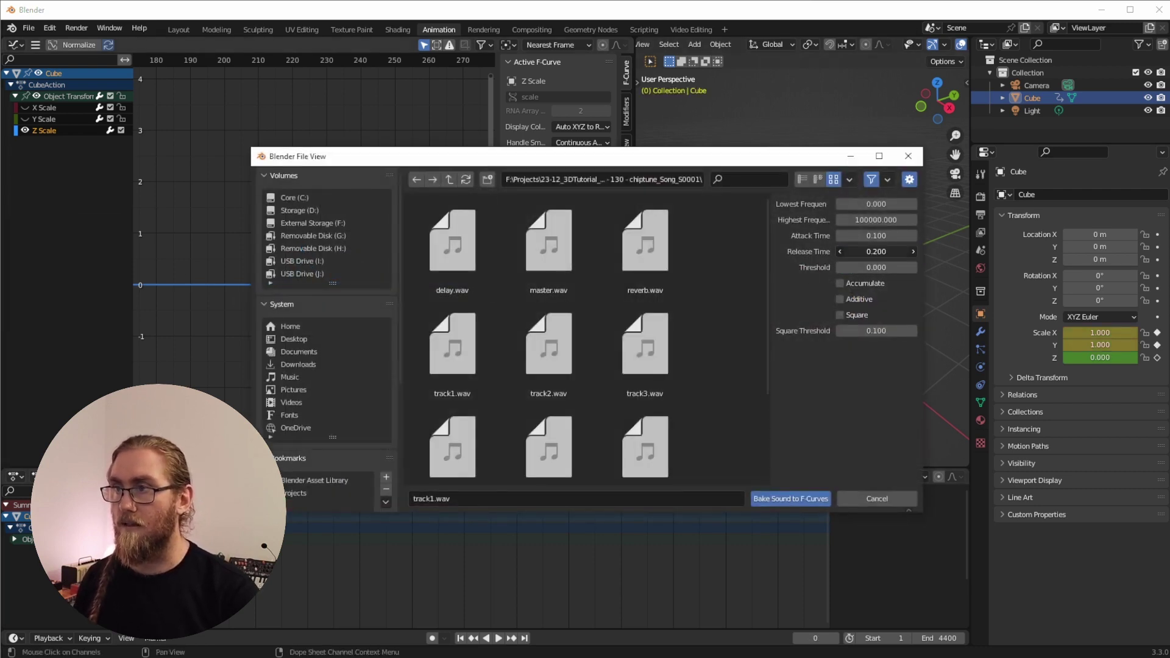
left_click(860, 249)
key("BackSpace")
type("5")
key("Return")
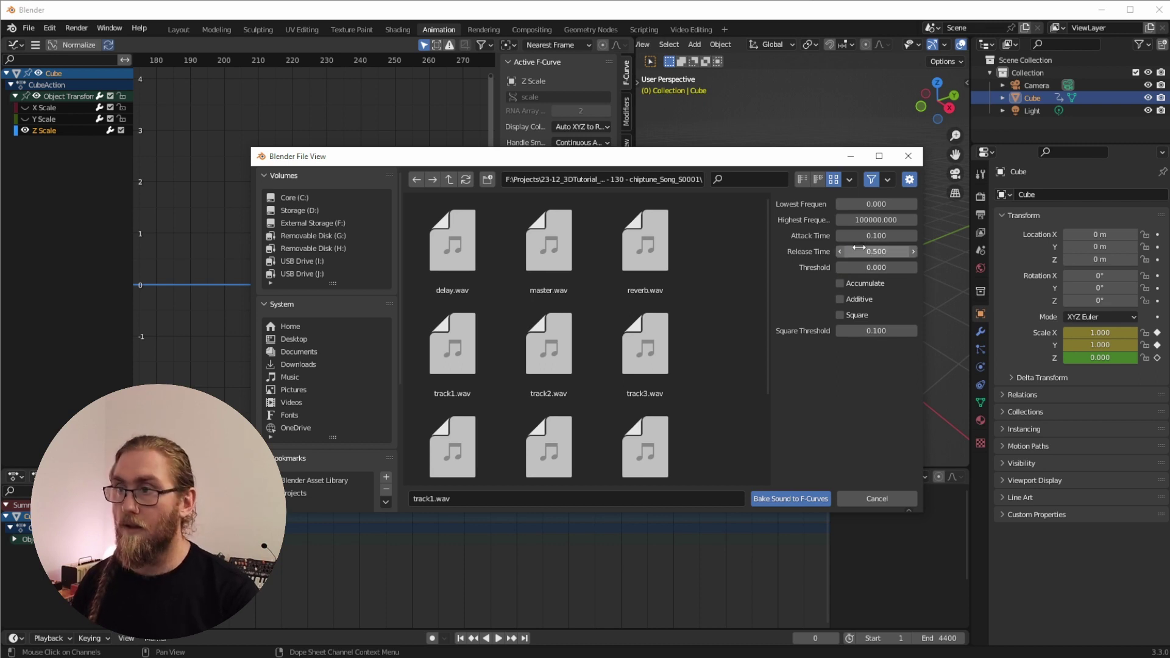
left_click(788, 500)
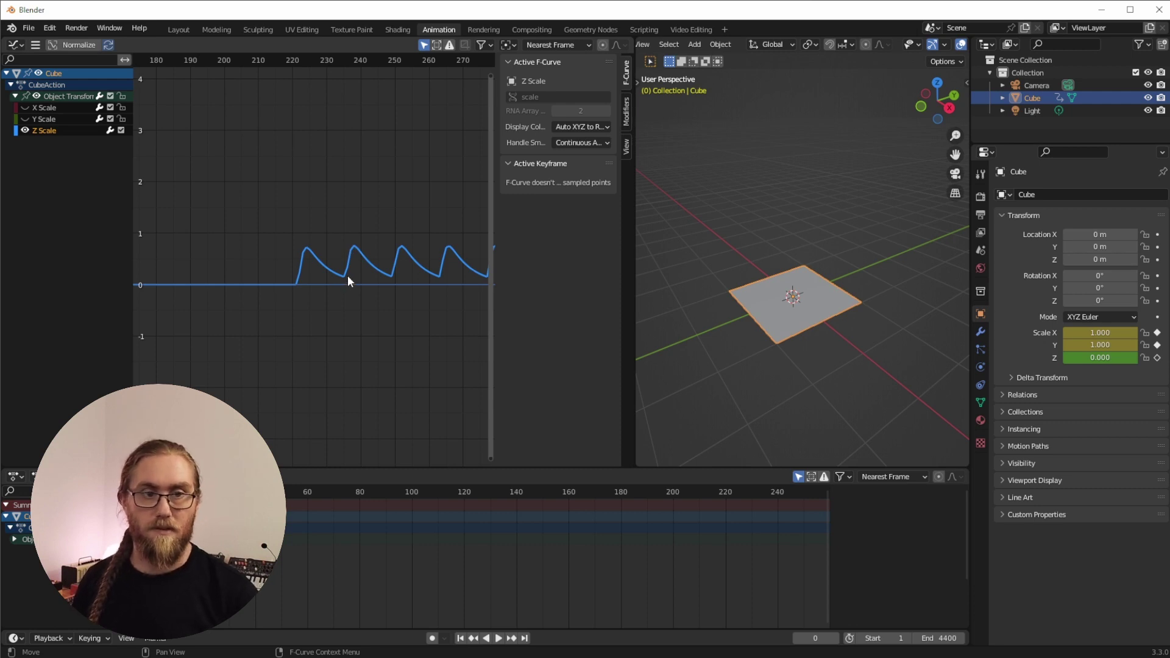
Step: Rebake track1.wav to the Z Scale F-curve with an attack time of 0.005 and a release time of 0.2
right_click(76, 203)
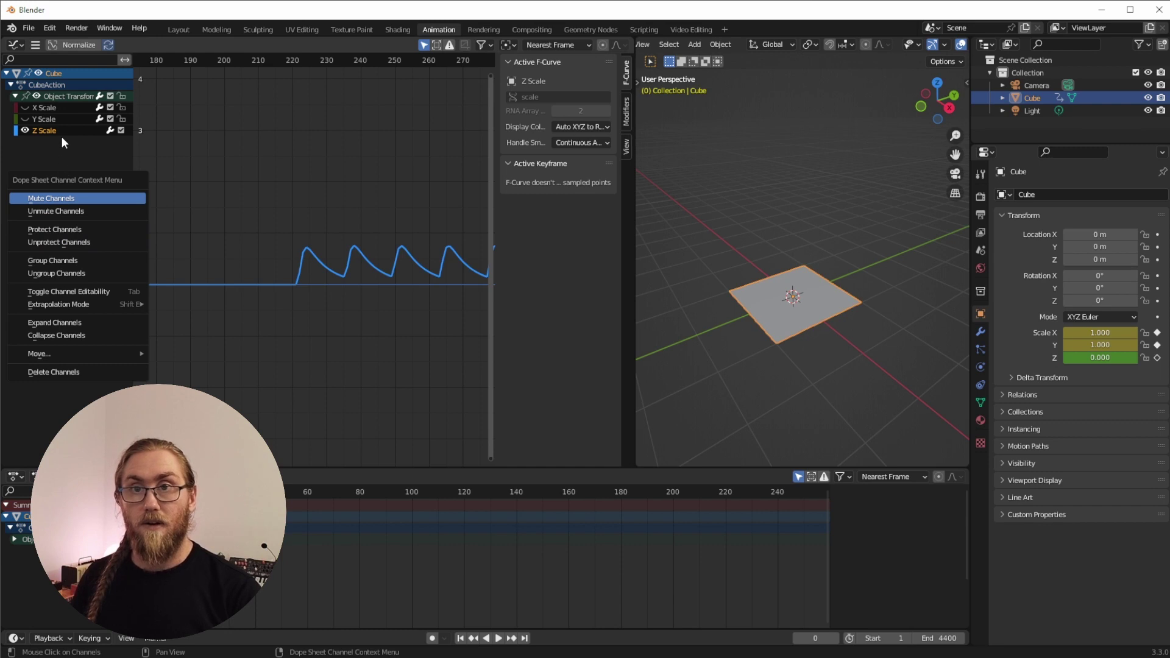
key("q")
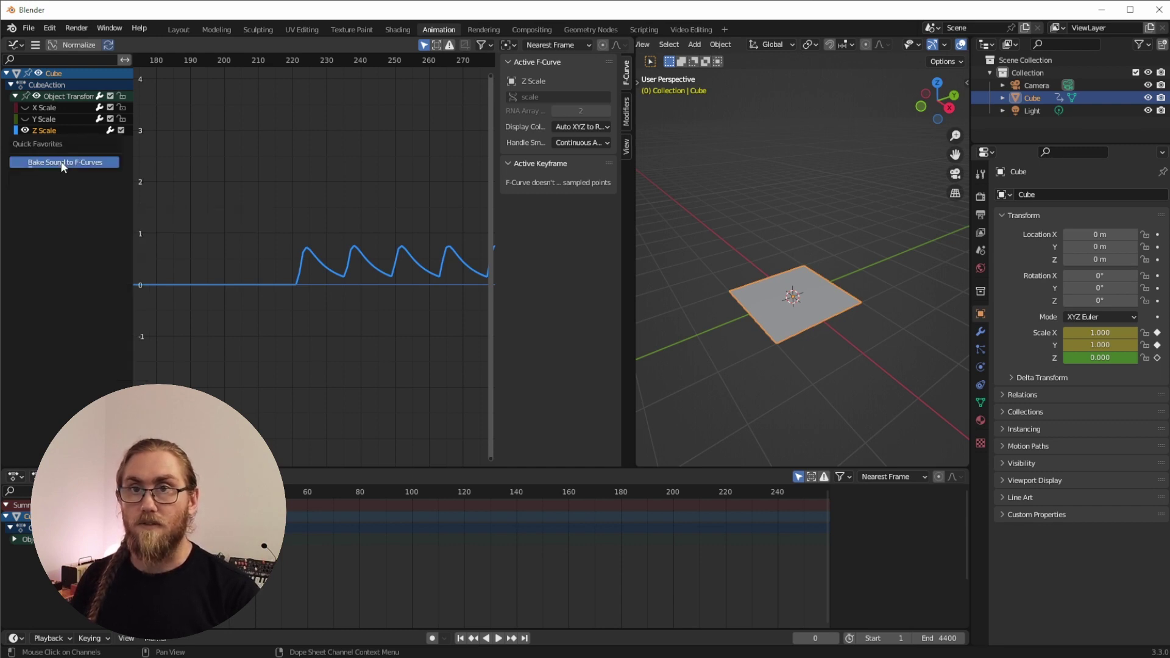
left_click(63, 167)
left_click(892, 235)
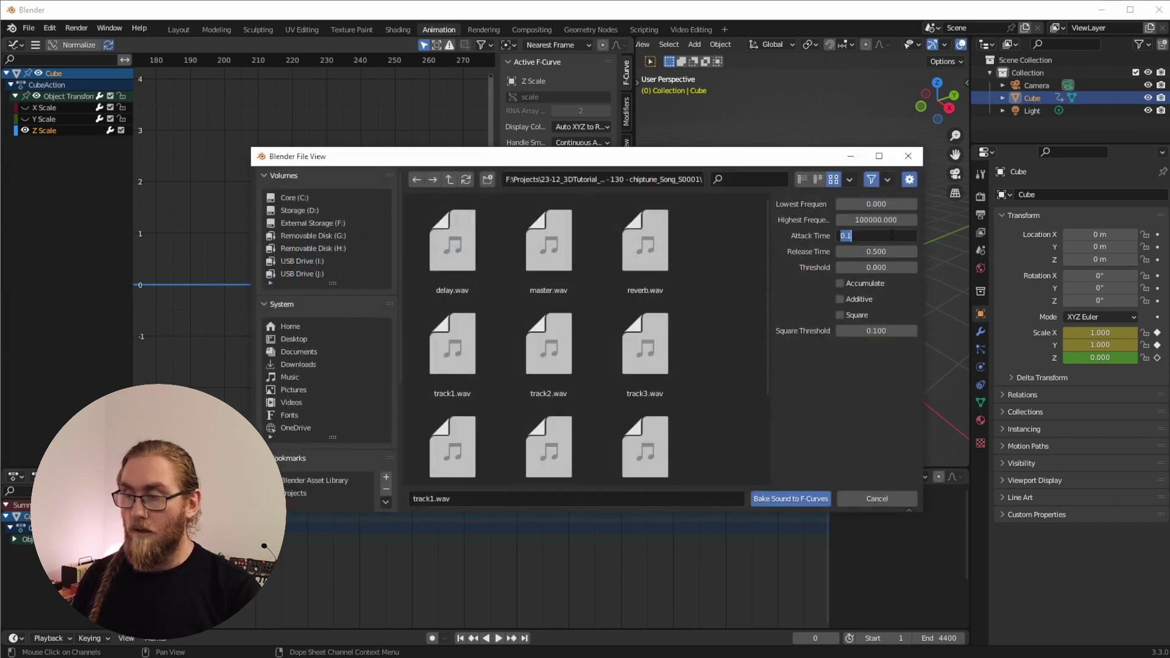
key("BackSpace")
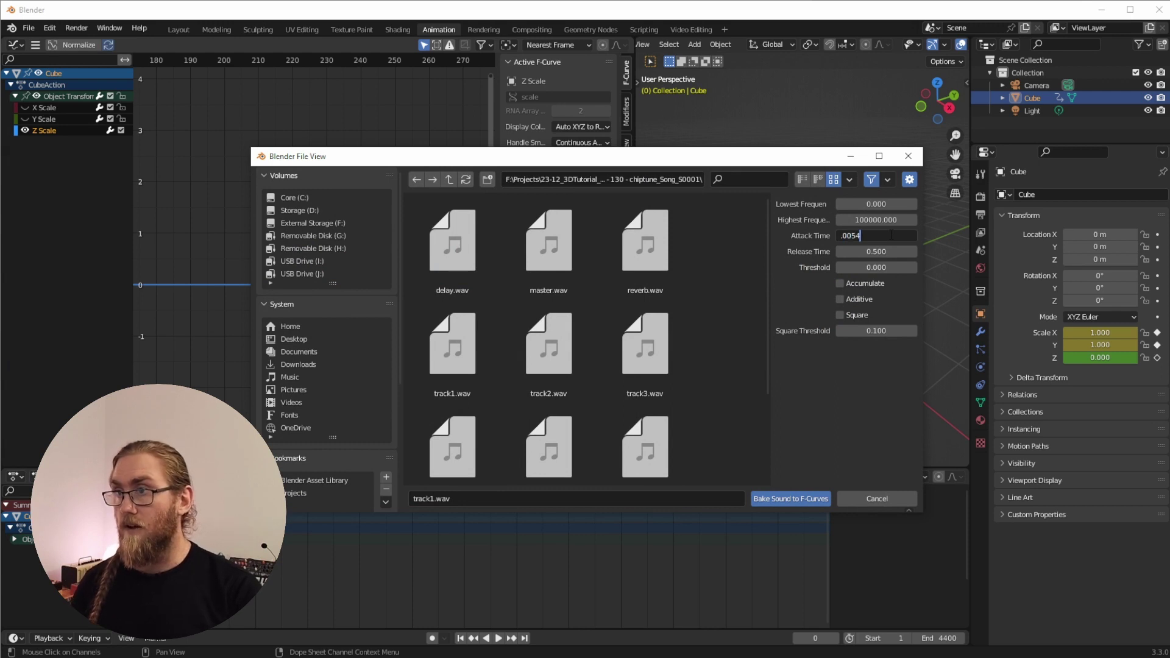
type(".005")
key("Tab")
type("0.2")
key("Return")
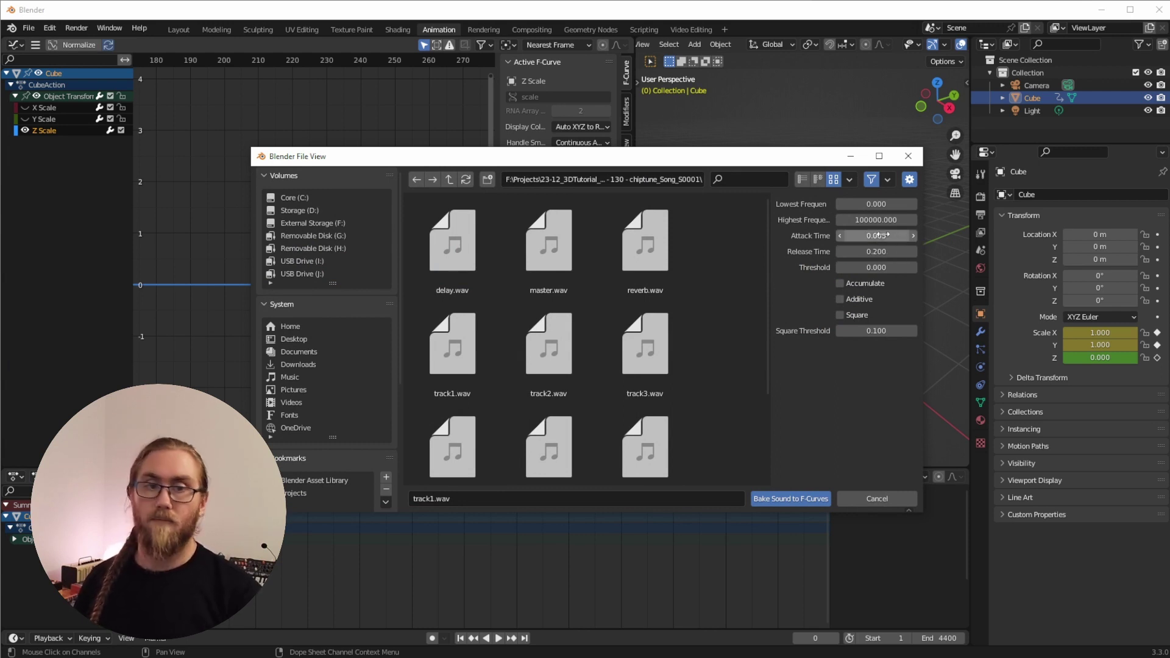
left_click(774, 503)
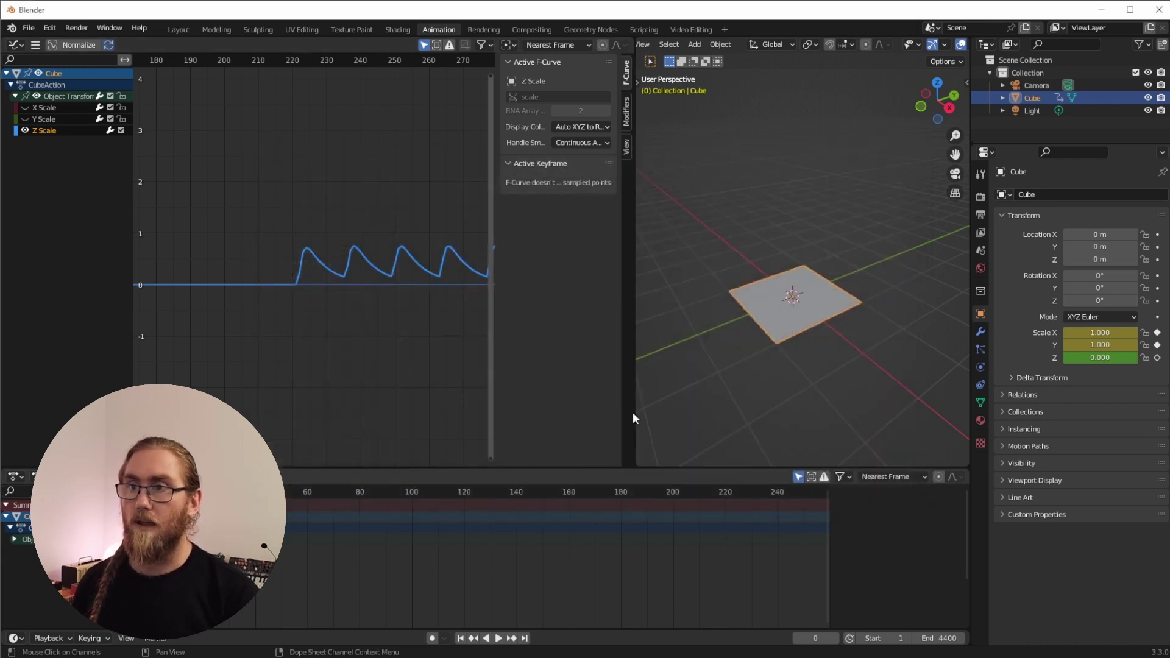
Step: Play the cube's animation from about frame 220 to review the rebaked pulses, and return to frame 0
left_click(290, 54)
key("space")
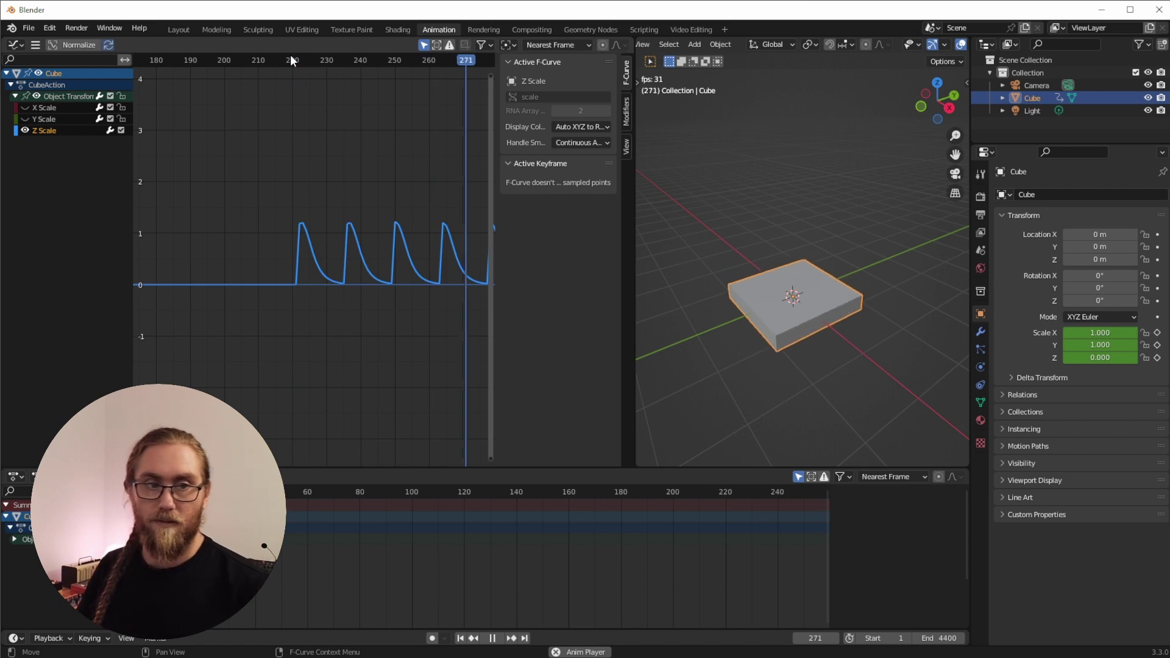
key("Escape")
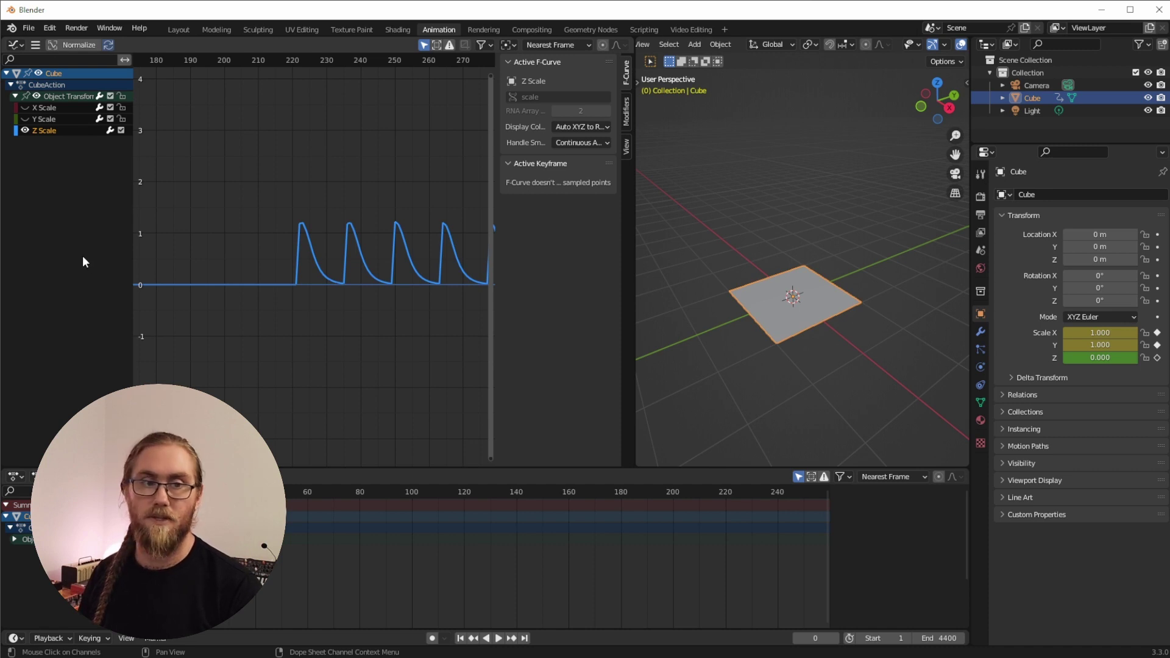
Step: Bake master.wav to the Z Scale F-curve instead, keeping the same attack and release times
key("q")
left_click(70, 216)
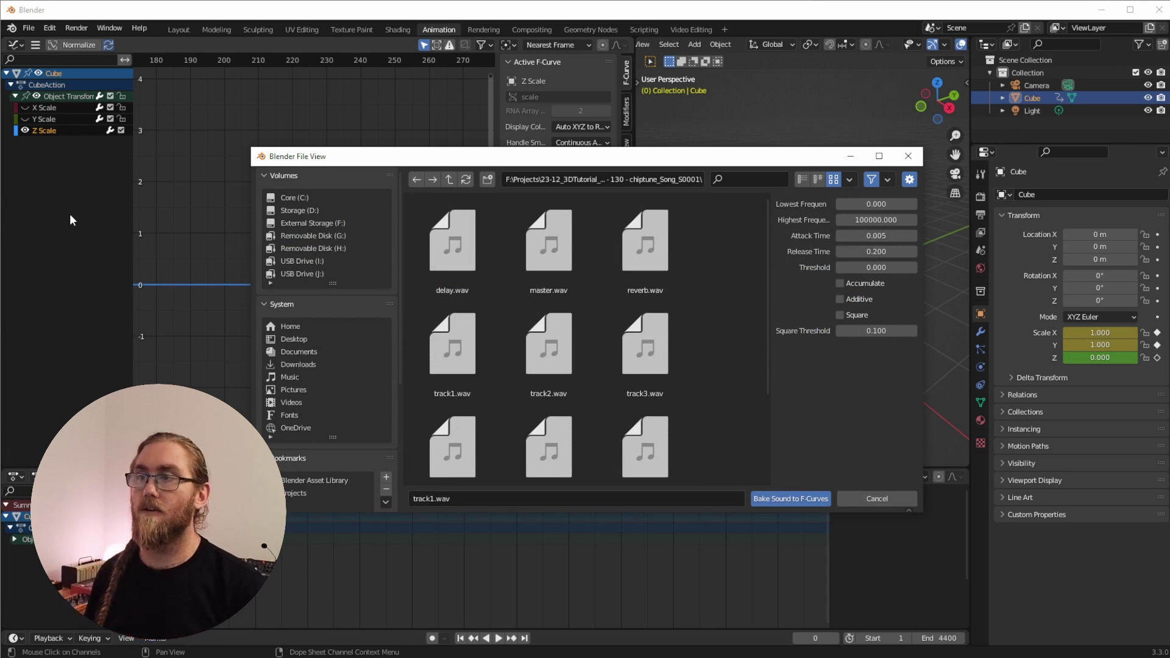
left_click(537, 241)
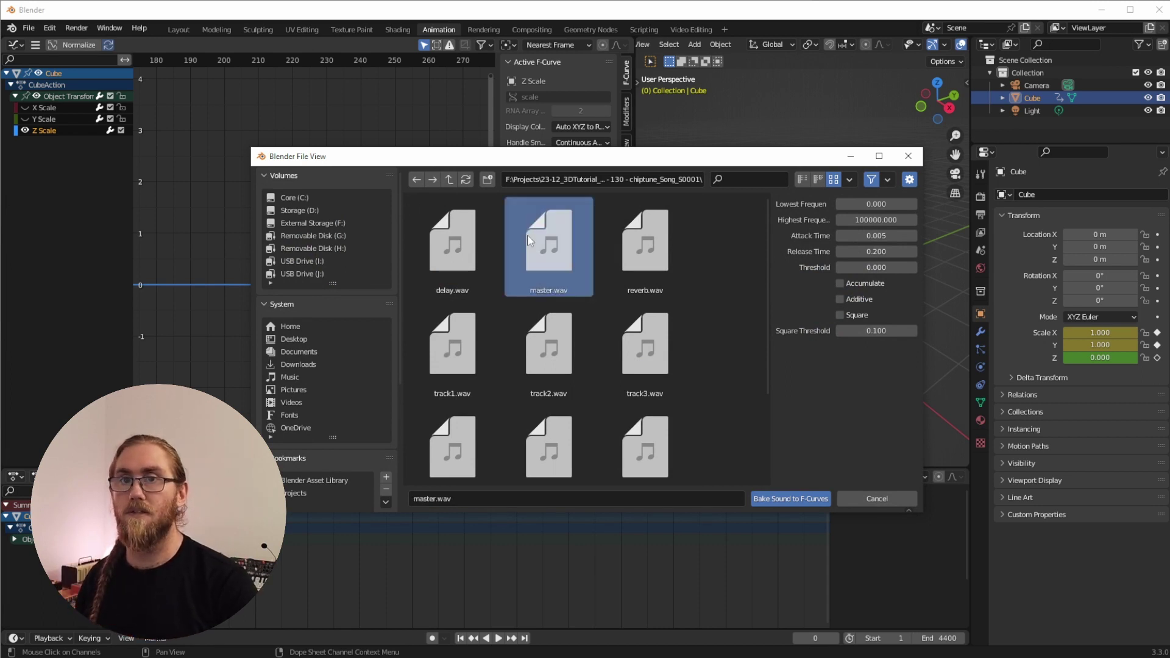
left_click(789, 501)
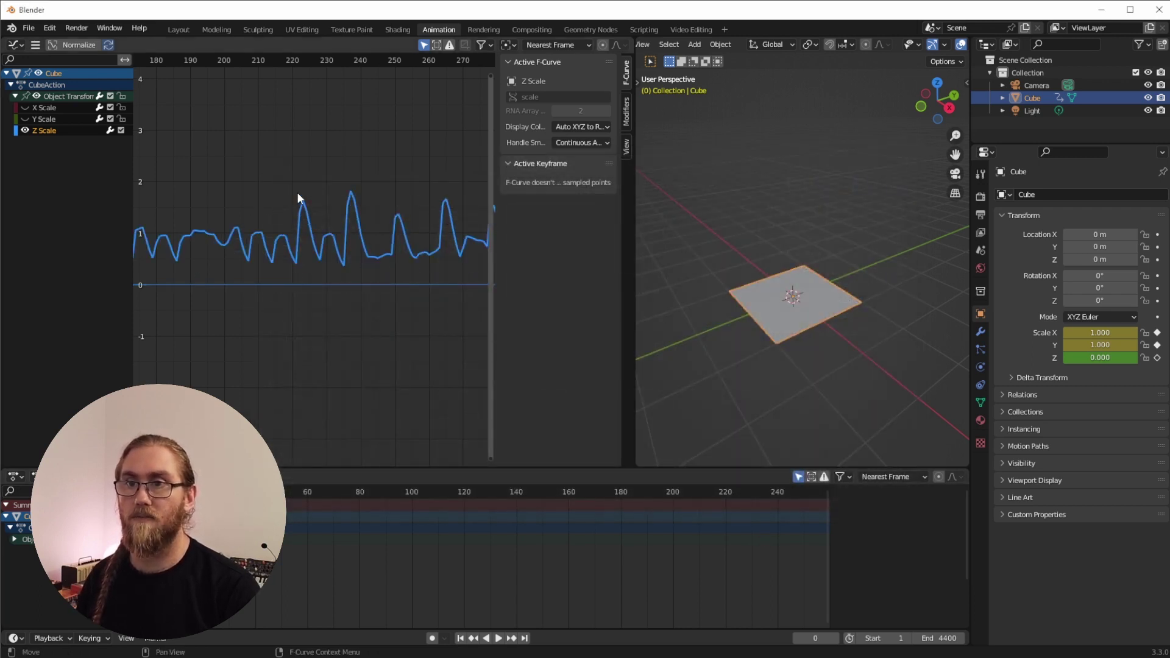
Step: Play the cube's animation with the master bake to frame 302 and move the playhead back to frame 223
key("space")
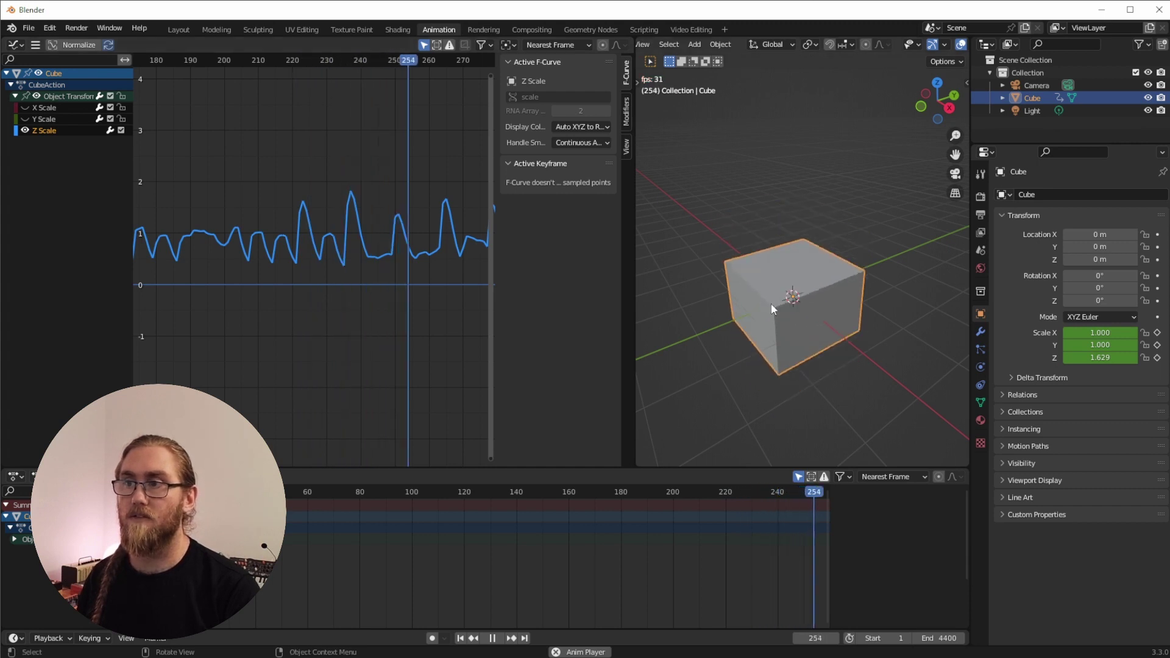
key("space")
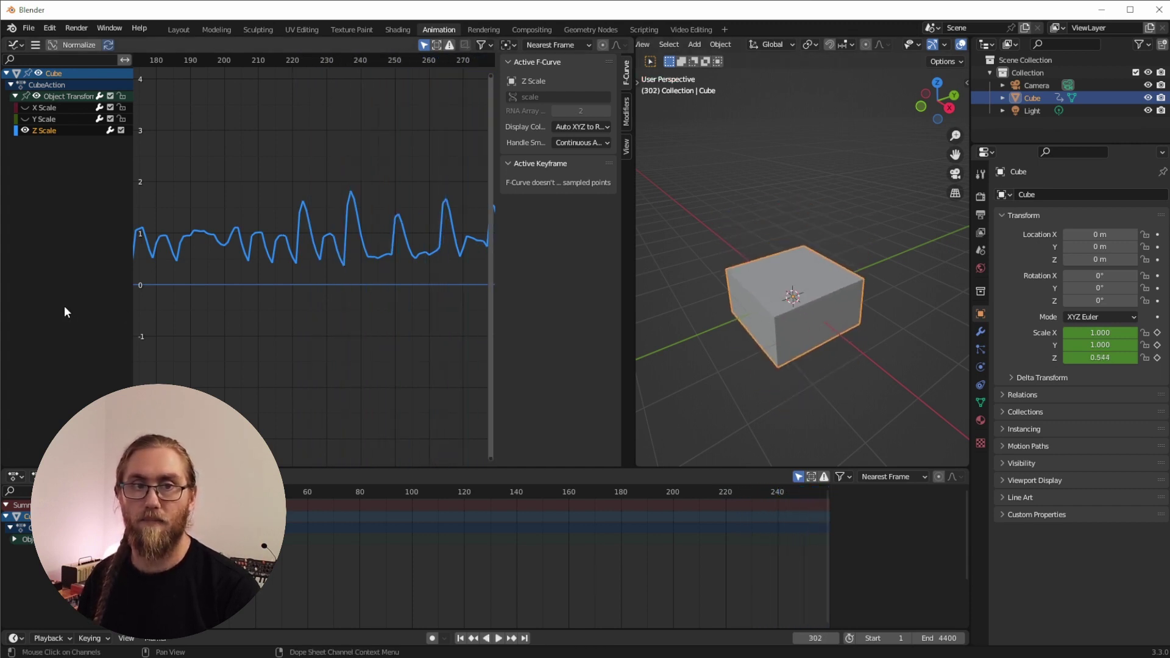
left_click_drag(334, 60, 303, 68)
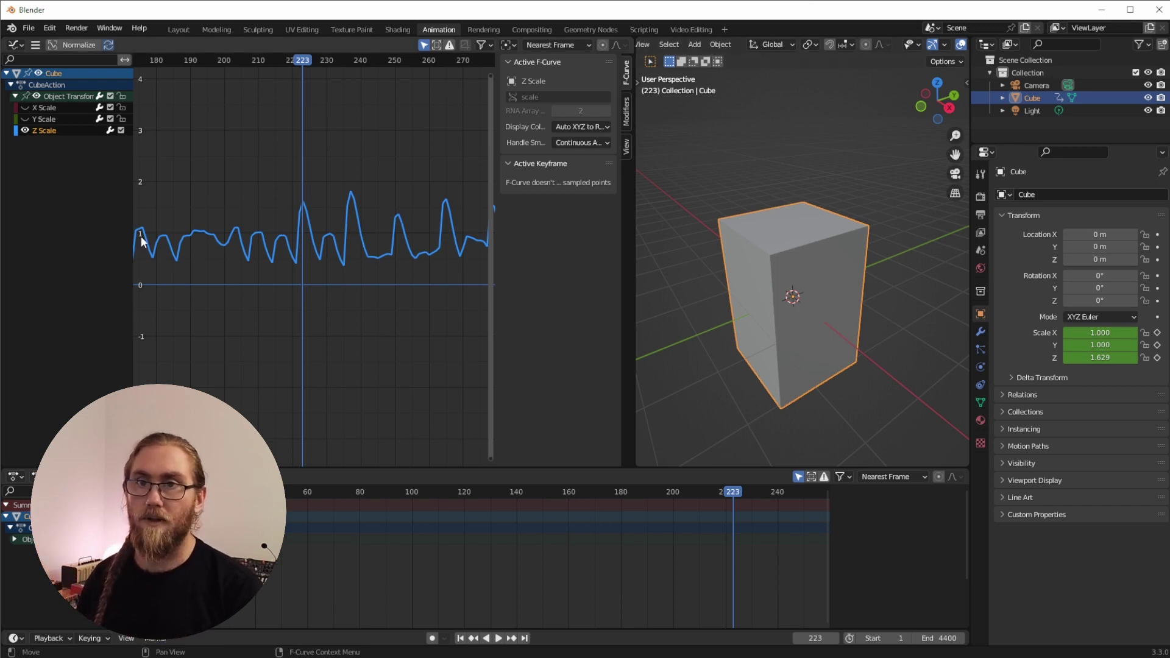
Step: Reopen the sound bake dialog, switch to Audacity and import the master audio file as a copy
key("F3")
left_click(67, 206)
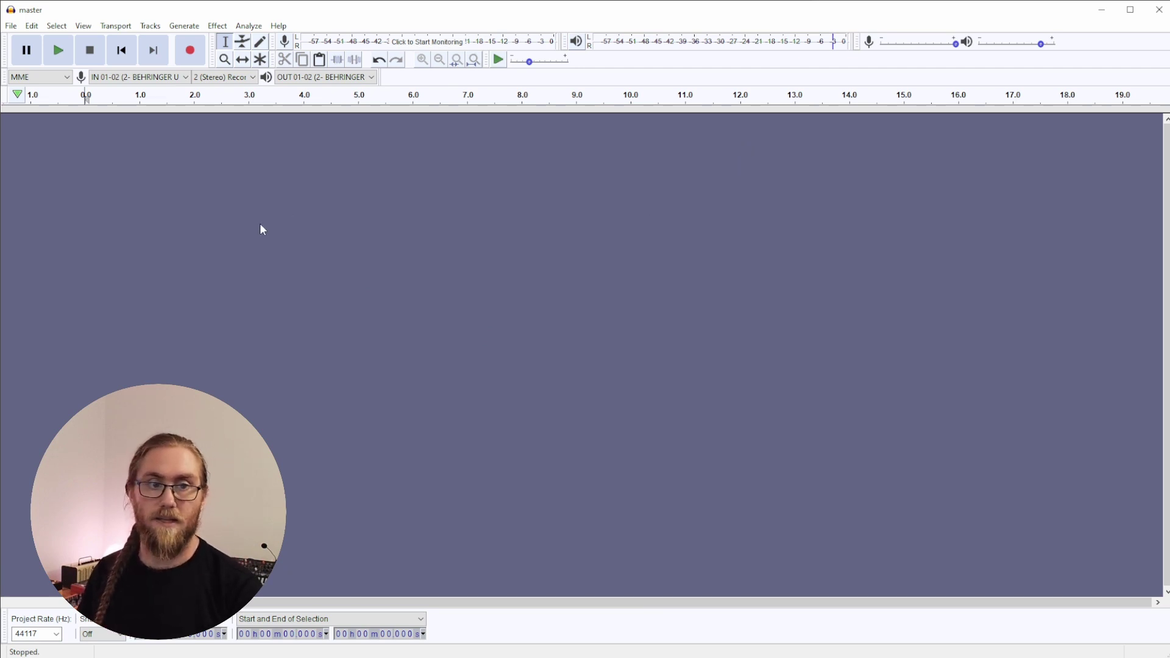
key("alt+Tab")
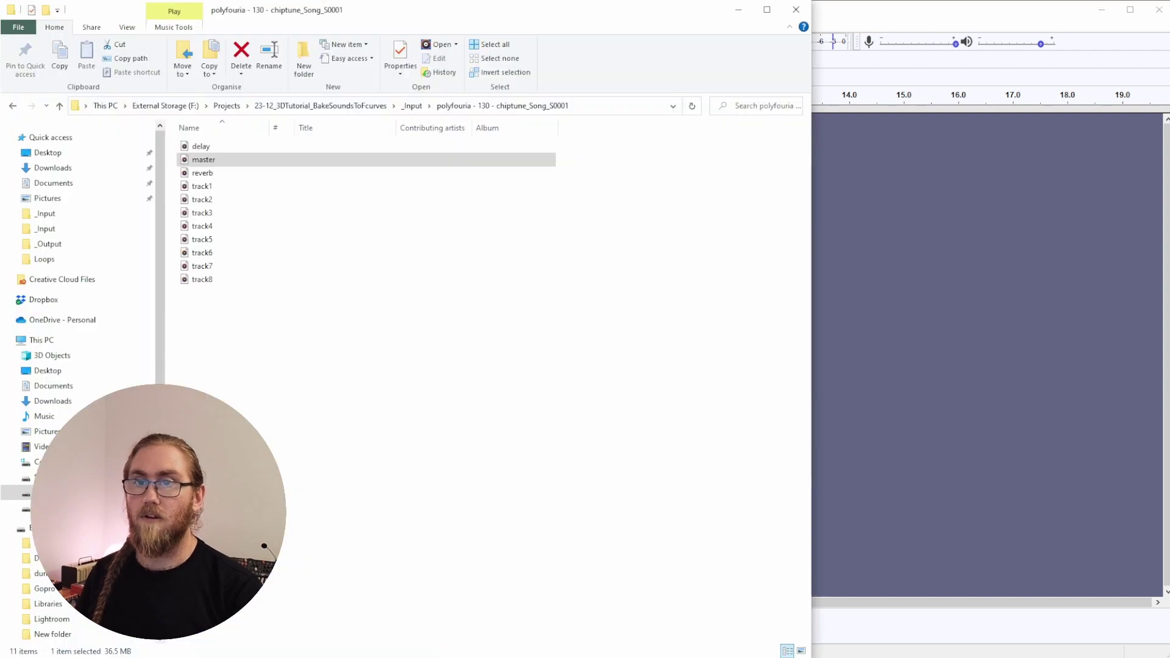
left_click_drag(203, 160, 890, 351)
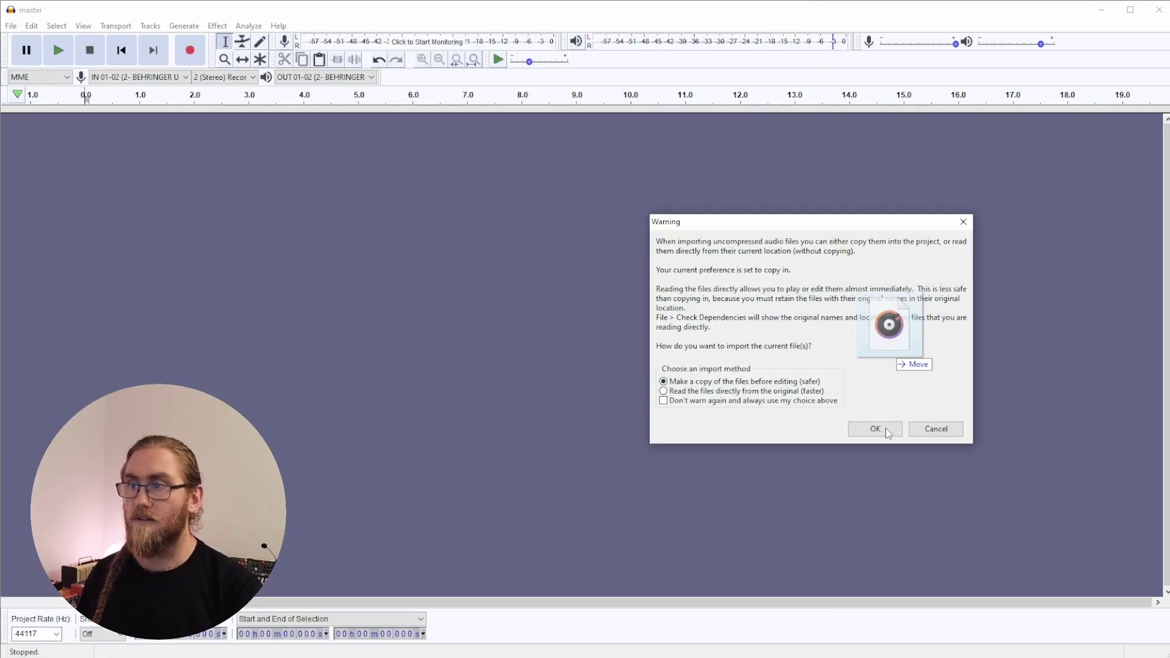
left_click(862, 429)
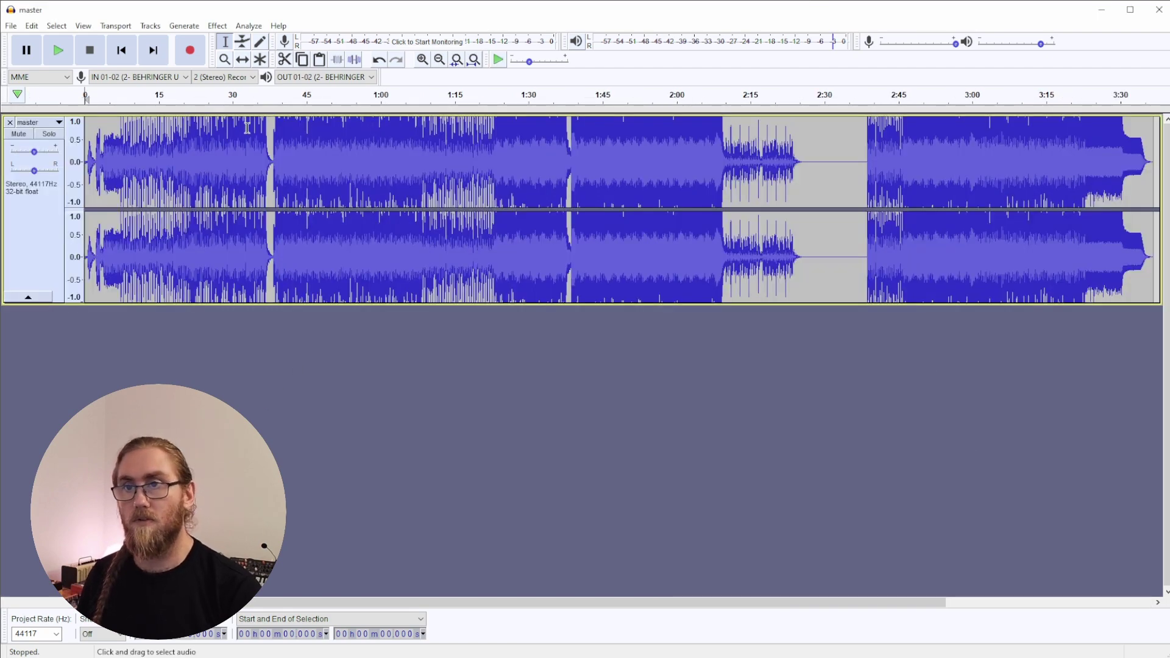
Step: Select the first loud beat in the master waveform, from about 7.39 to 7.54 seconds
key("alt")
left_click(122, 146)
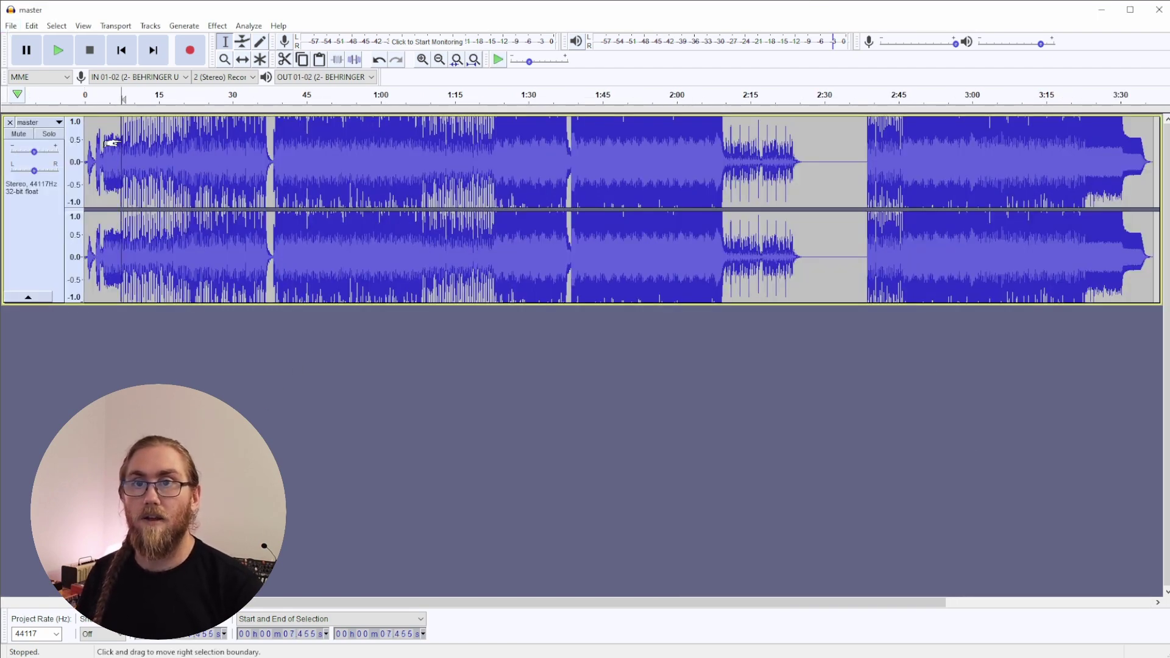
scroll(125, 147, "up", 7, "ctrl")
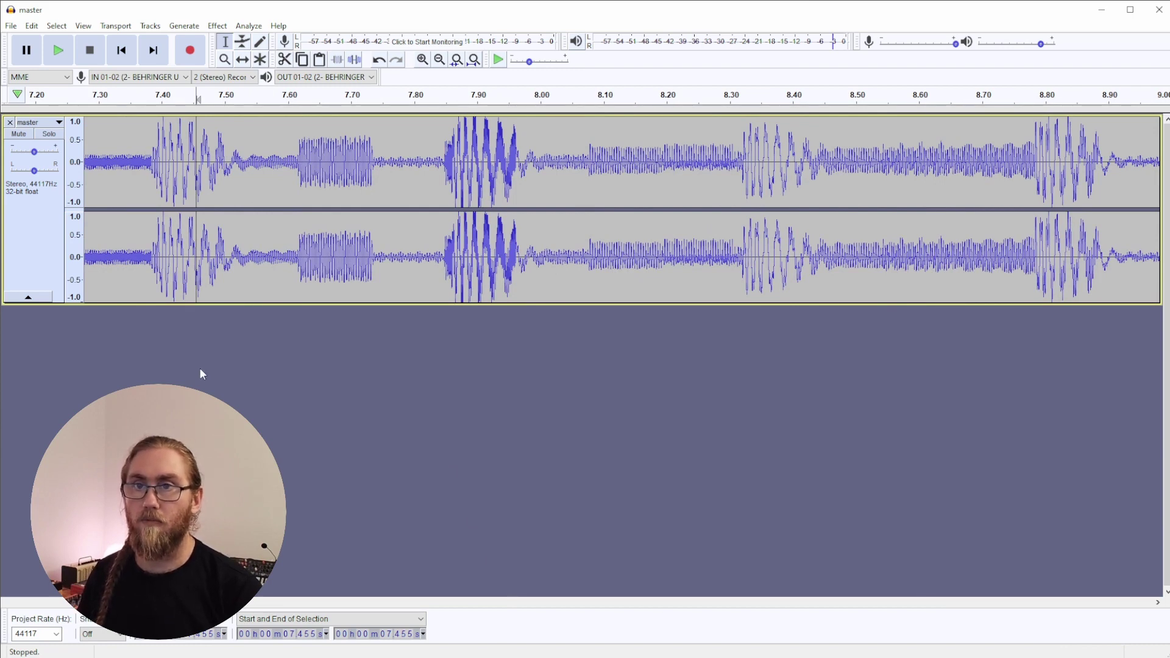
scroll(204, 268, "down", 2, "ctrl")
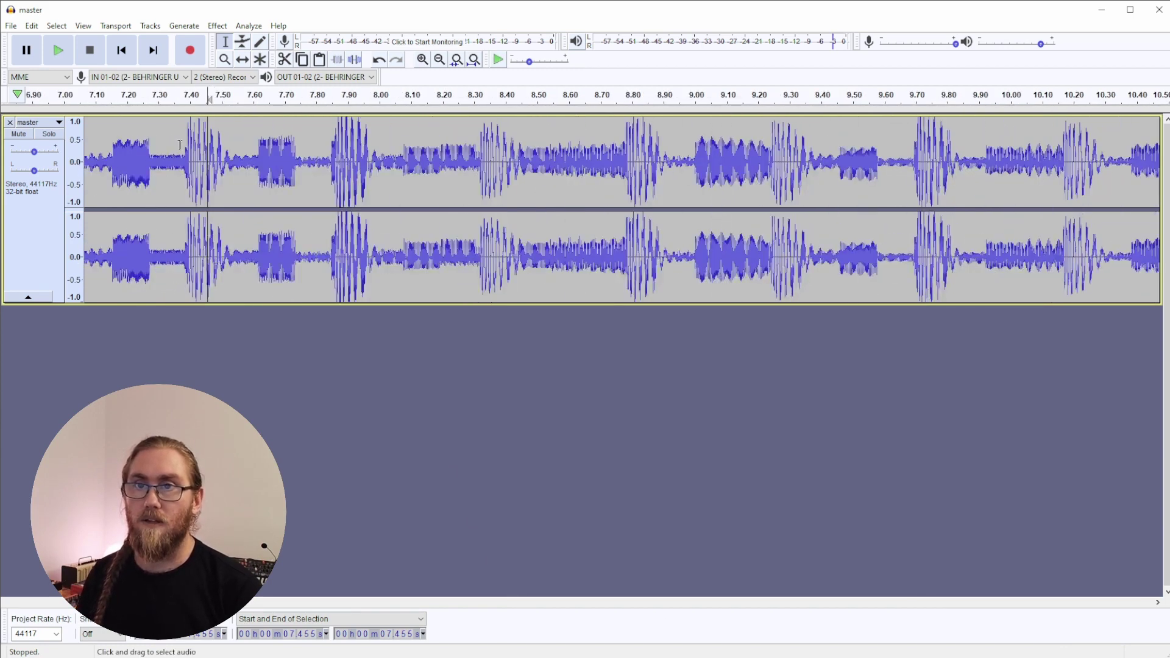
left_click_drag(186, 150, 234, 151)
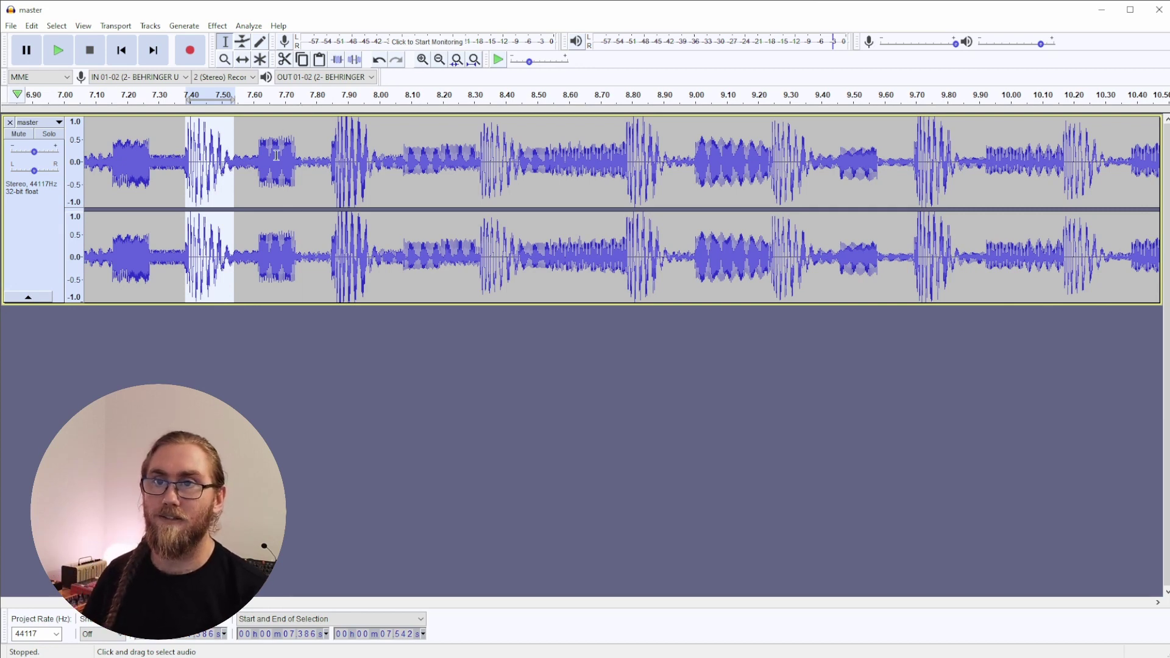
Step: Plot the frequency spectrum of the selected beat to examine where its peak lies
key("alt")
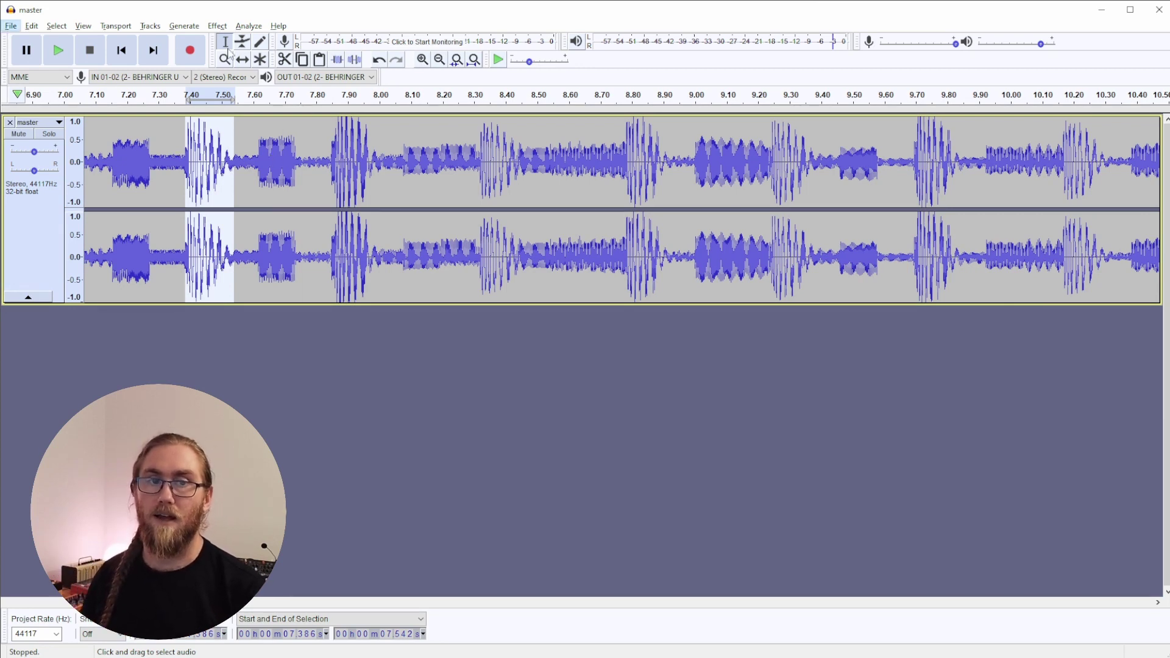
left_click(261, 25)
left_click(269, 74)
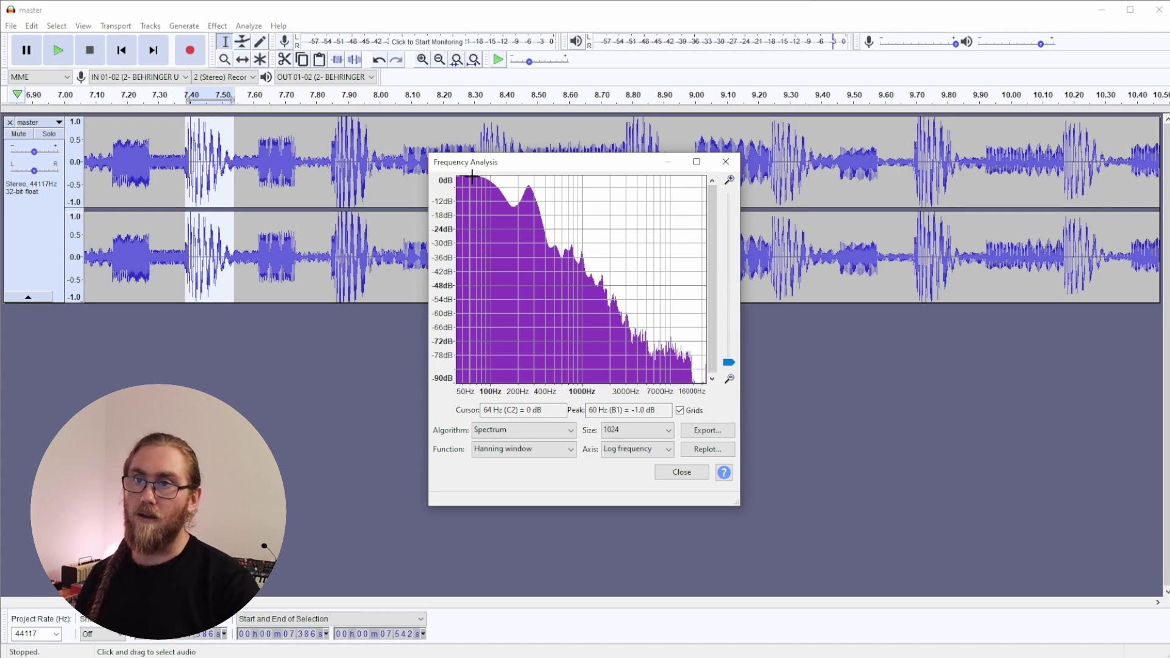
Step: Switch back to Blender and set the sound bake's lowest frequency to 40 and highest frequency to 80
left_click(451, 657)
left_click(436, 626)
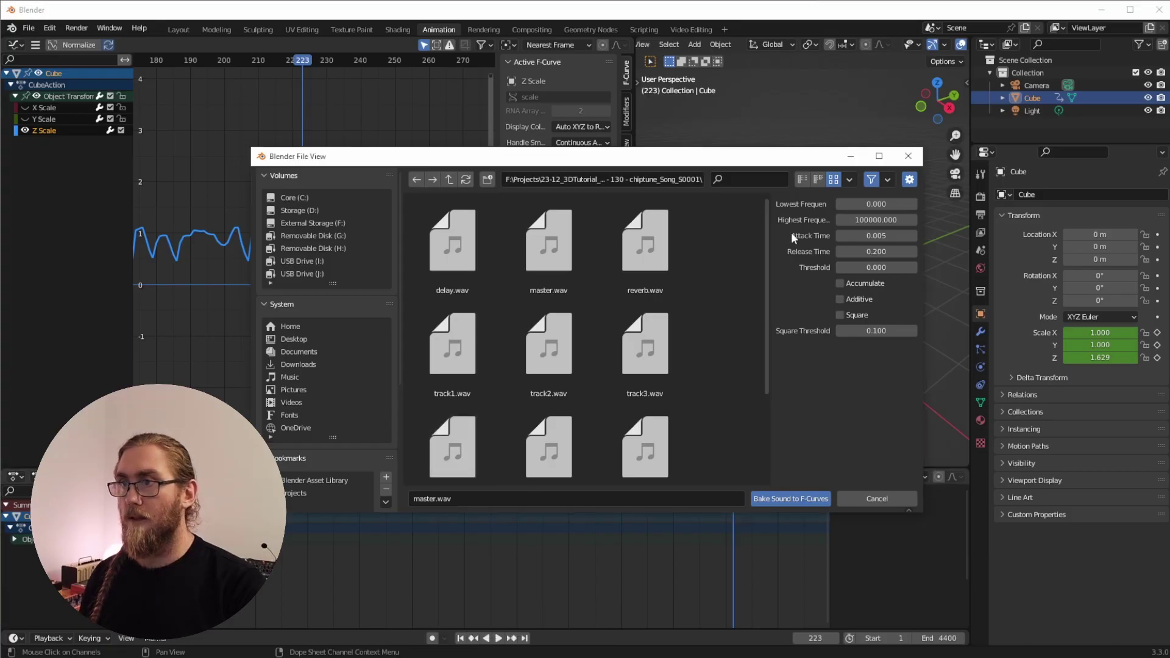
left_click(884, 202)
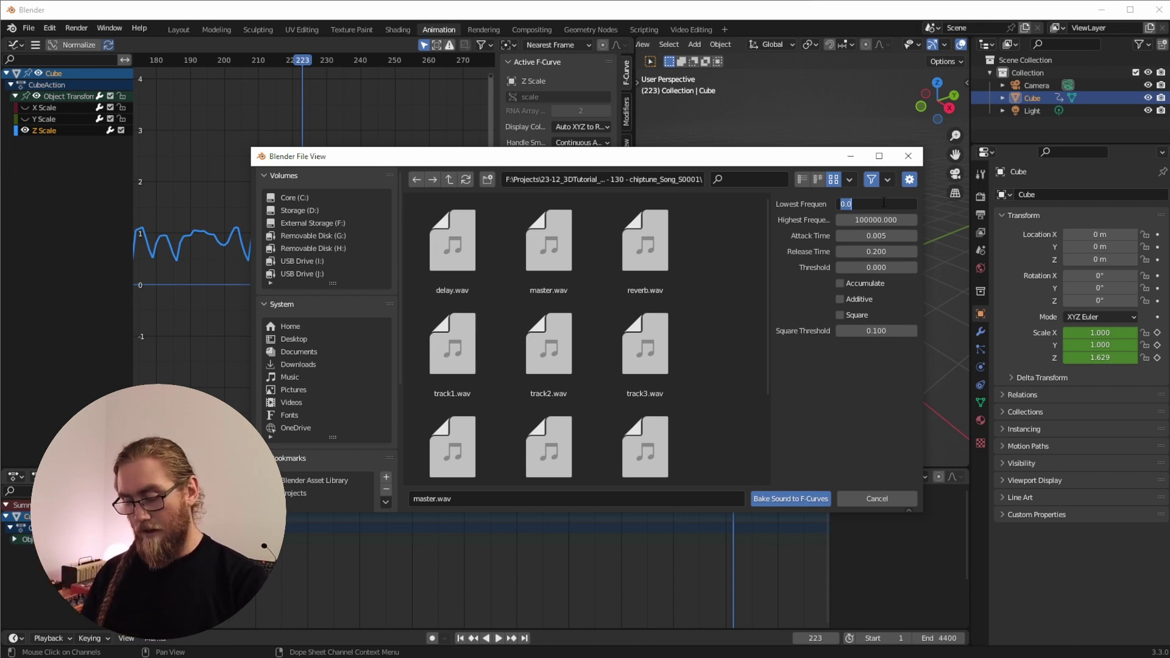
type("40")
key("Tab")
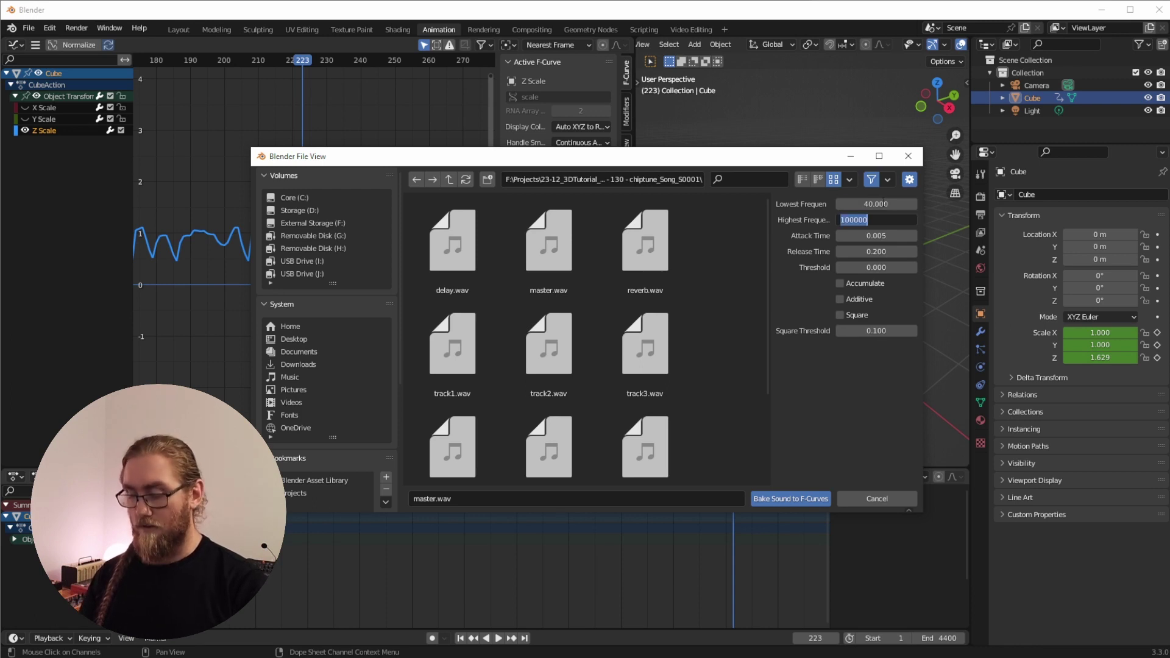
type("80")
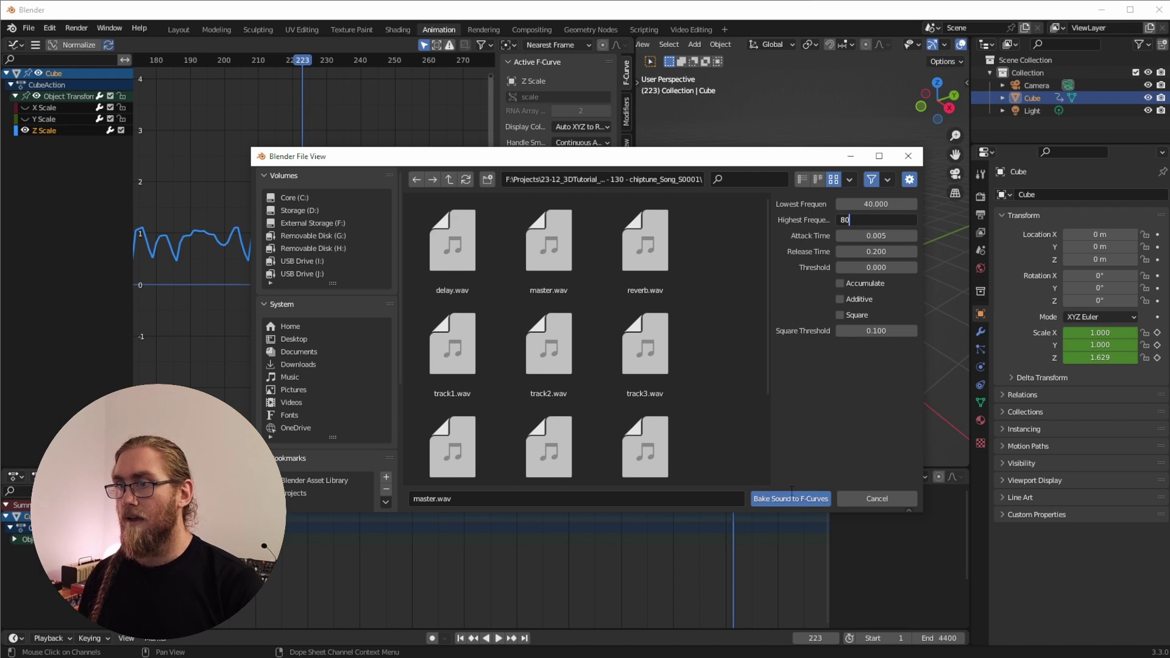
key("Return")
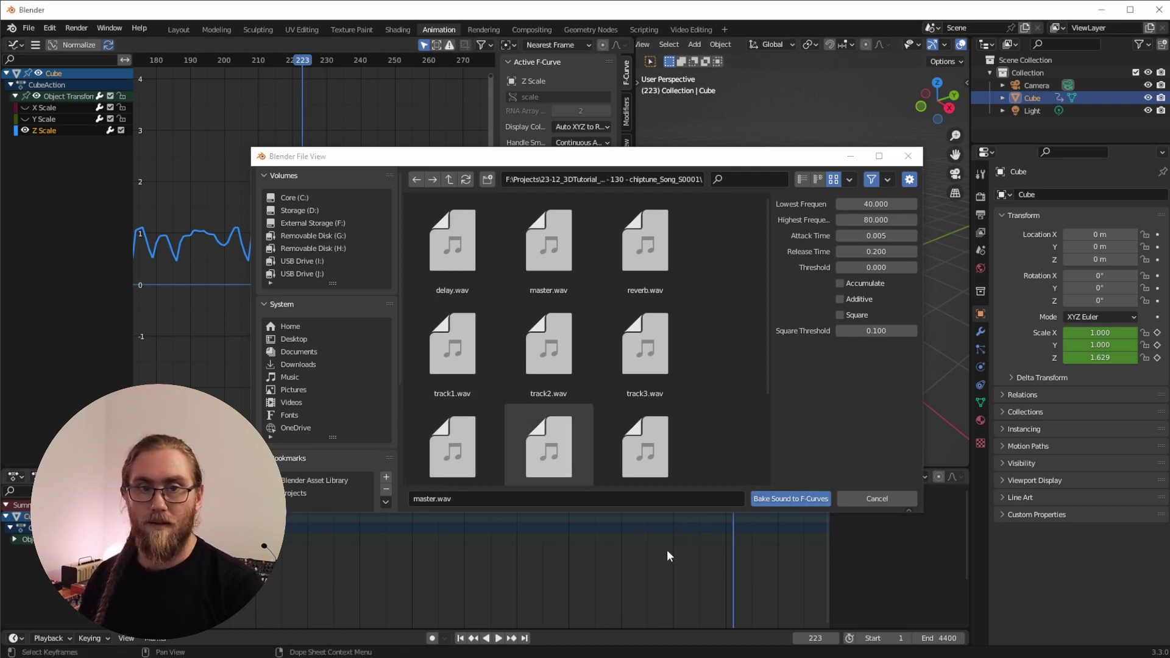
Step: Move the playhead to frame 0 and bake master.wav to the cube's Z Scale curve
left_click_drag(448, 160, 443, 103)
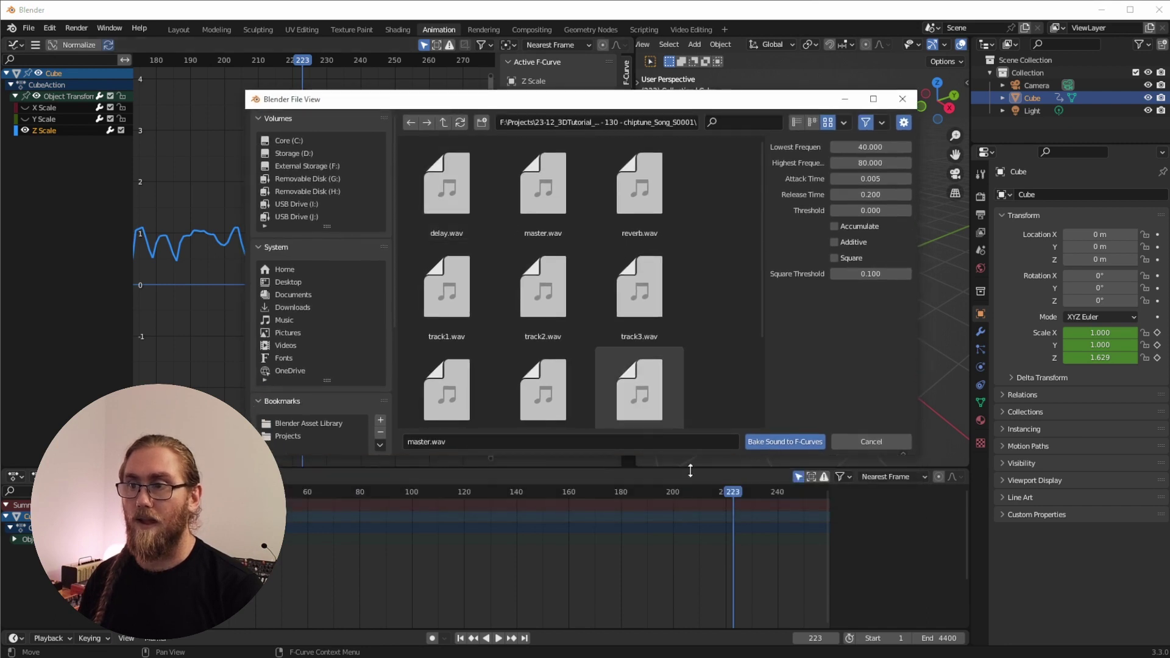
key("shift+Left")
key("space")
key("space")
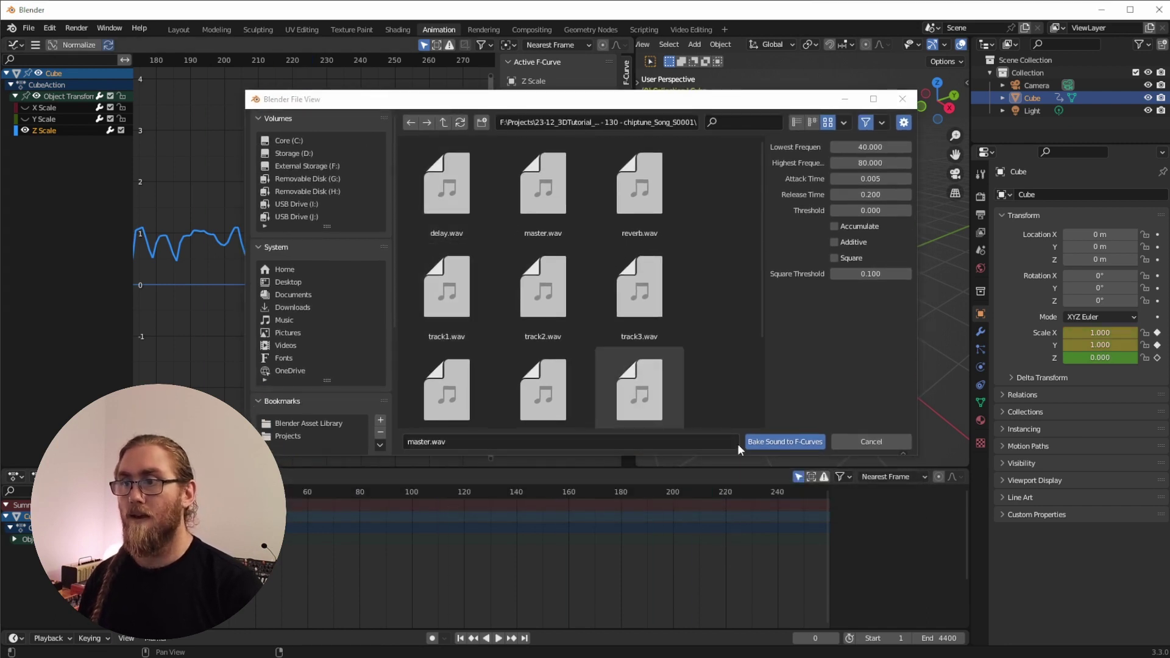
left_click(785, 441)
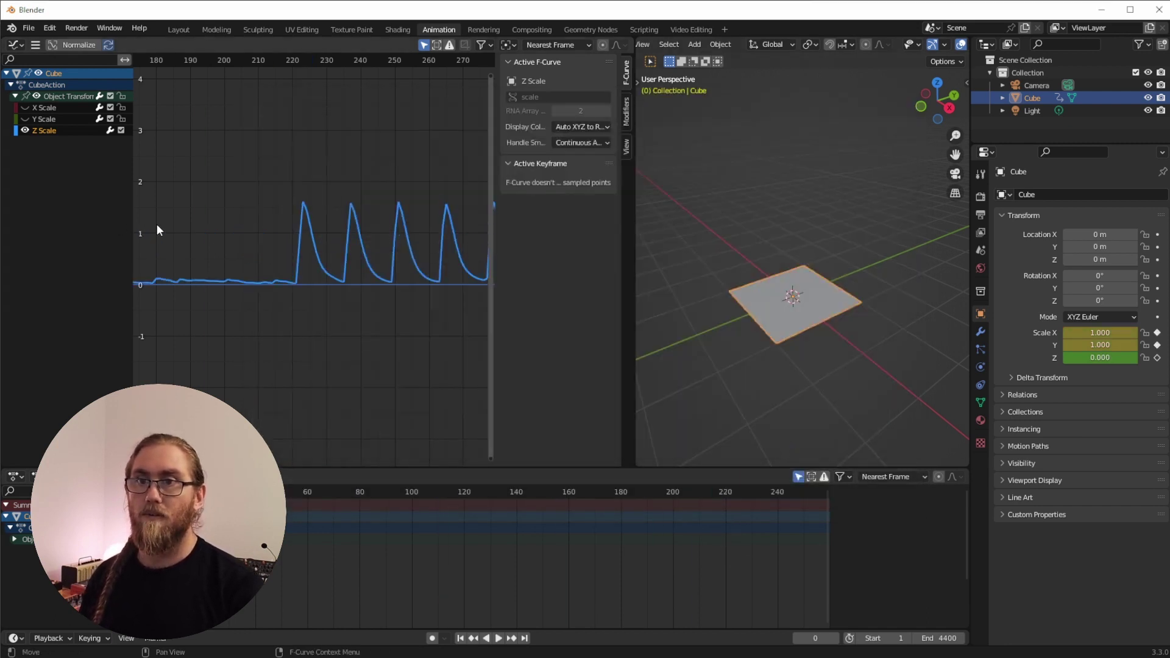
Step: Play the cube's animation through the first beats to frame 271, and again from frame 189 to frame 216
left_click(291, 64)
key("space")
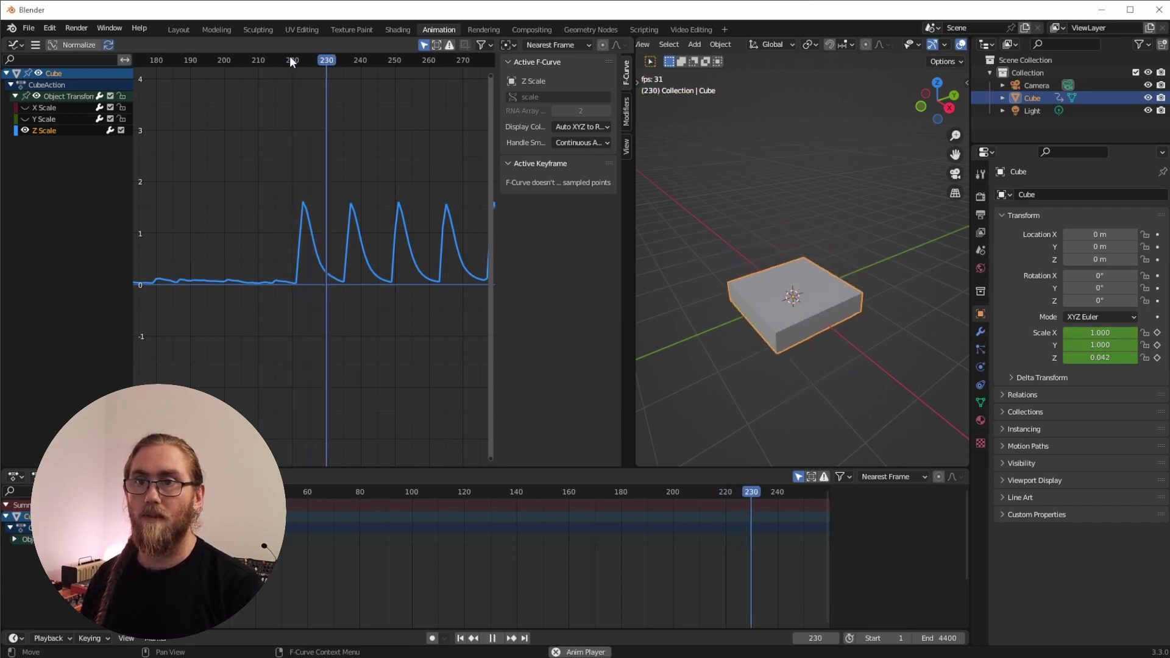
key("space")
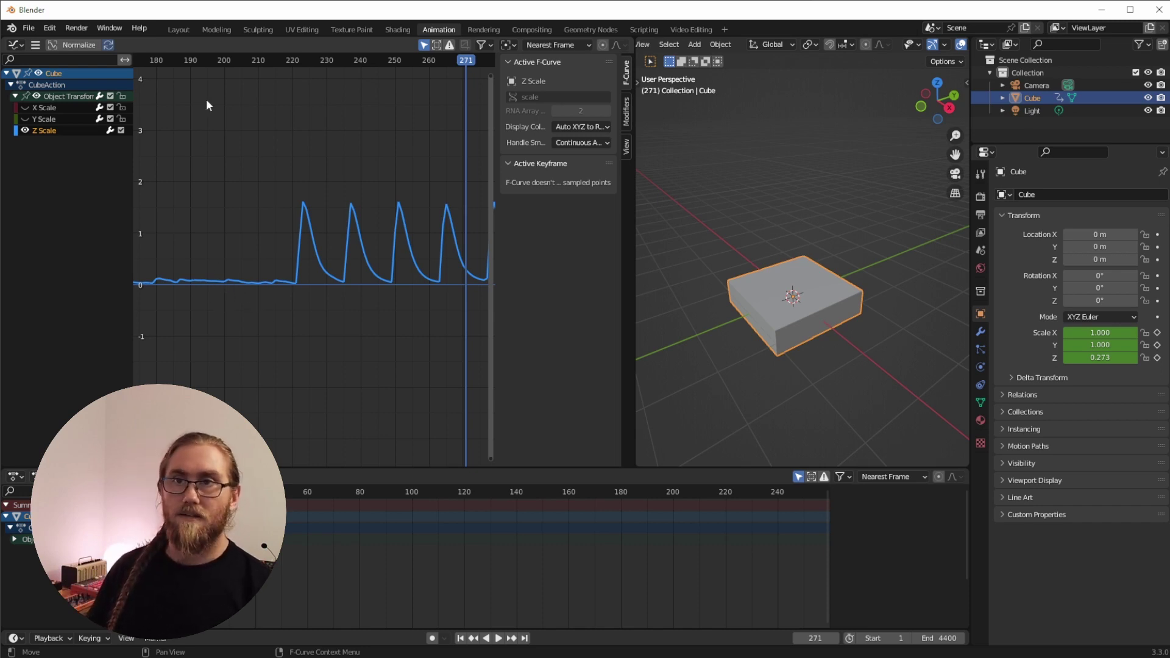
left_click(187, 64)
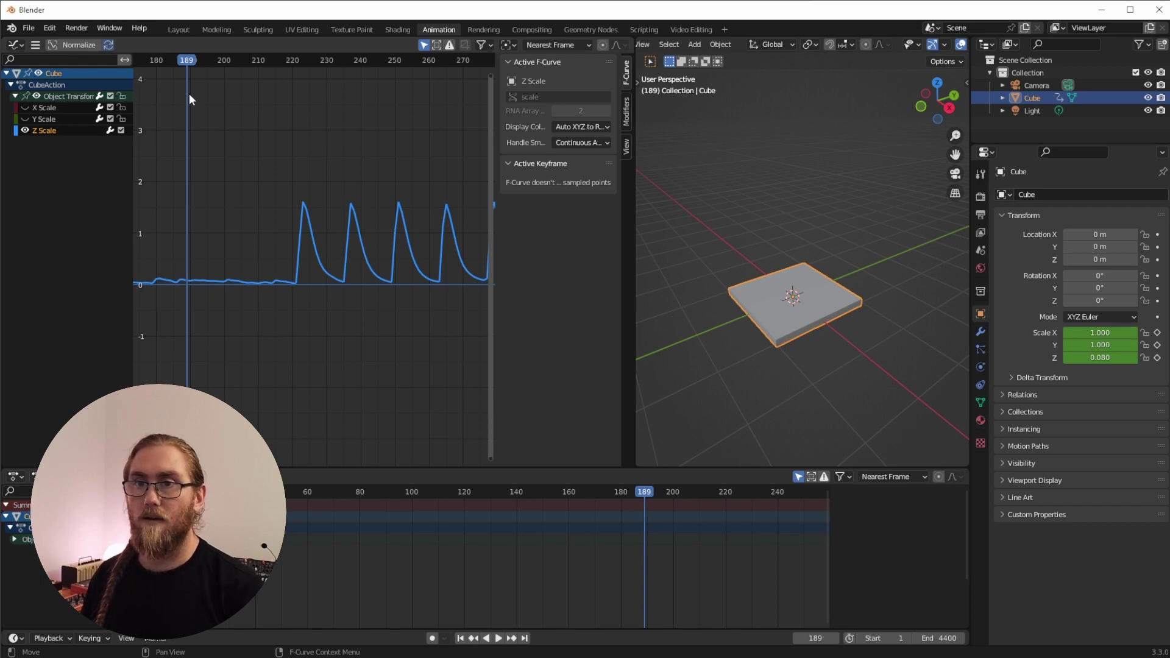
key("space")
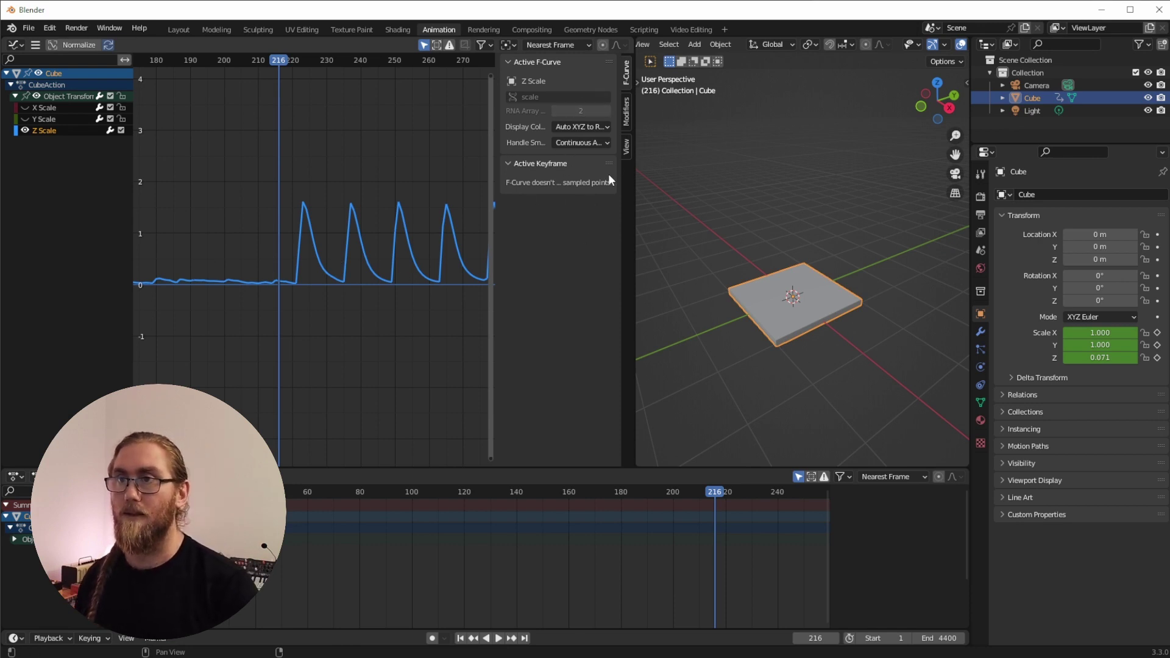
Step: Add an Envelope modifier with one control point at frame 0 to the Z Scale curve
left_click(627, 113)
left_click_drag(494, 67, 528, 96)
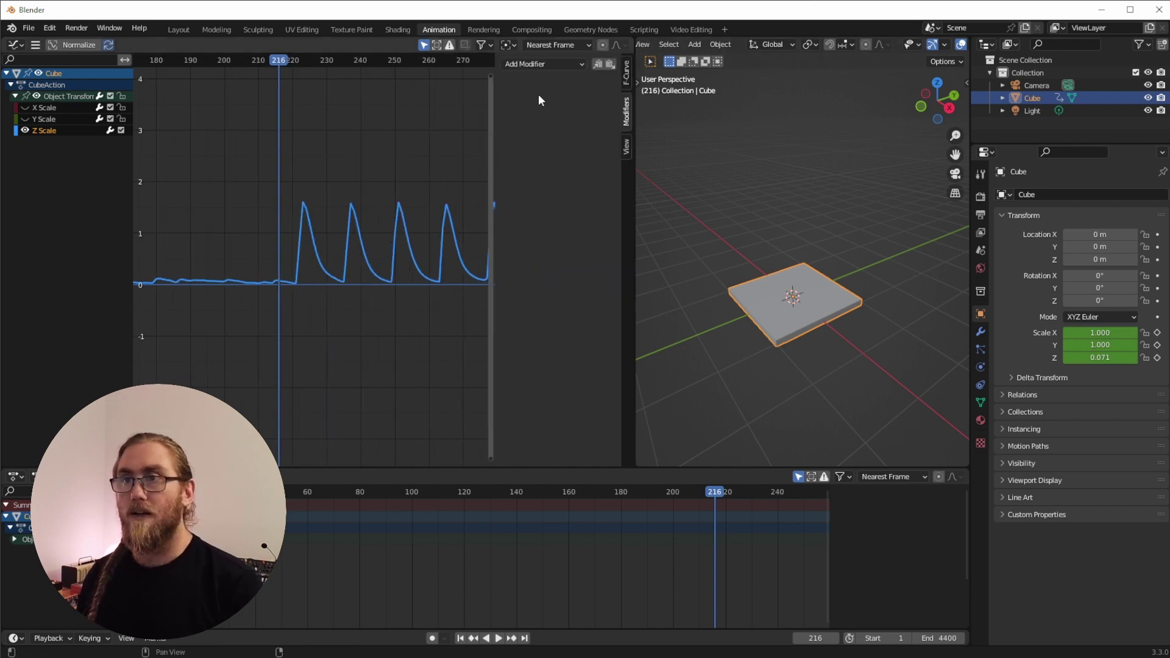
left_click(538, 64)
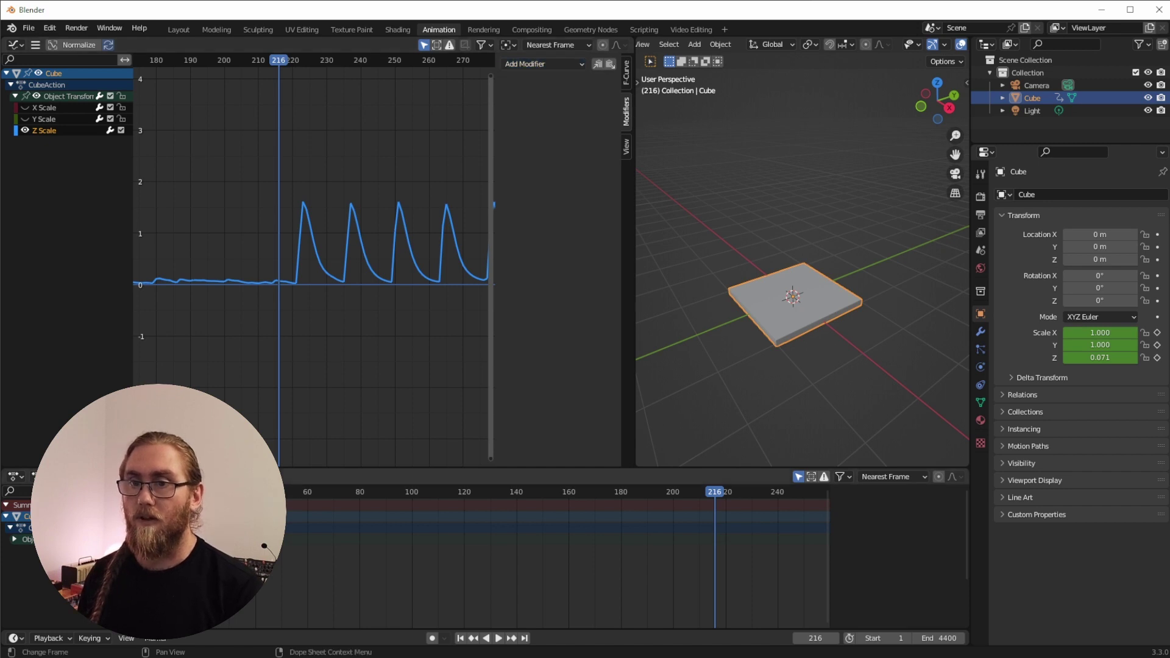
left_click(150, 491)
left_click(553, 64)
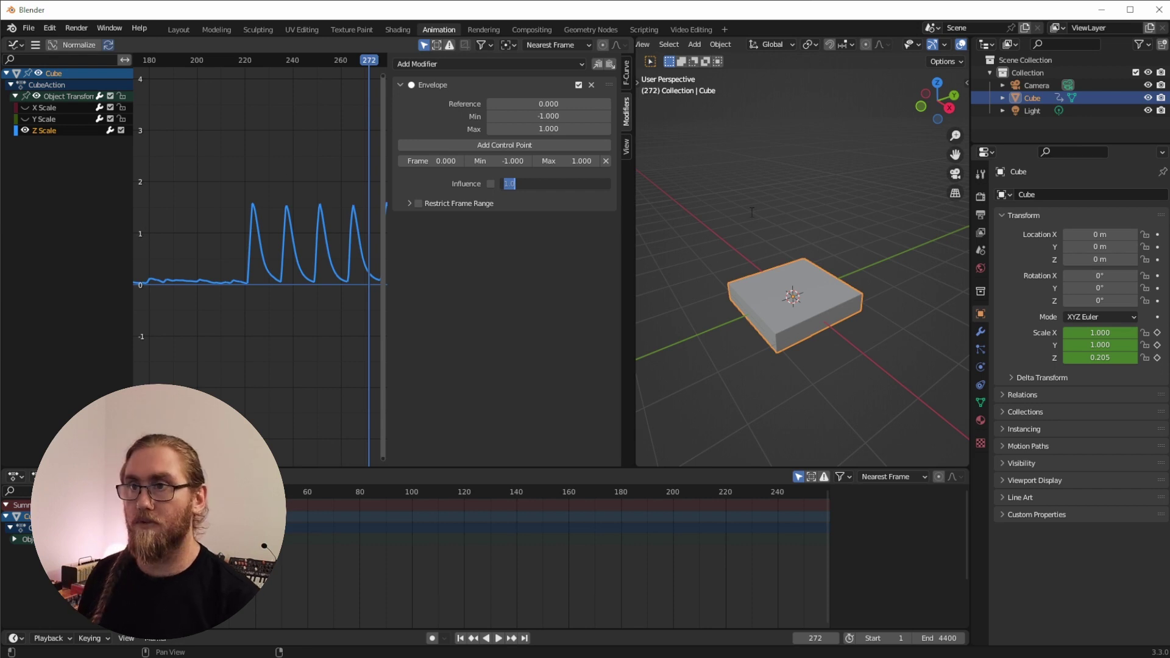
Step: Set the Envelope control point's minimum to 1 and its maximum to -1 to invert the curve
left_click(494, 173)
left_click(528, 161)
left_click_drag(515, 161, 570, 161)
left_click(507, 164)
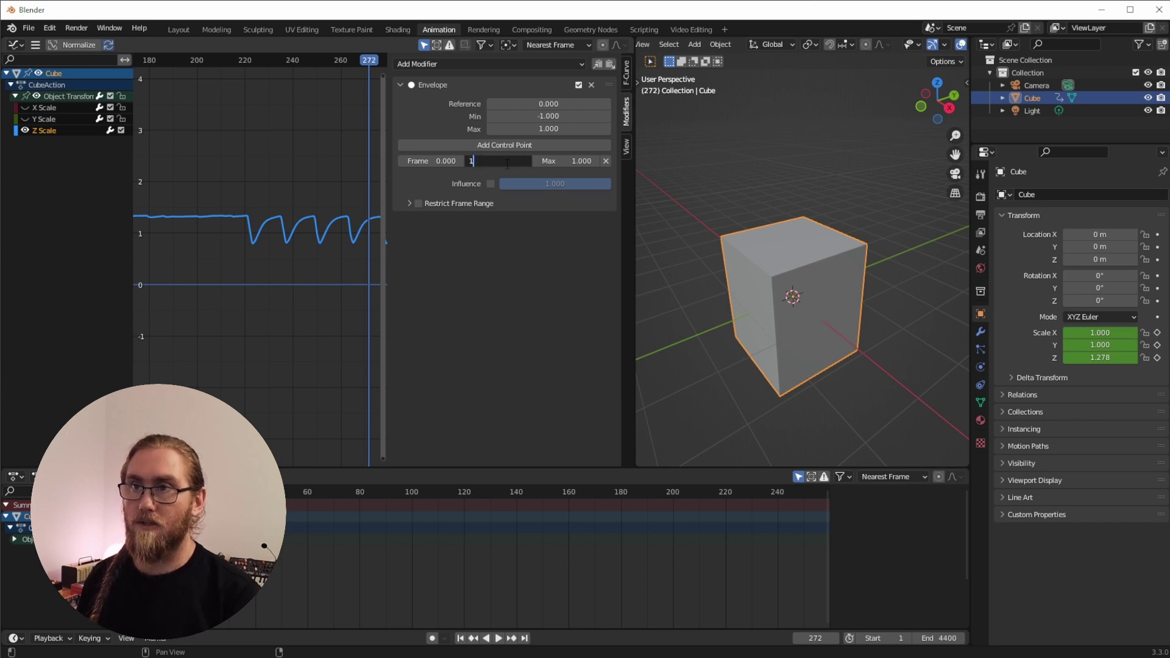
key("Tab")
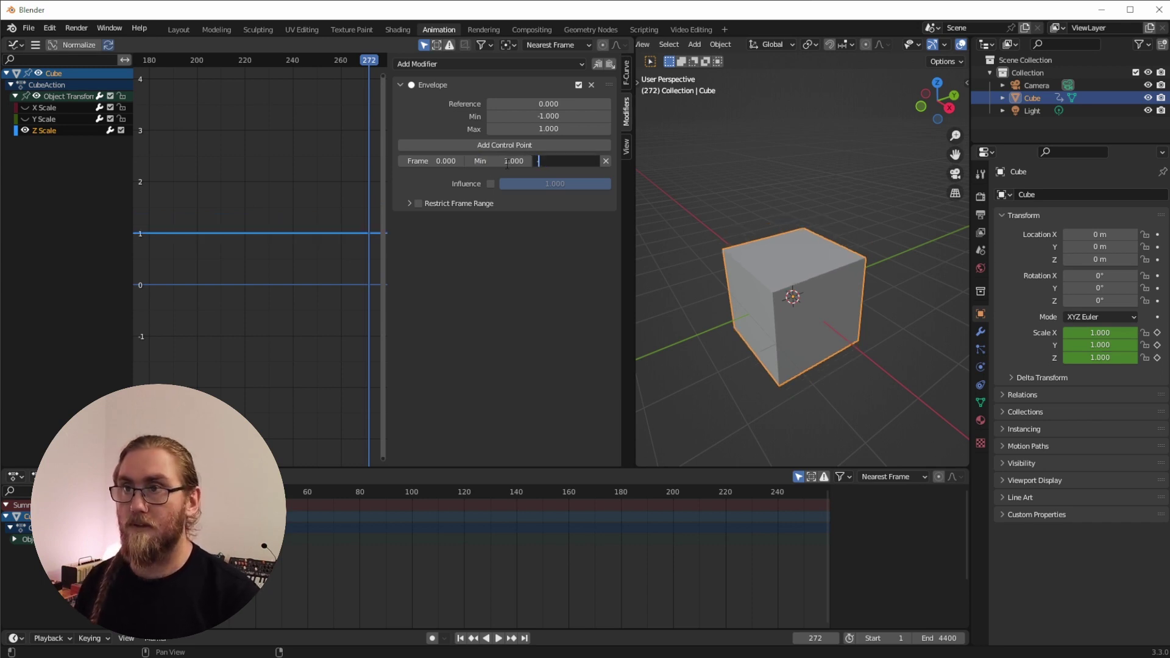
type("-1")
key("Return")
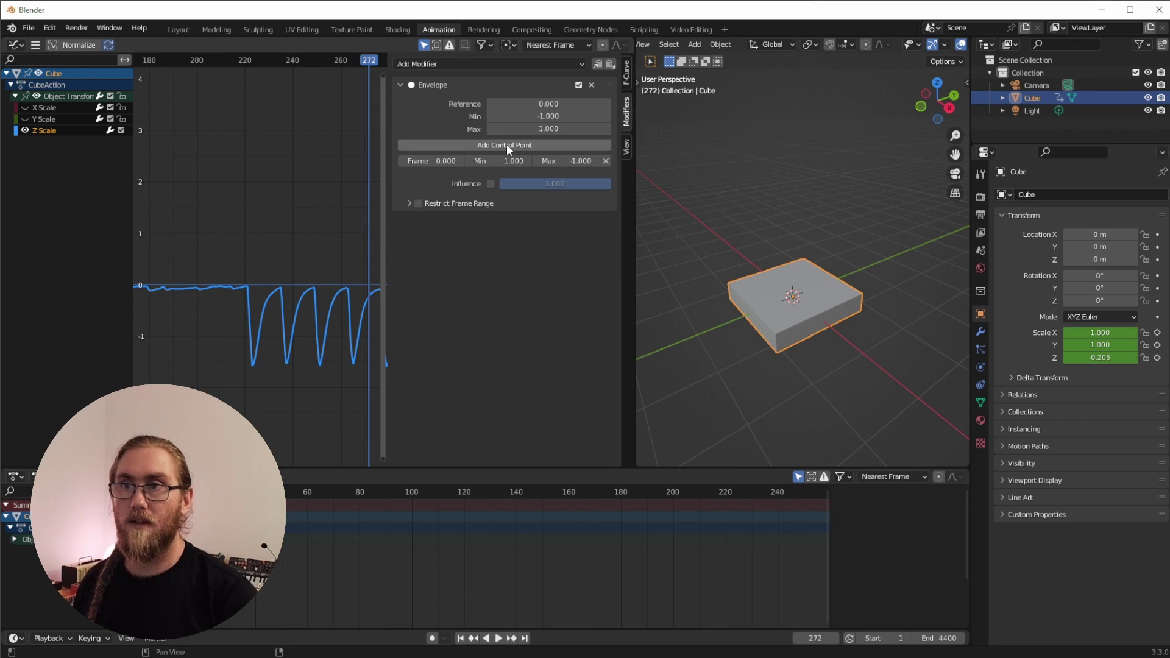
Step: Try a control point minimum of -0.1, restore it to 1 and play the inverted animation
mouse_move(500, 161)
left_mouse_down()
mouse_move(457, 161)
mouse_move(484, 161)
left_mouse_up()
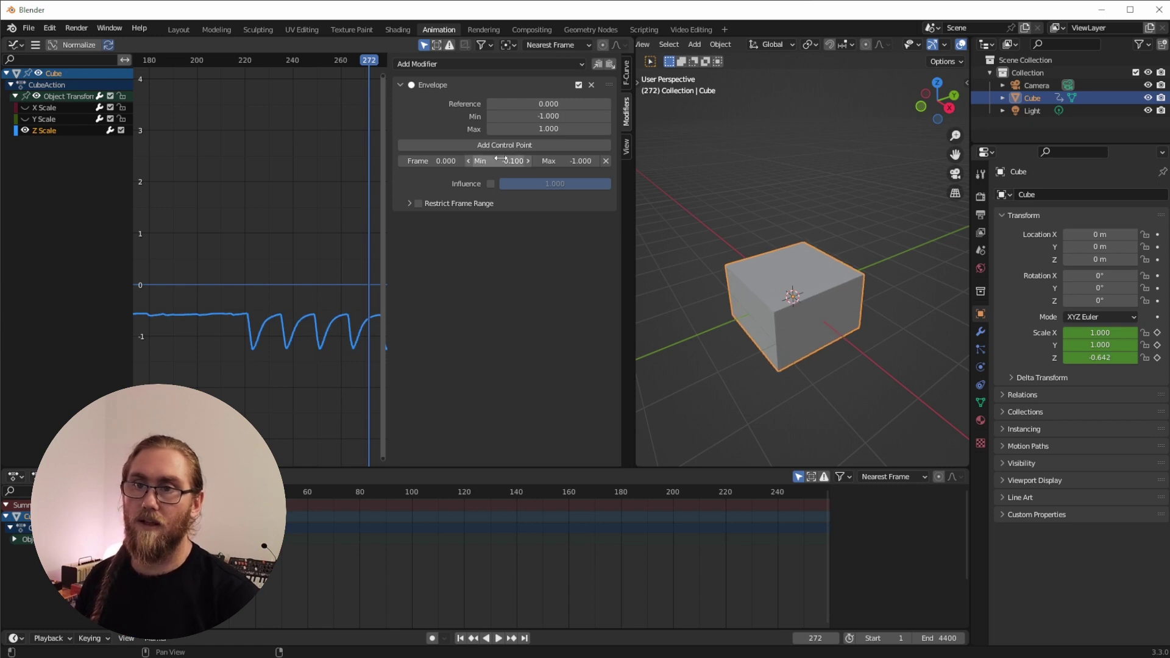
mouse_move(579, 160)
left_mouse_down()
mouse_move(613, 161)
mouse_move(582, 160)
left_mouse_up()
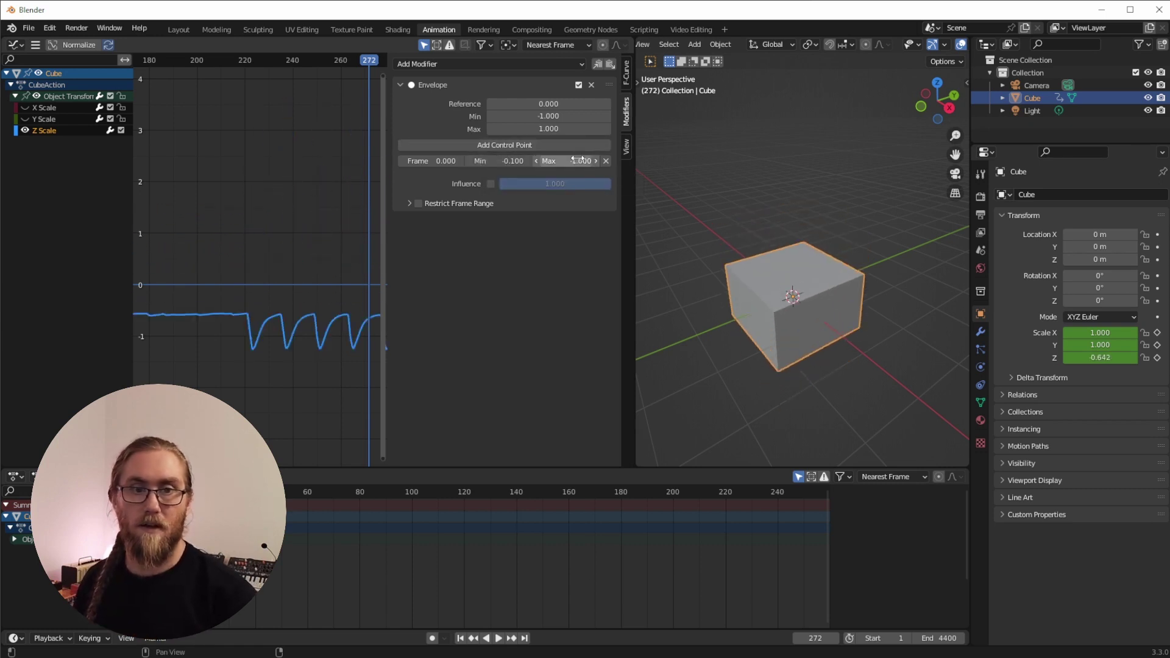
left_click_drag(487, 160, 484, 173)
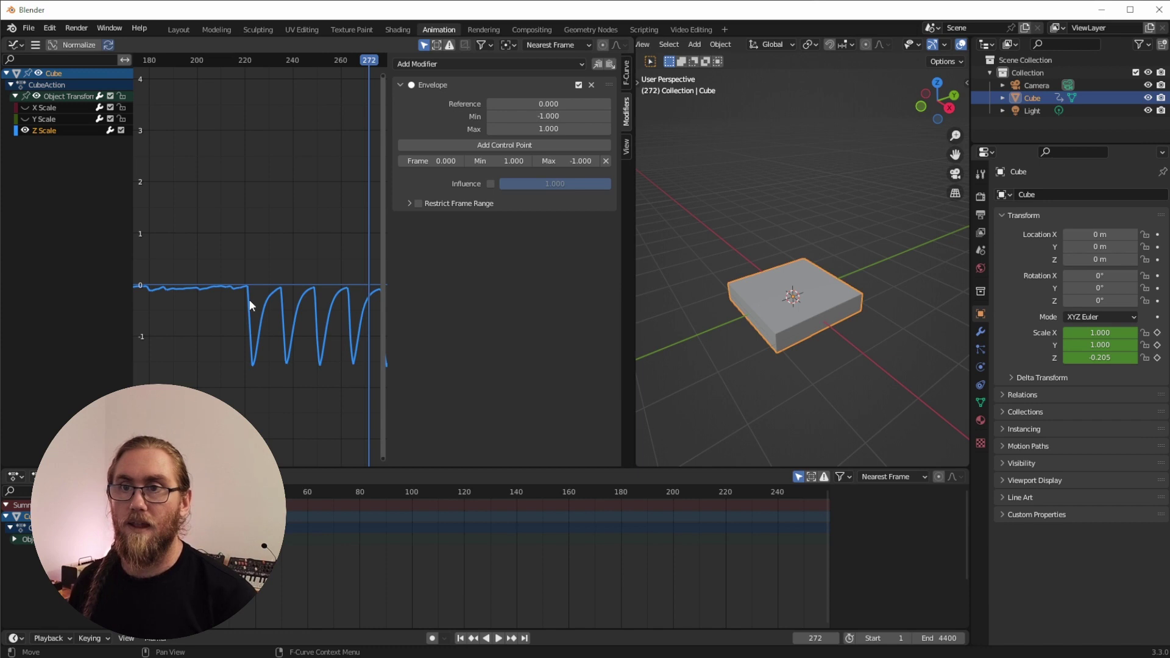
left_click(208, 57)
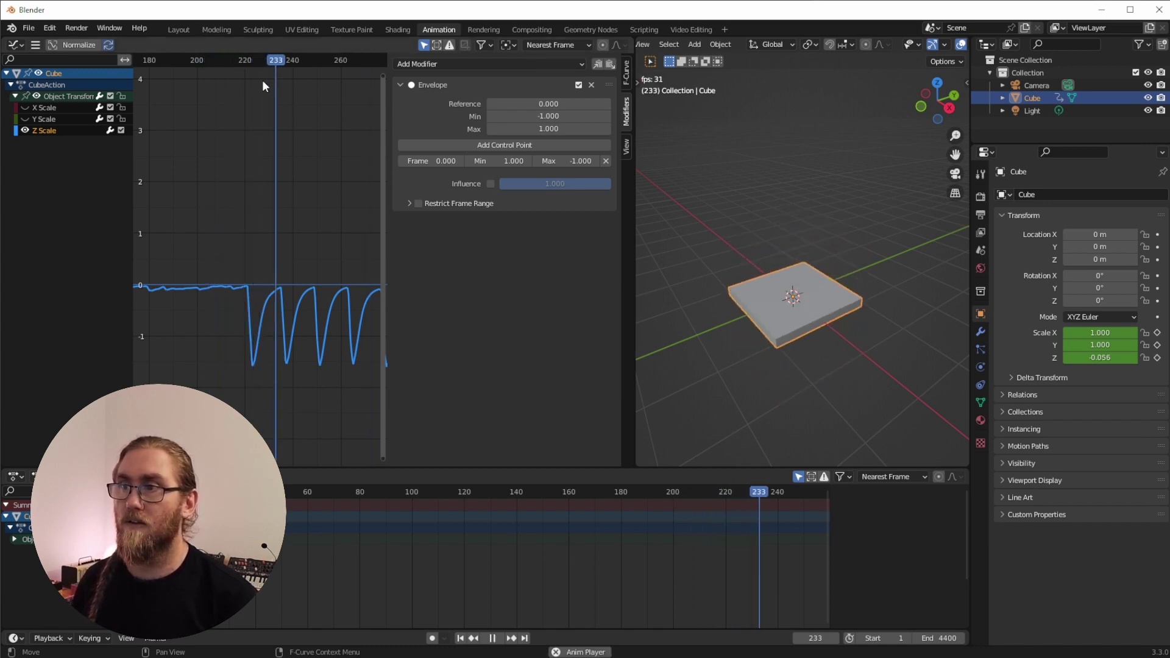
Step: Set the control point's minimum to 3.2 and its maximum to 0.8, and play the animation to frame 330
left_click_drag(540, 161, 579, 161)
left_click_drag(497, 161, 533, 161)
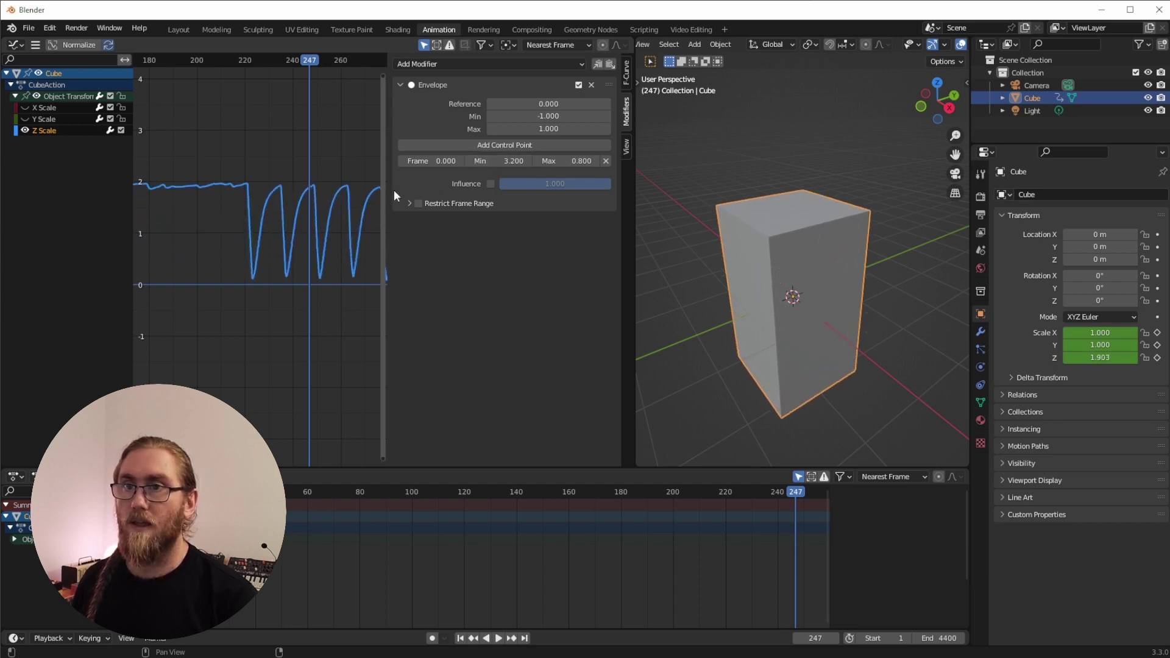
key("space")
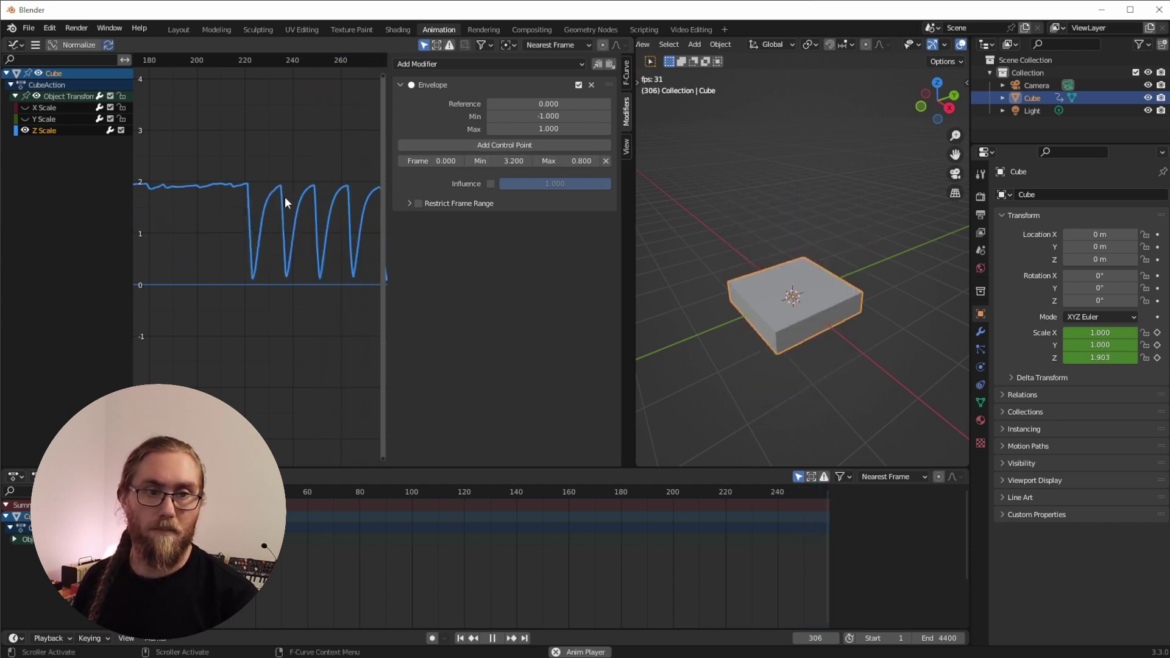
key("space")
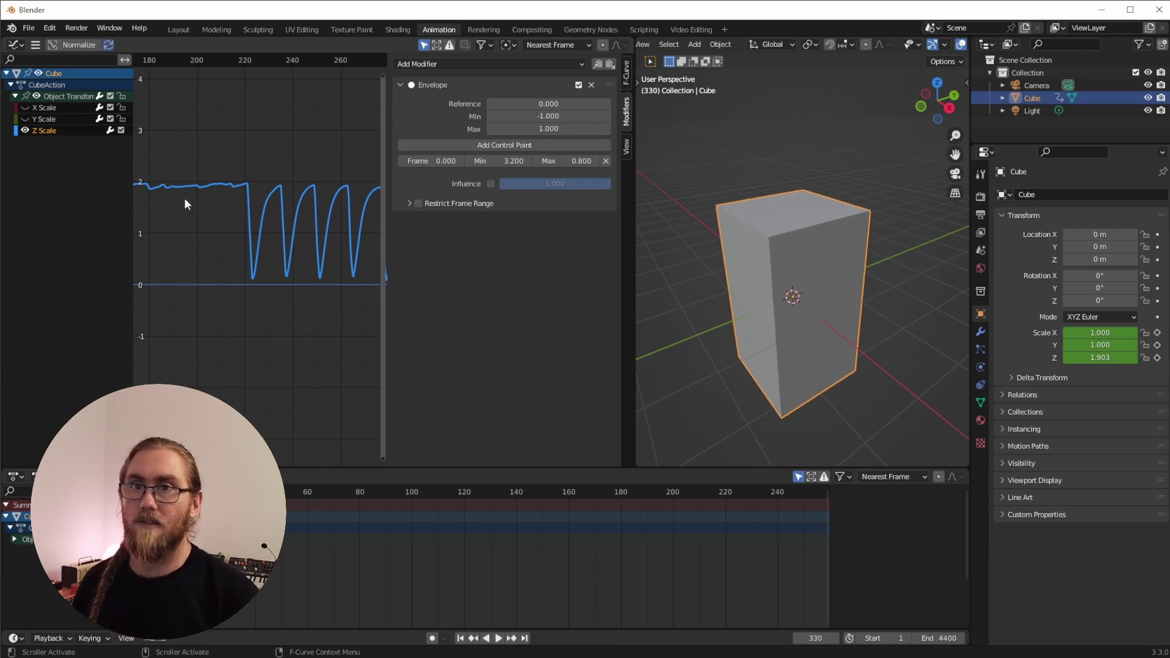
Step: Reset the Envelope control point's minimum to -1 and its maximum to 1
left_click(508, 161)
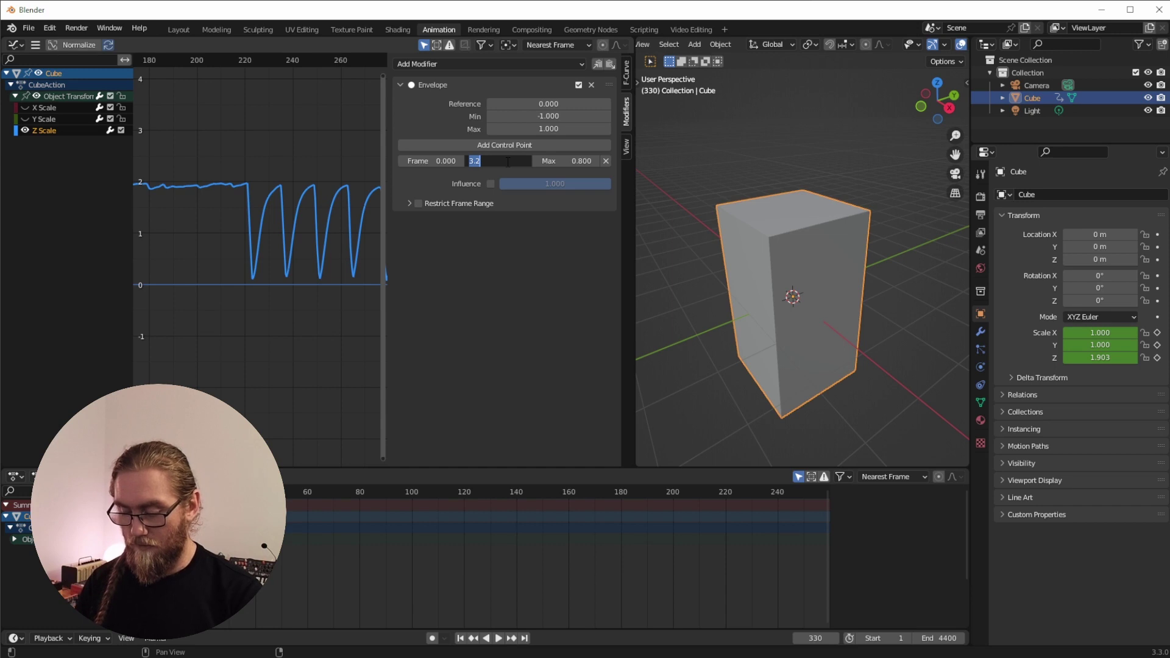
type("-1")
key("Tab")
type("1")
key("Tab")
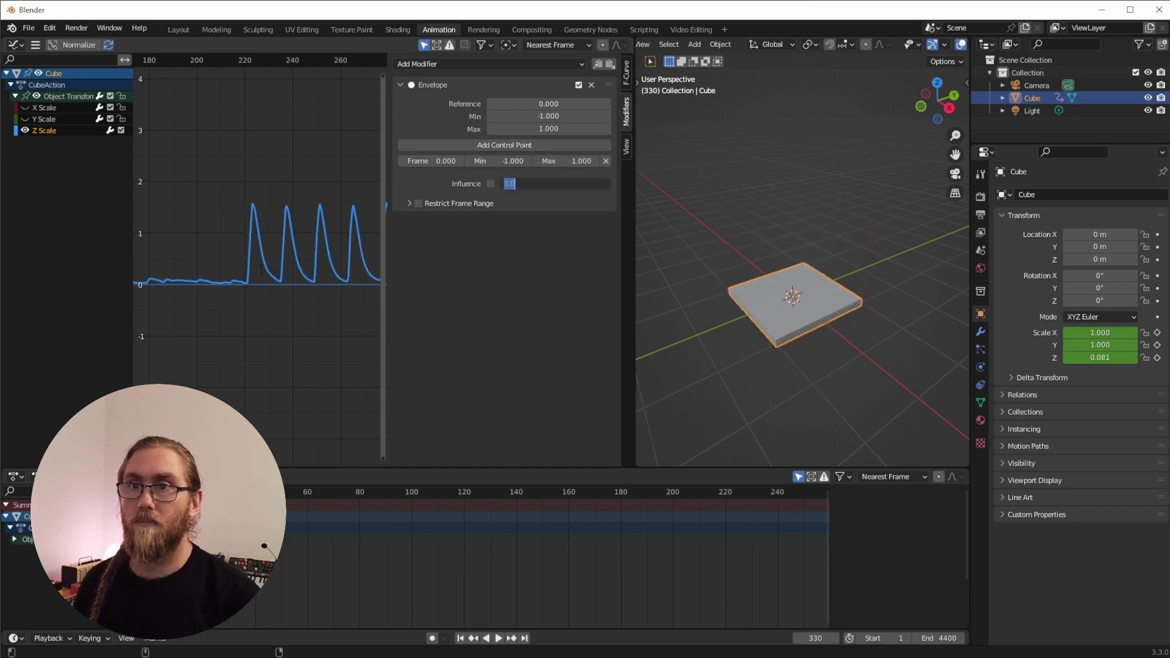
left_click(259, 127)
Step: Set the Envelope control point's minimum to -4 and its maximum to 4 to amplify the curve
middle_click_drag(261, 128, 220, 270)
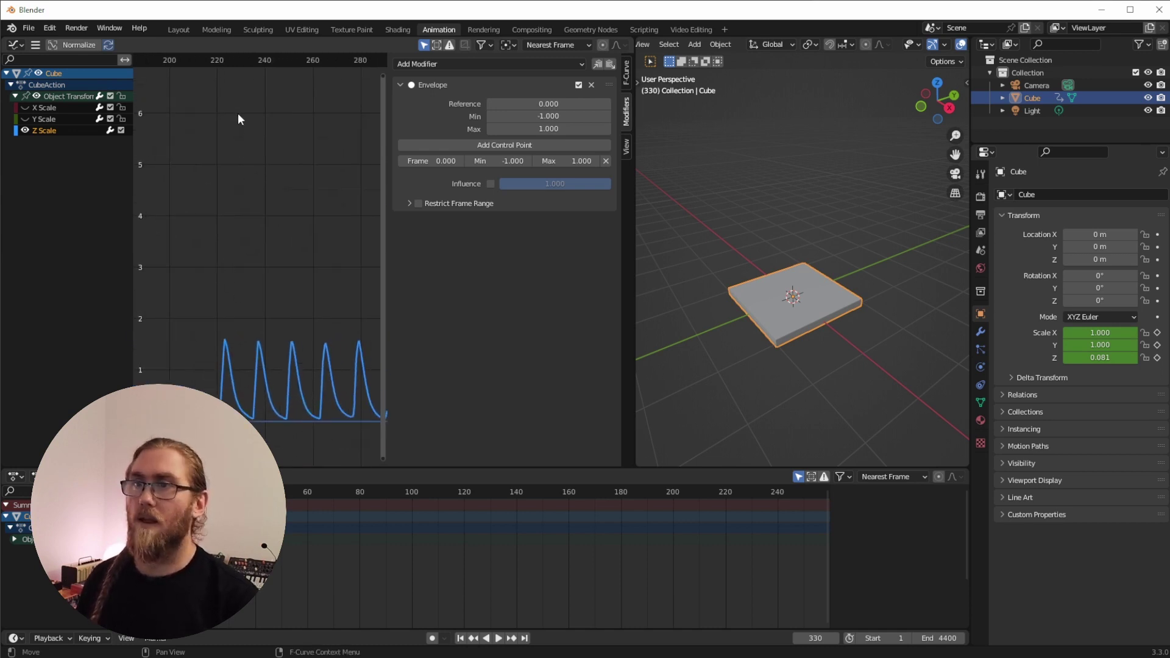
left_click(506, 164)
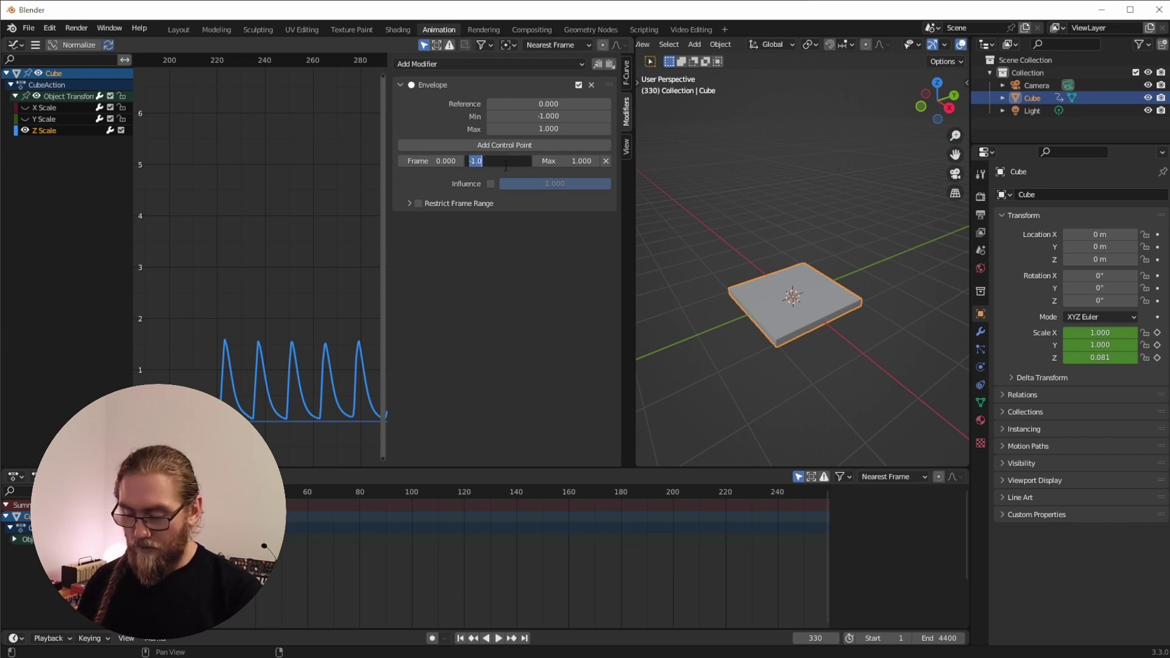
type("-4")
key("Tab")
type("5")
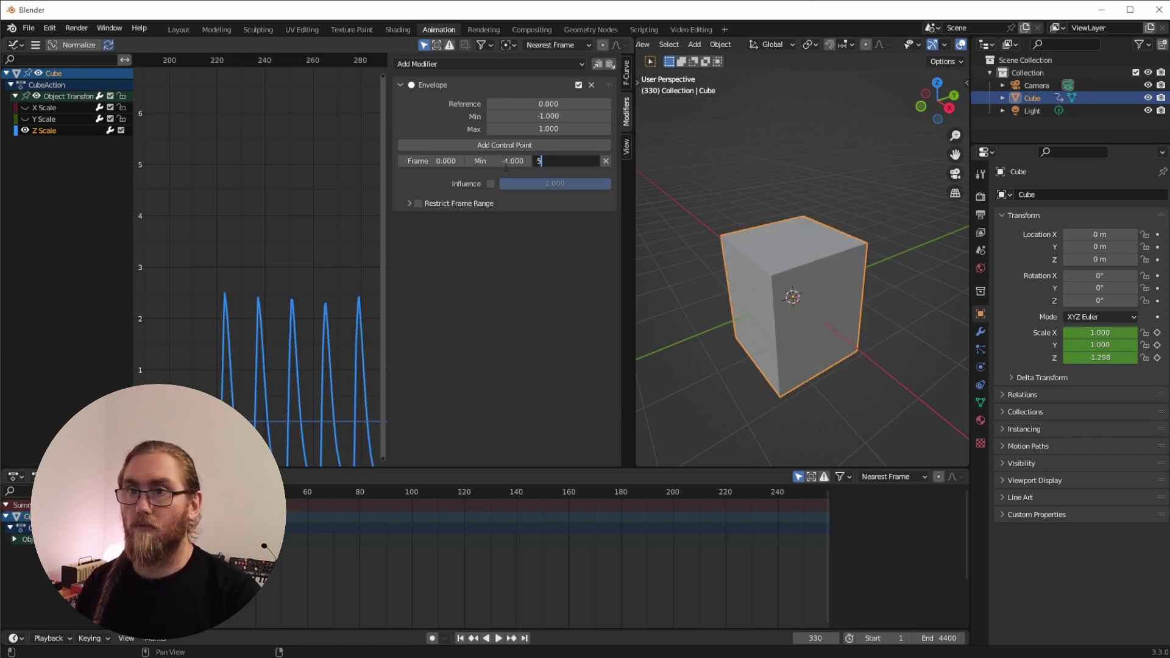
key("BackSpace")
type("4")
key("Return")
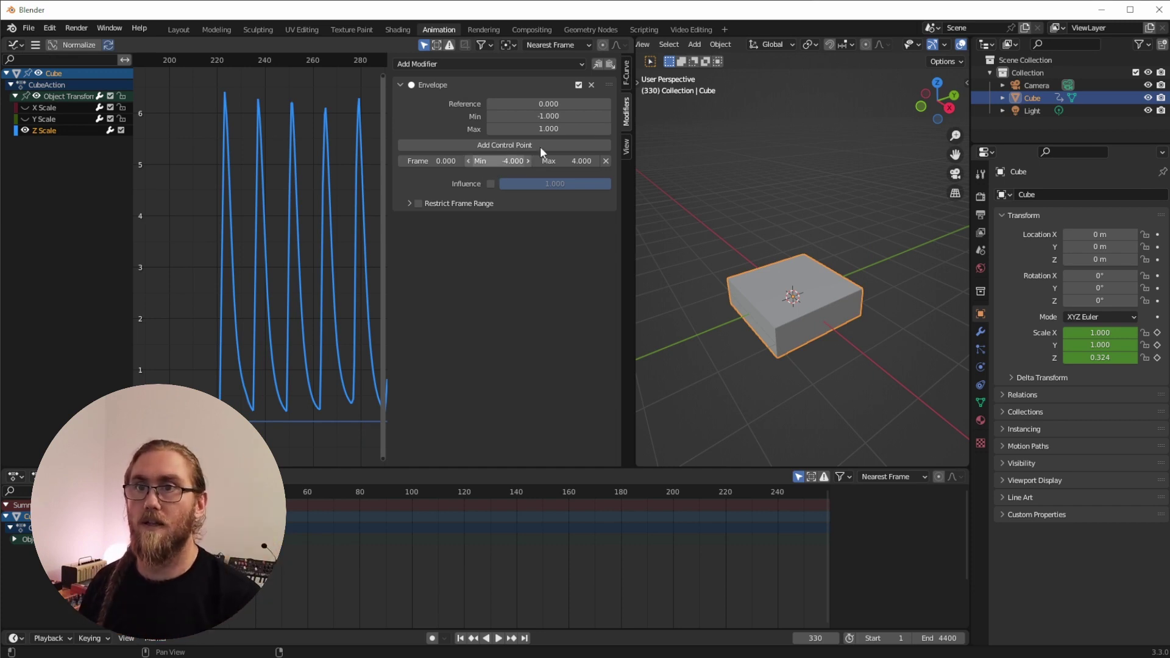
Step: Play the amplified animation from just before the first beat to frame 288 and examine the Z Scale curve's peaks
scroll(773, 315, "down", 5)
left_click(211, 59)
key("space")
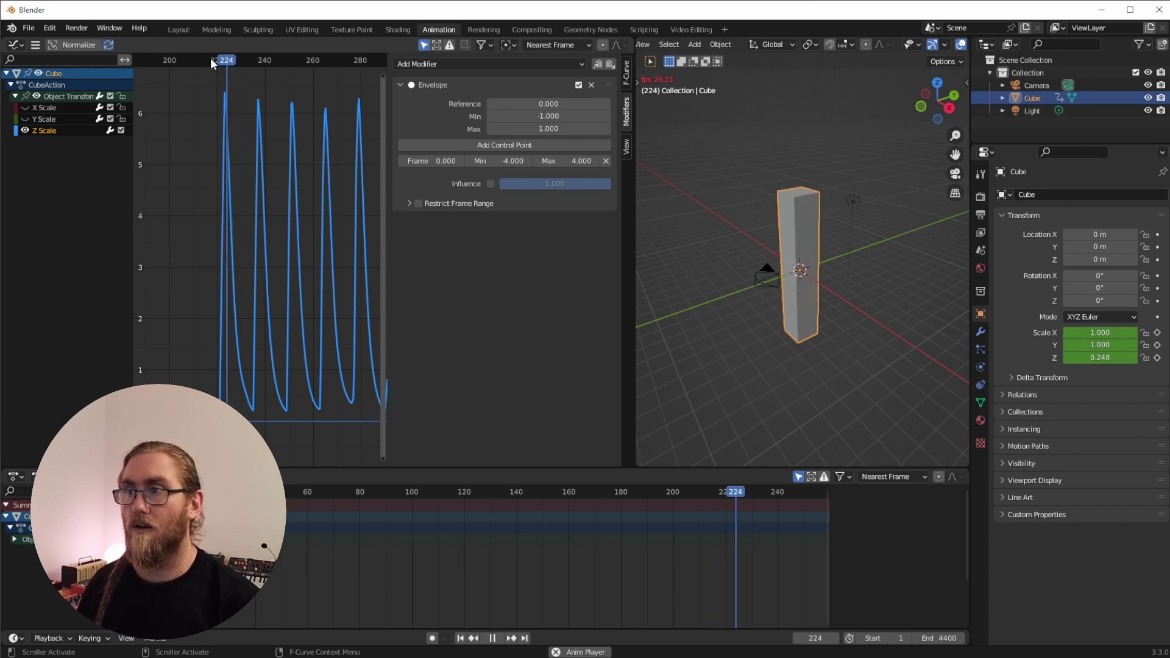
key("space")
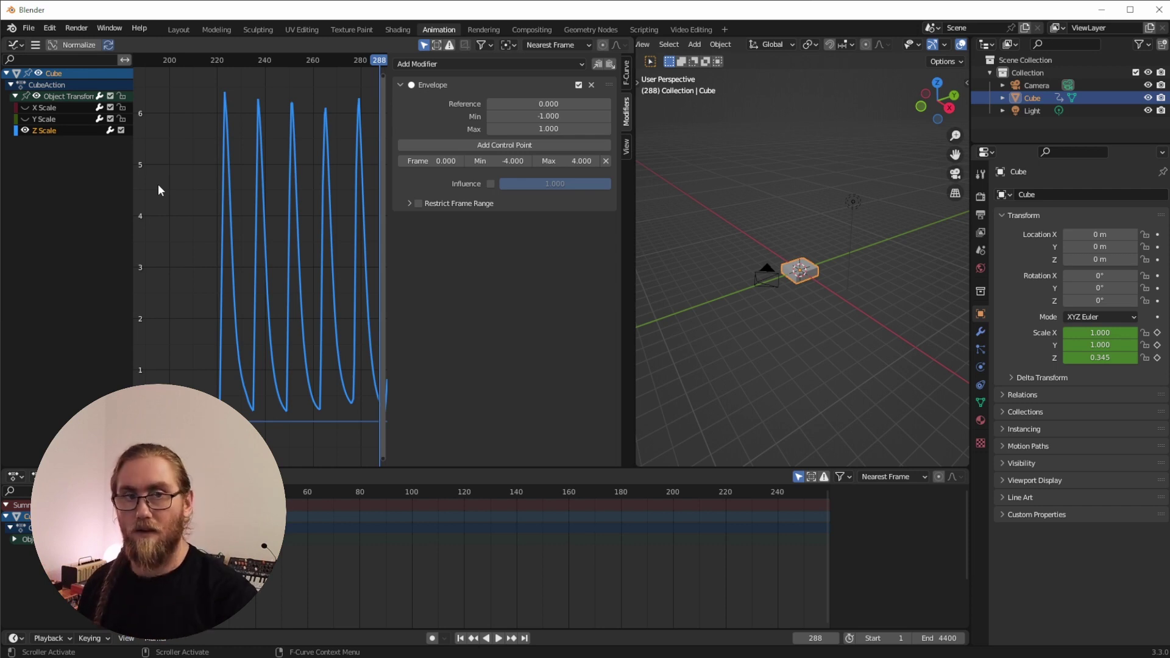
scroll(182, 195, "down", 12)
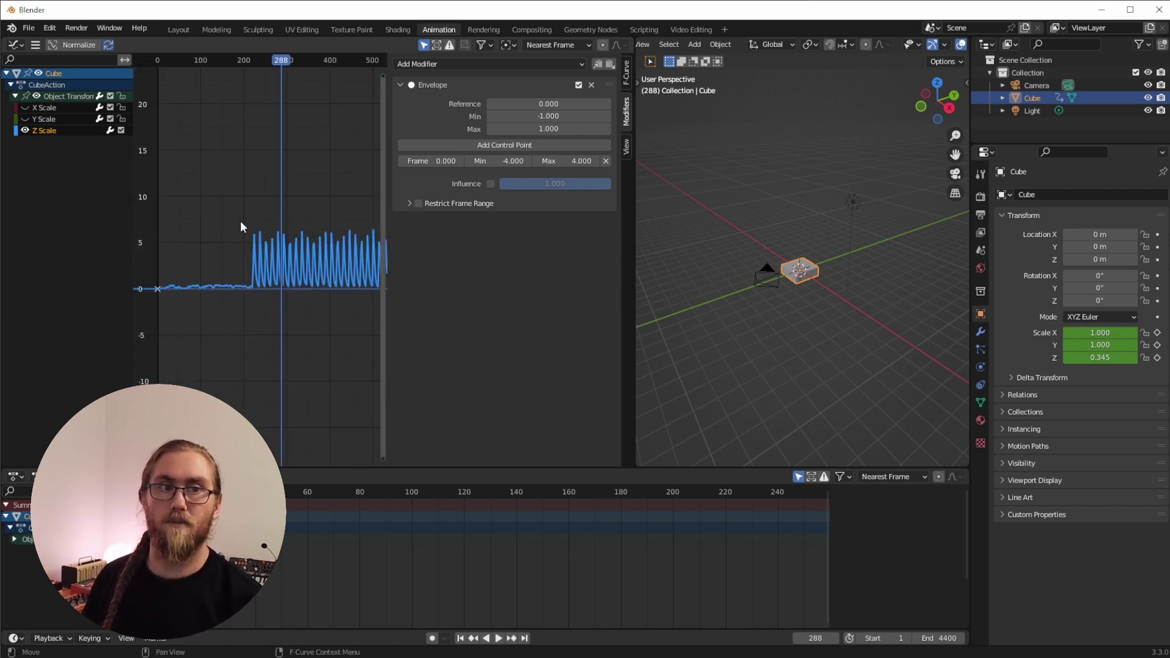
scroll(292, 247, "up", 8)
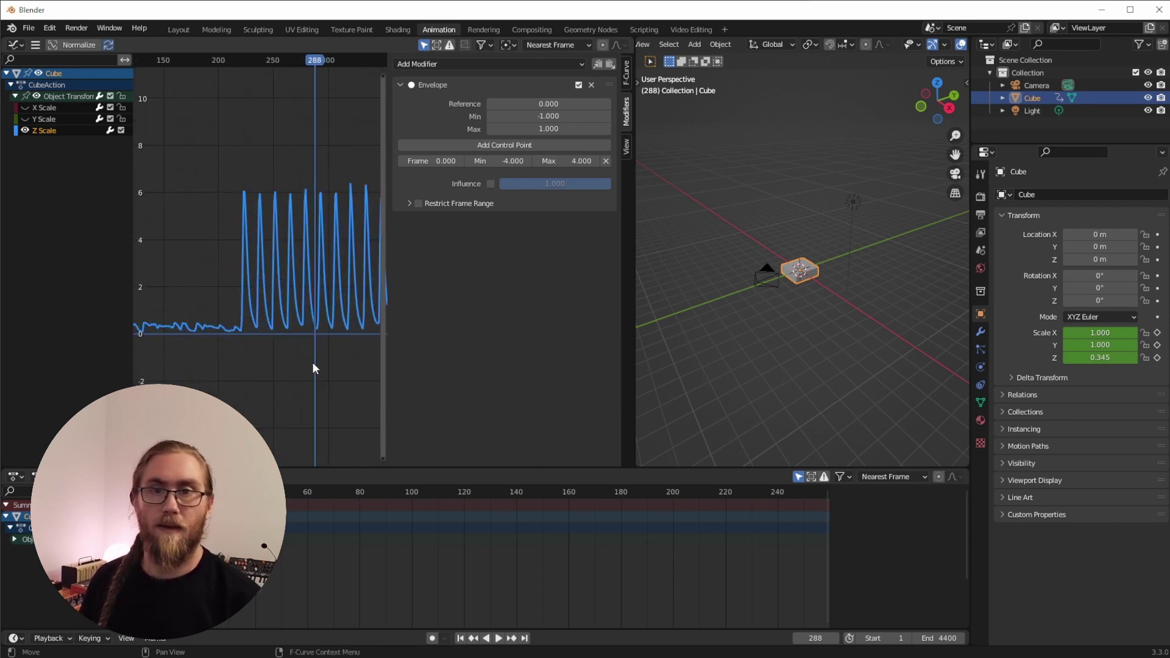
Step: Add Envelope control points at frames 220 and 219, just before the first beat on the Z Scale curve
middle_click_drag(214, 334, 302, 358, "shift")
scroll(301, 358, "up", 2)
scroll(286, 354, "down", 5, "ctrl")
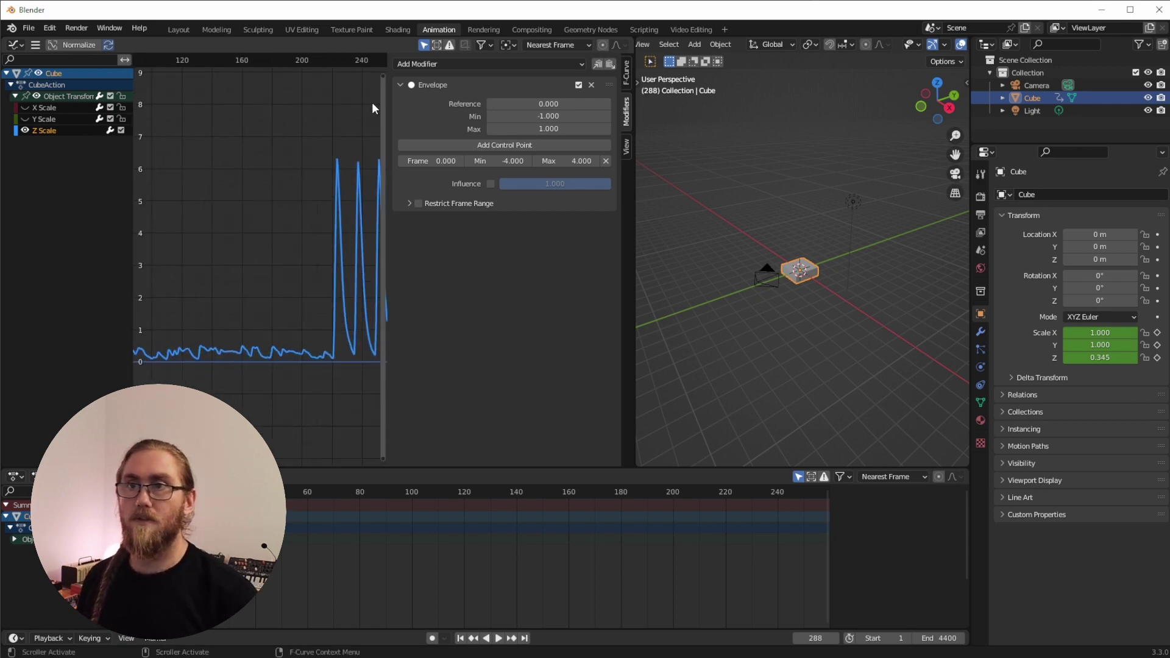
middle_click_drag(330, 120, 271, 163, "shift")
left_click(247, 62)
left_click_drag(247, 63, 254, 65)
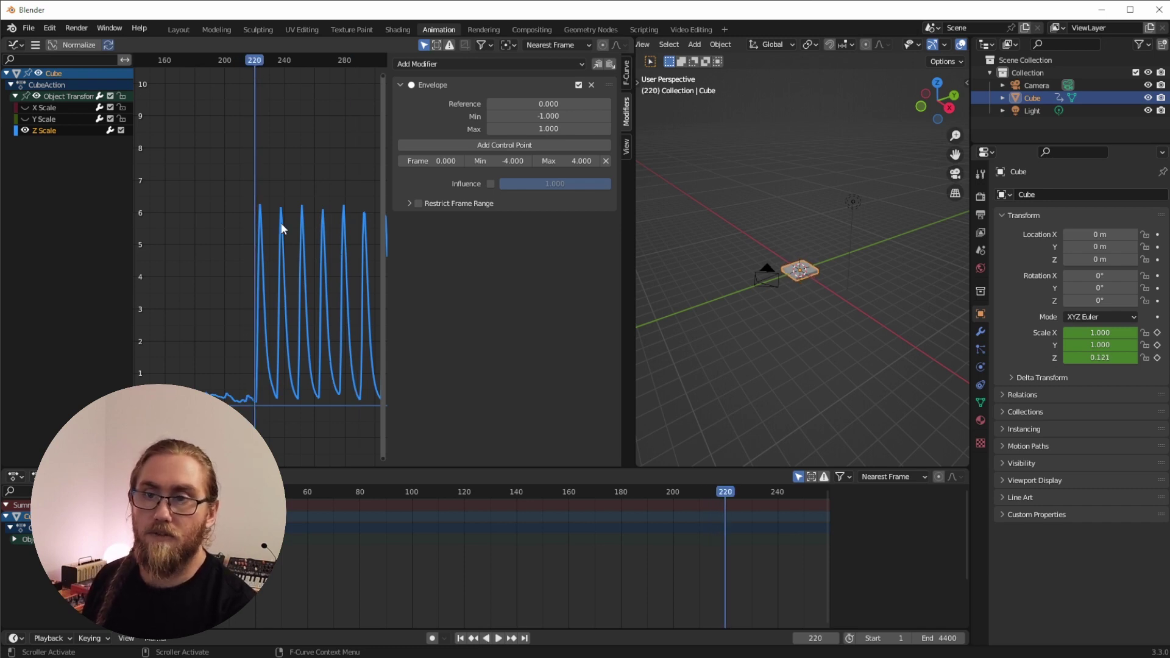
left_click(504, 145)
left_click_drag(257, 61, 254, 61)
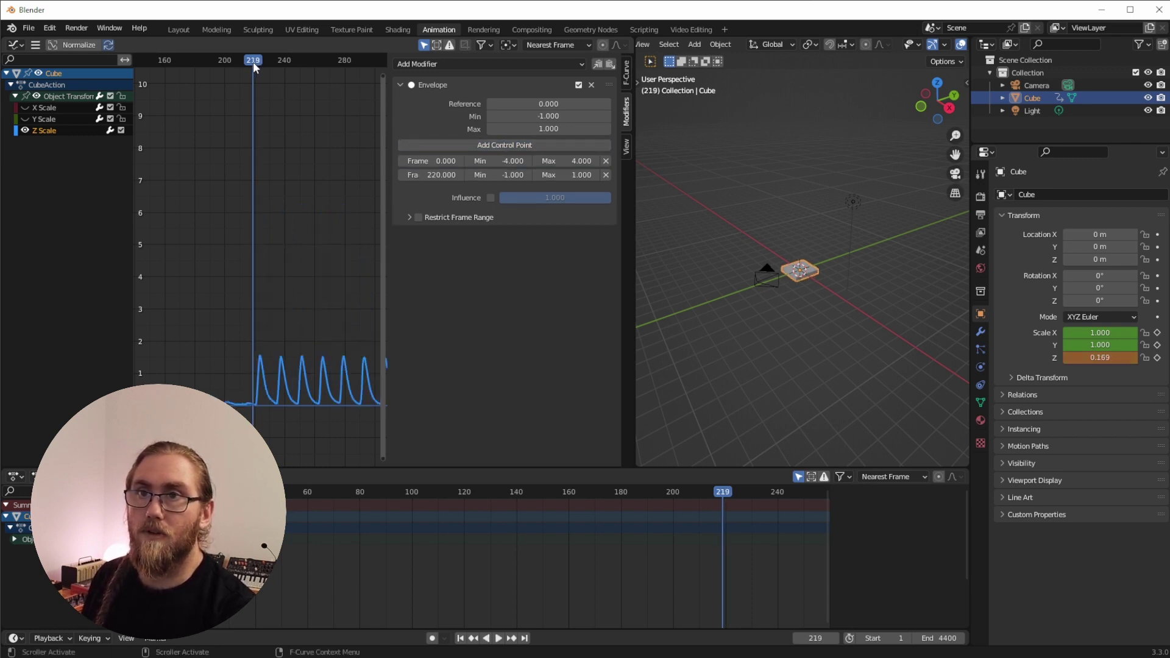
left_click(506, 145)
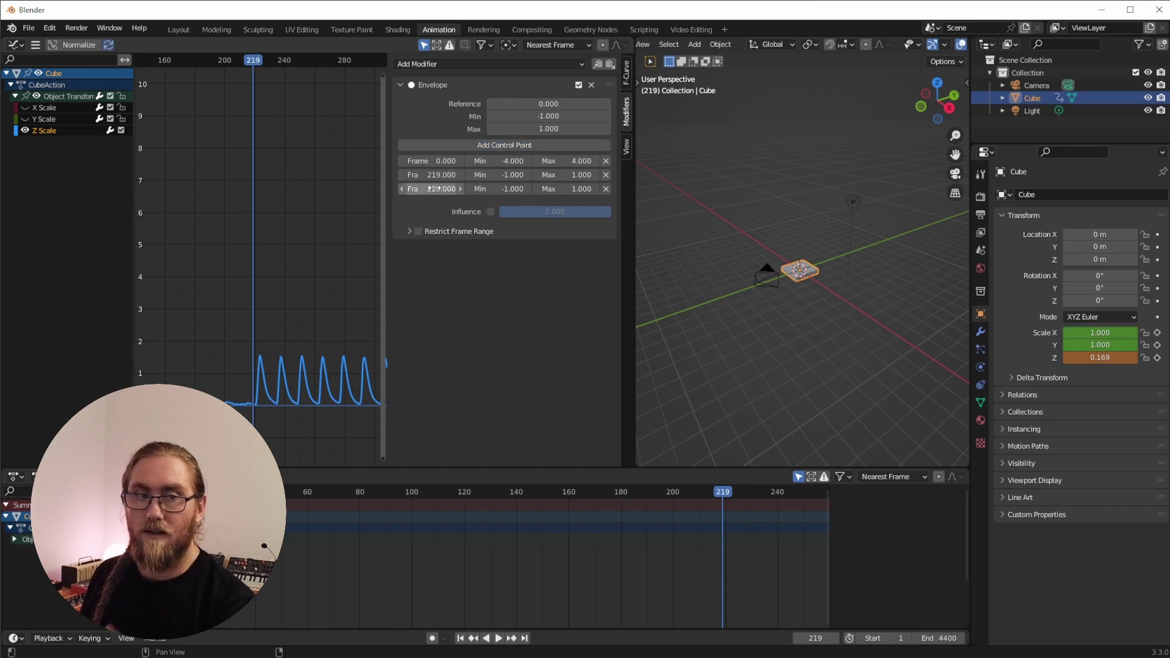
Step: Set the minimum and maximum of the Envelope control points at frames 0 and 219 to 0
left_click(498, 161)
type("0")
key("Tab")
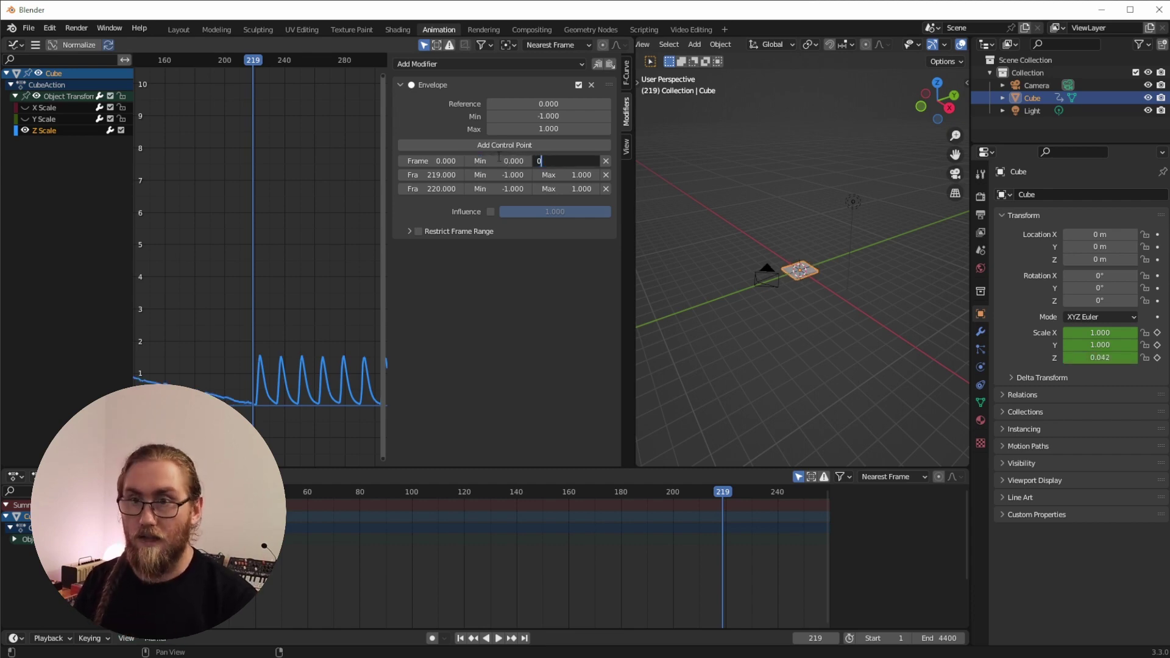
key("Tab")
key("Tab")
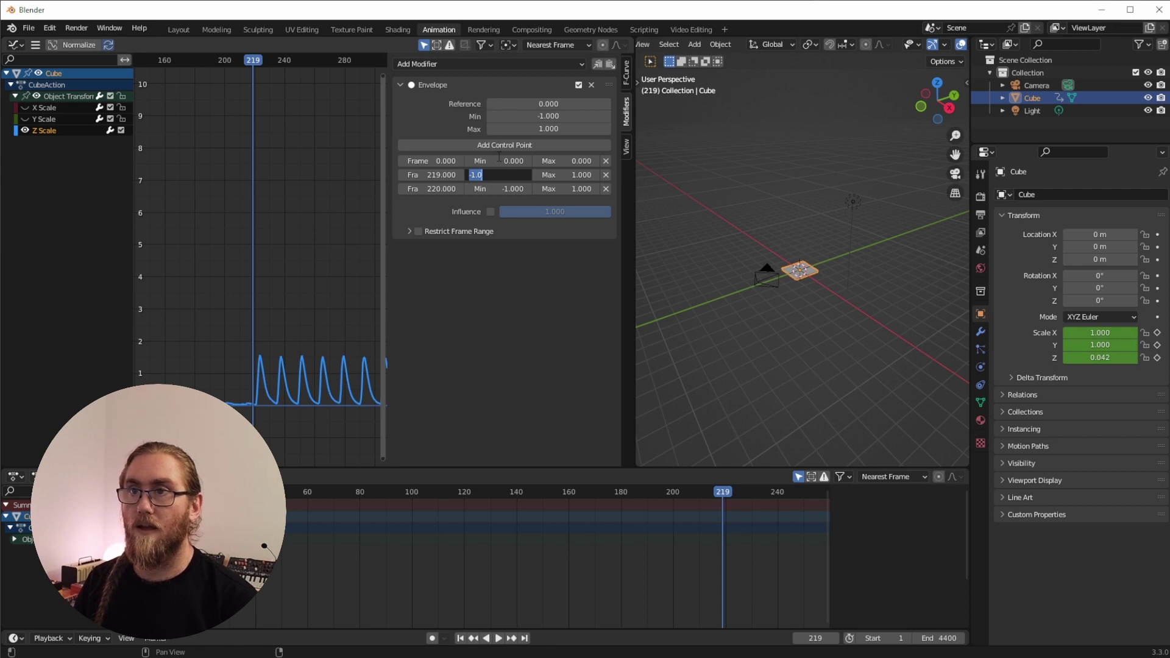
type("0")
key("Tab")
type("0")
key("Tab")
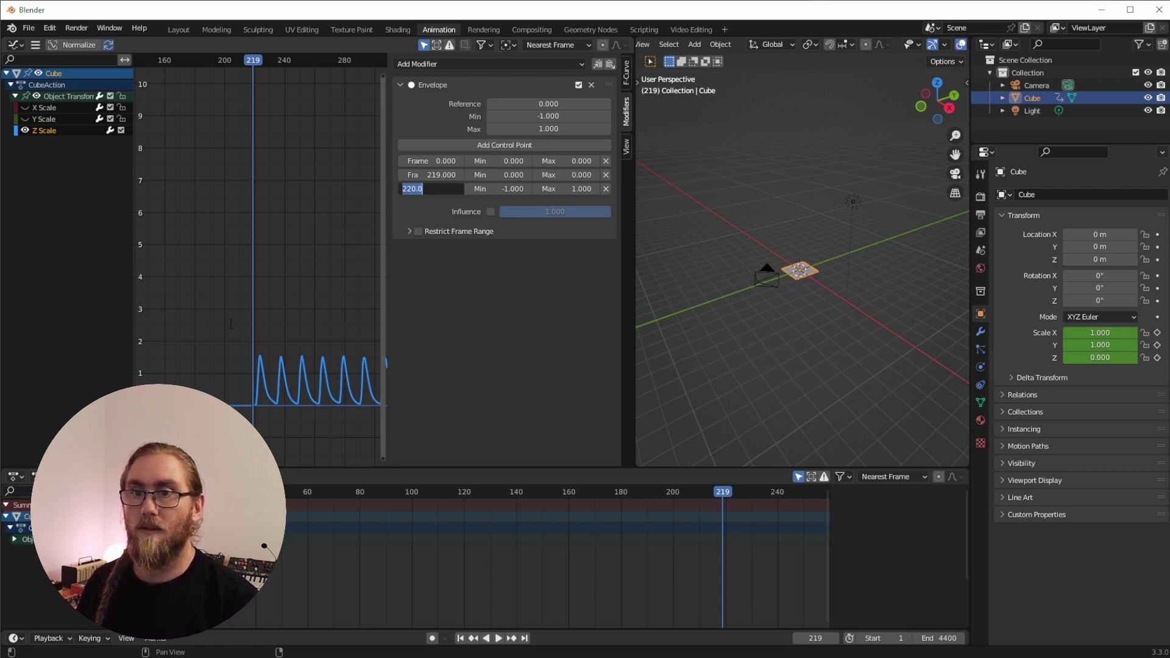
key("Return")
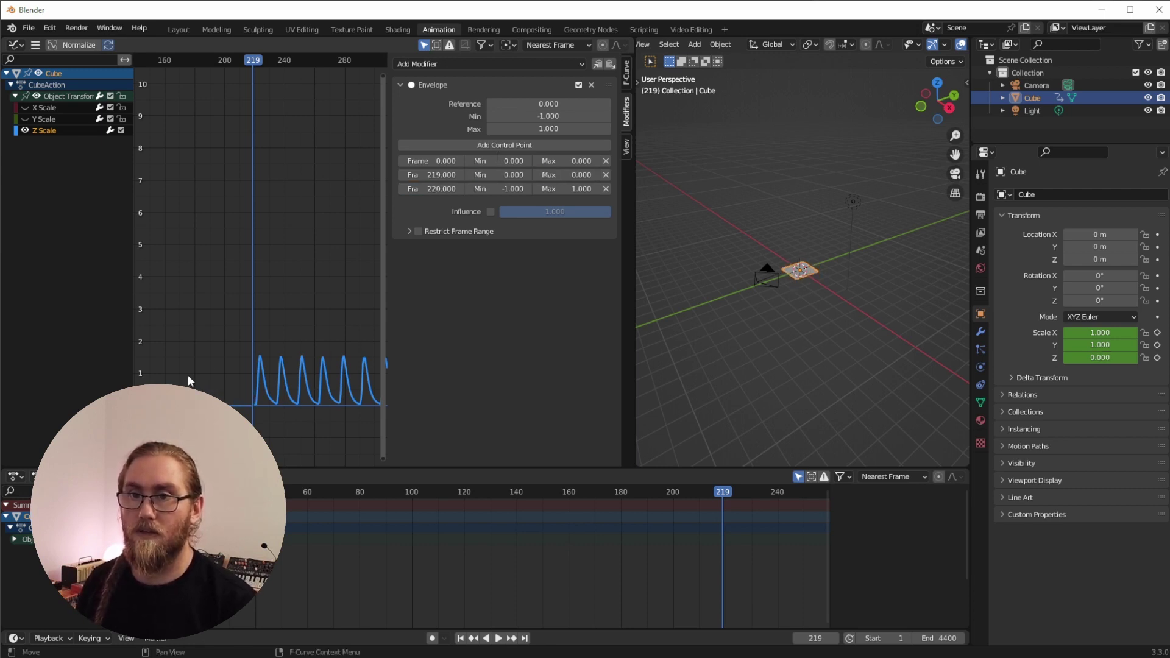
Step: Play the animation from frame 160 to frame 261 and watch the cube as the beat starts
left_click(165, 58)
scroll(785, 272, "up", 5)
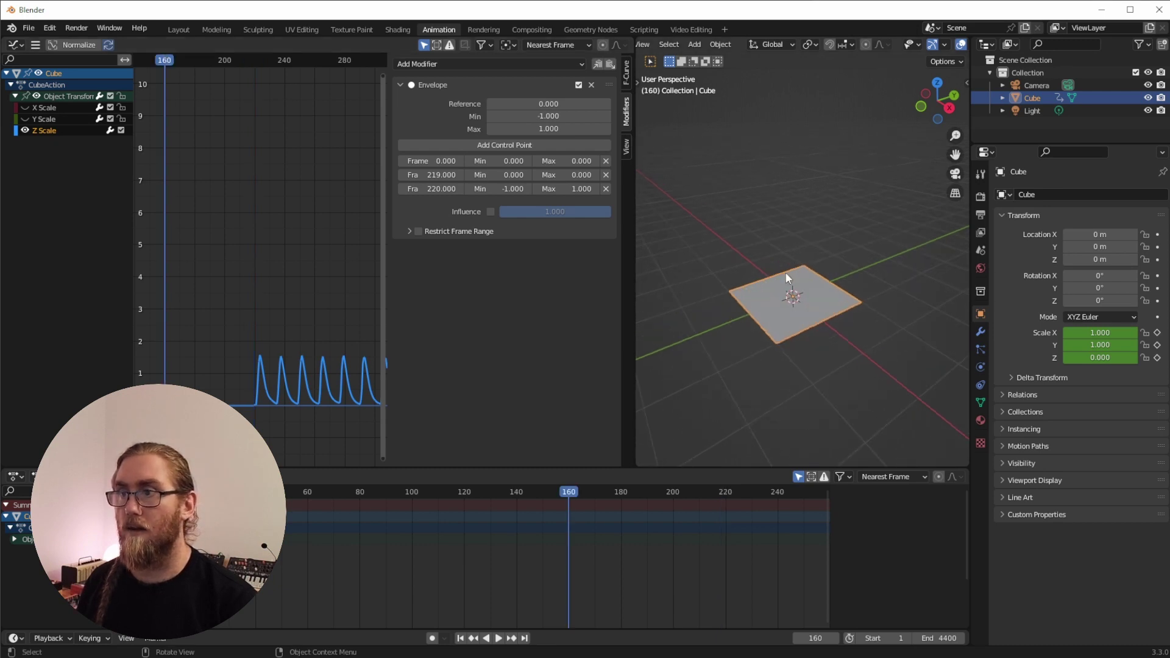
key("space")
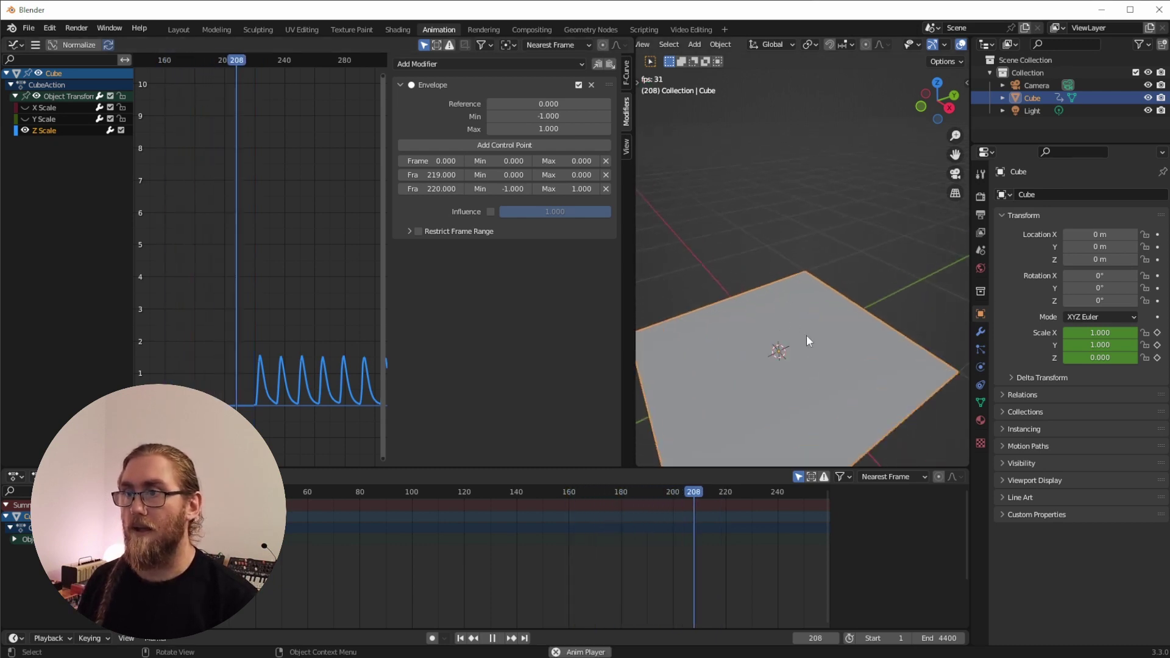
scroll(806, 334, "down", 5)
key("space")
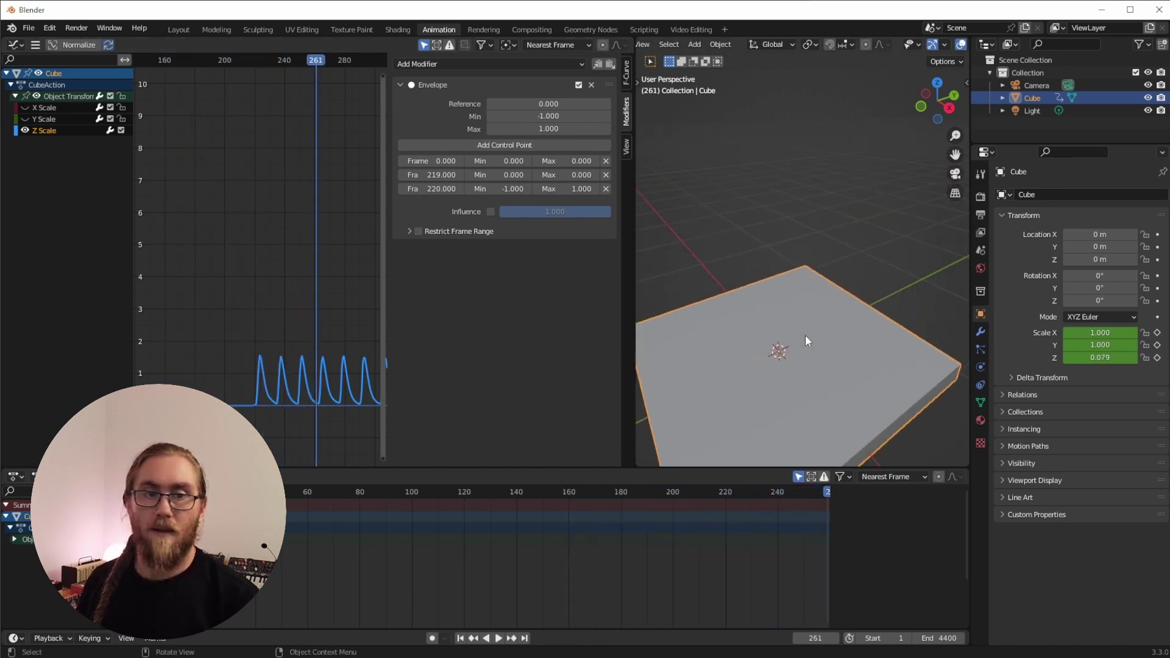
Step: Add Envelope control points at frames 1155 and 1151, in the quiet gap of the Z Scale curve
scroll(162, 363, "down", 8)
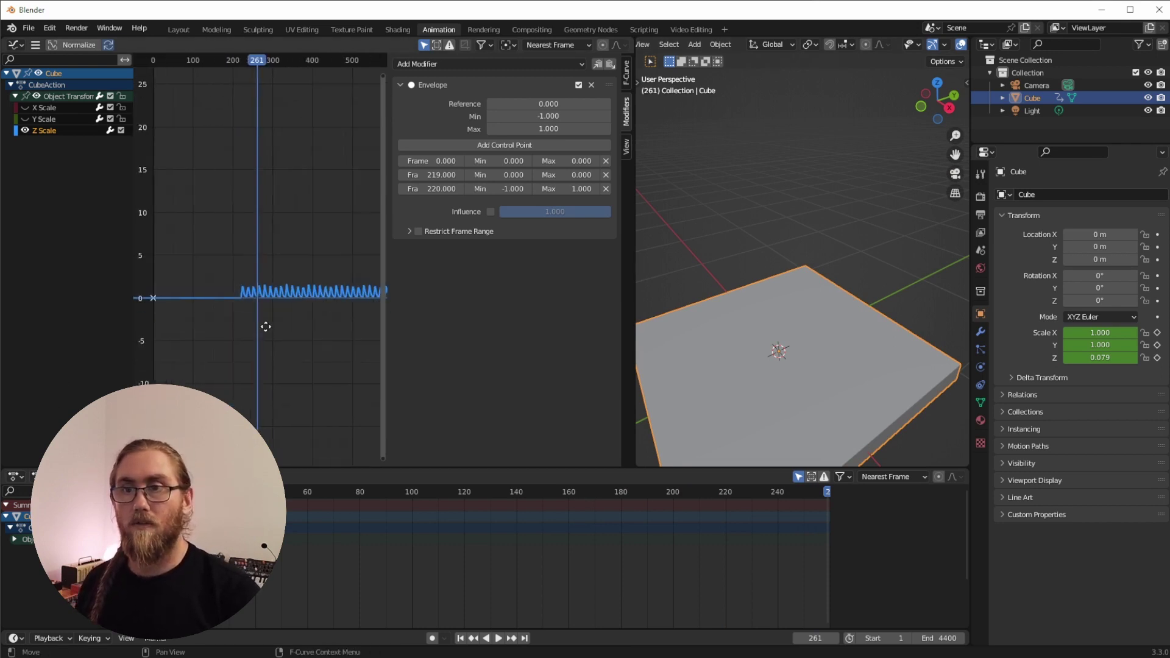
scroll(178, 359, "down", 5, "ctrl")
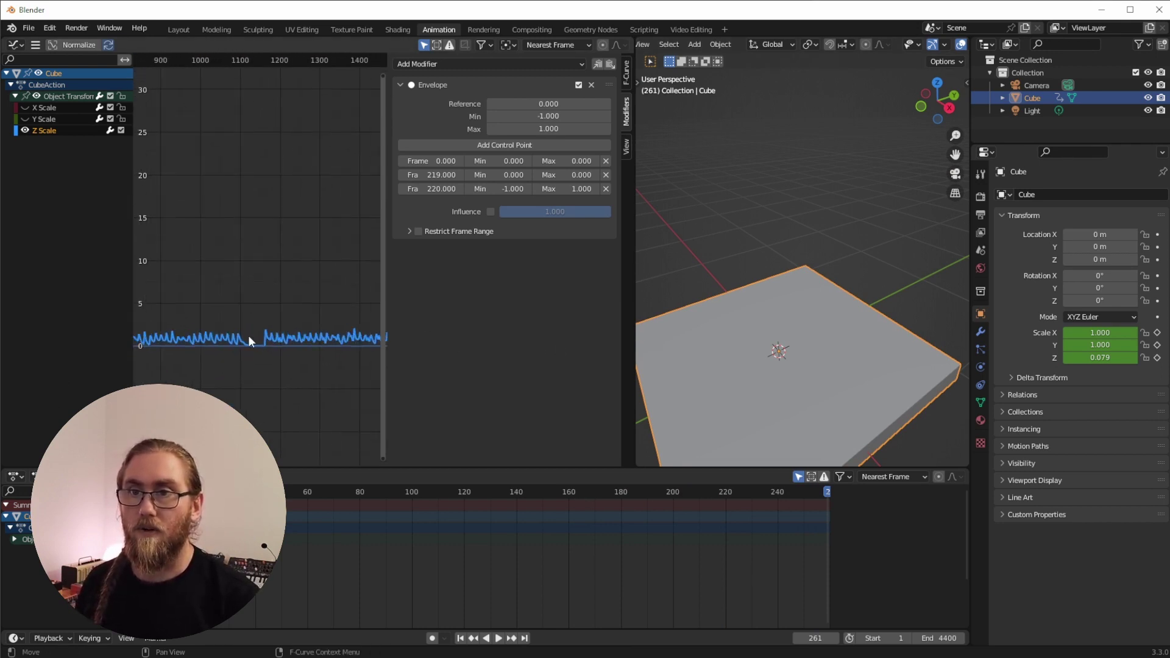
left_click(262, 59)
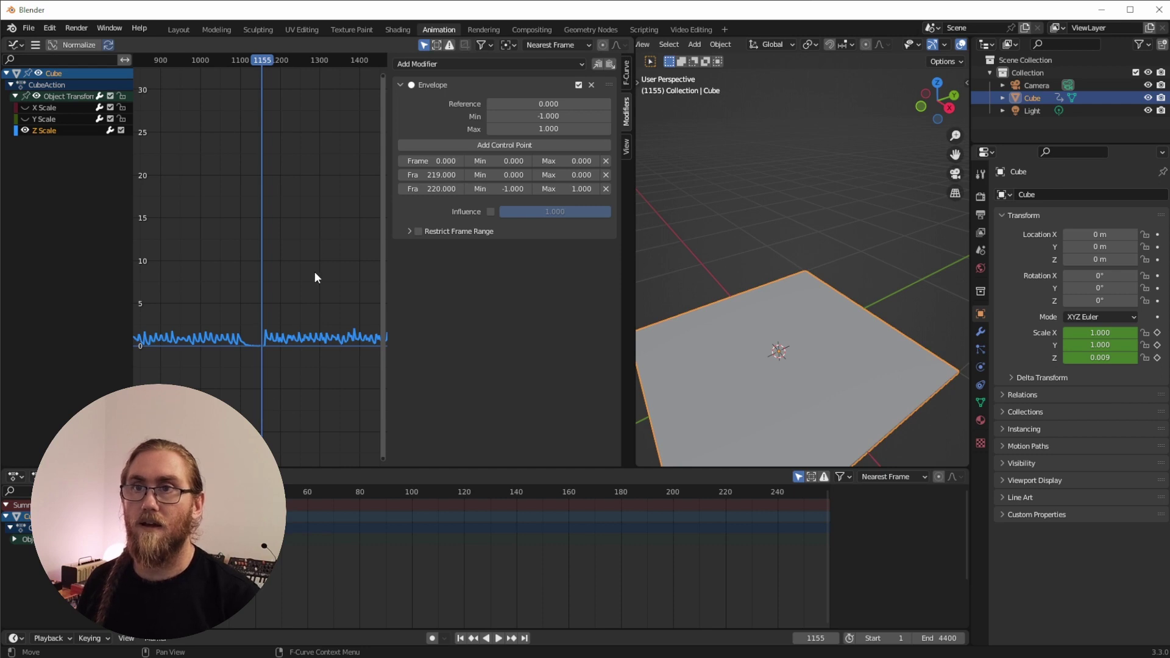
left_click(523, 144)
left_click_drag(263, 63, 261, 62)
left_click(539, 144)
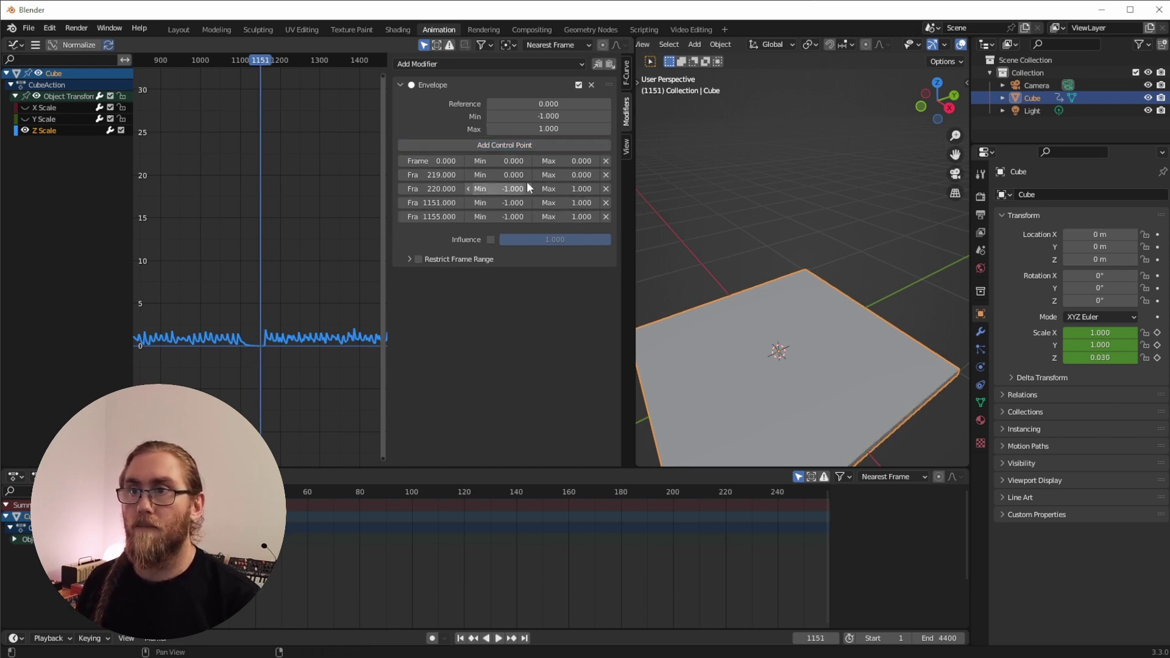
Step: Try a maximum of -1 on the control point at frame 1155, restore it to 1, and look over the rest of the curve
key("minus")
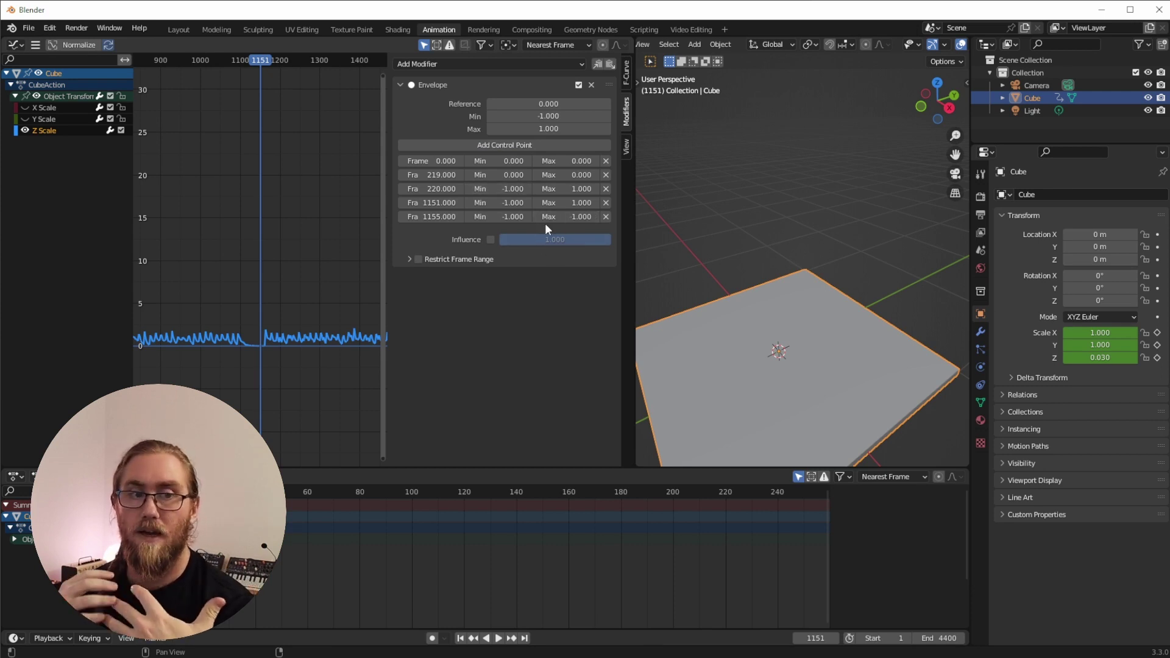
key("minus")
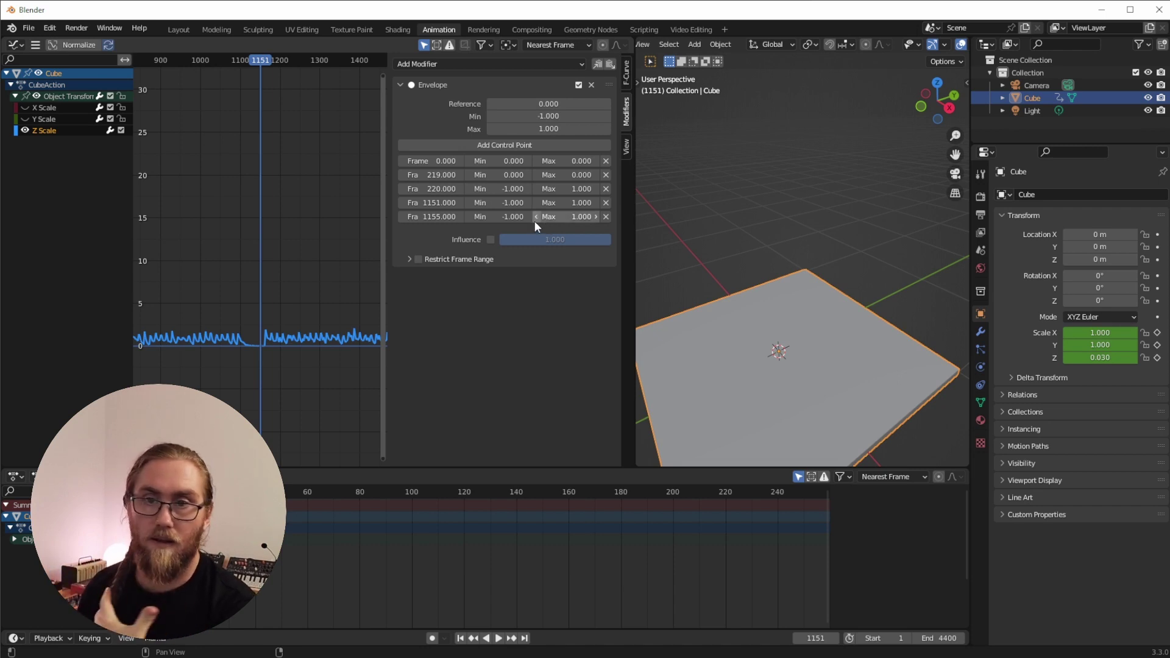
scroll(337, 322, "down", 2)
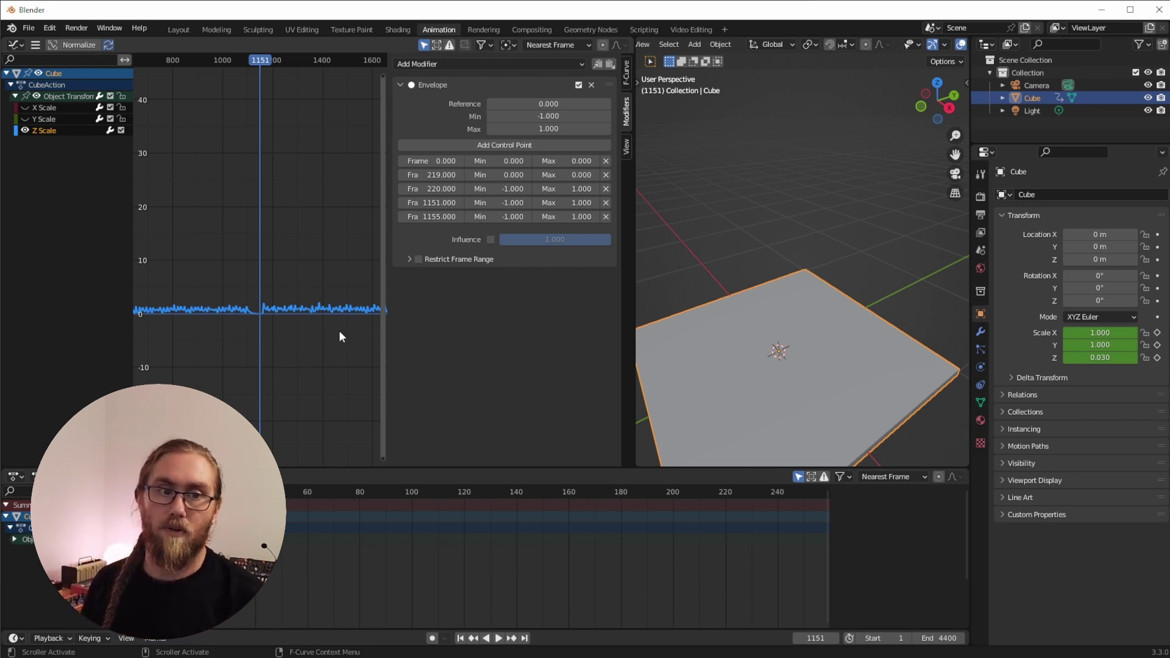
scroll(226, 338, "down", 4)
scroll(229, 330, "down", 1)
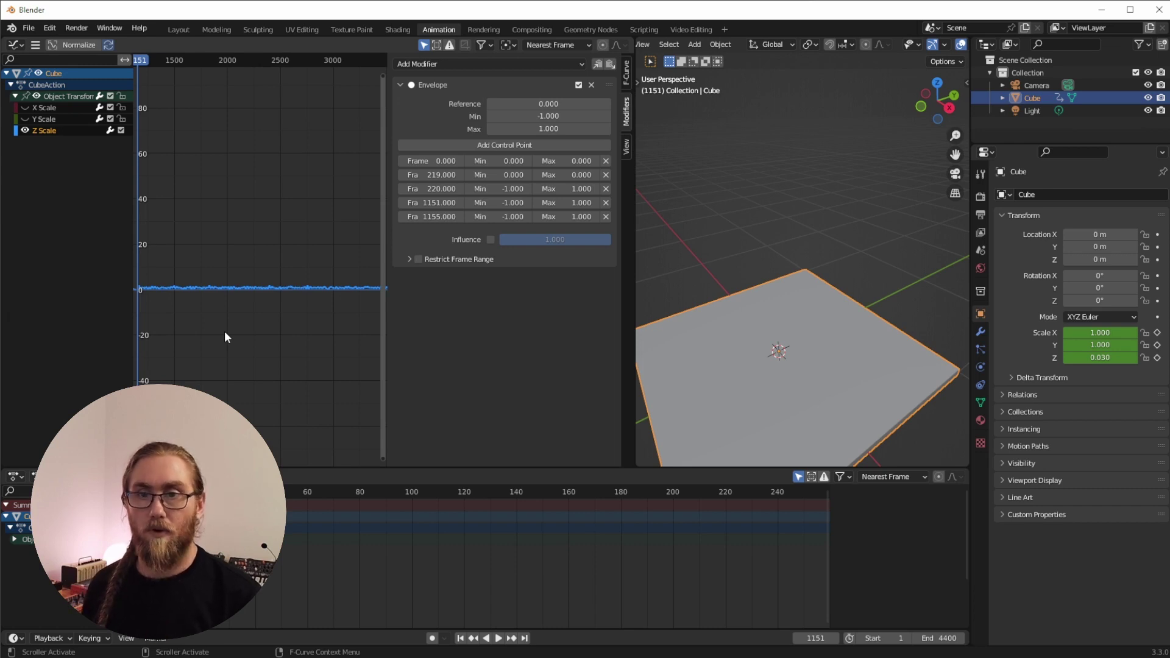
scroll(253, 264, "down", 1)
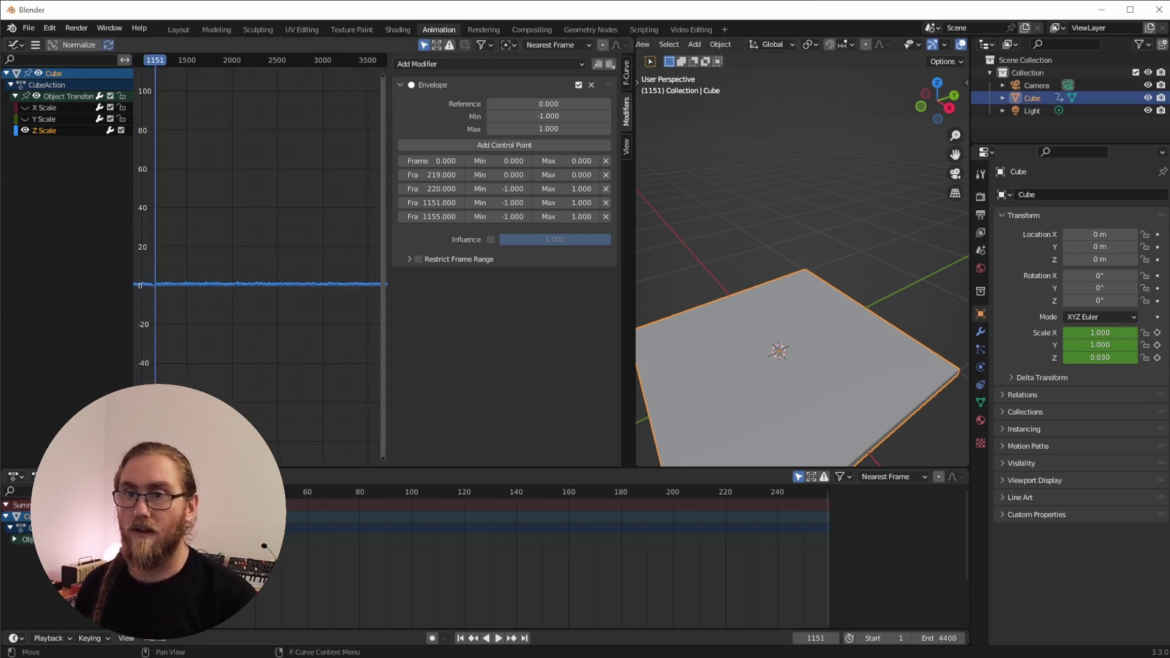
Step: Return the playhead to frame 0
key("shift+Left")
key("space")
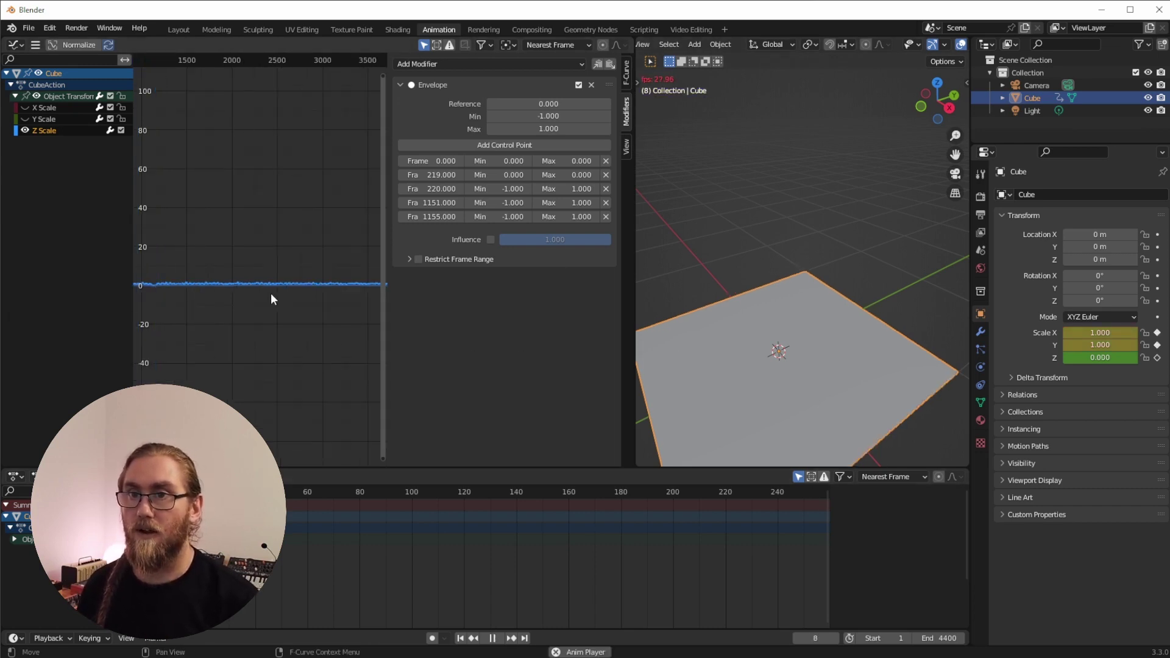
key("Escape")
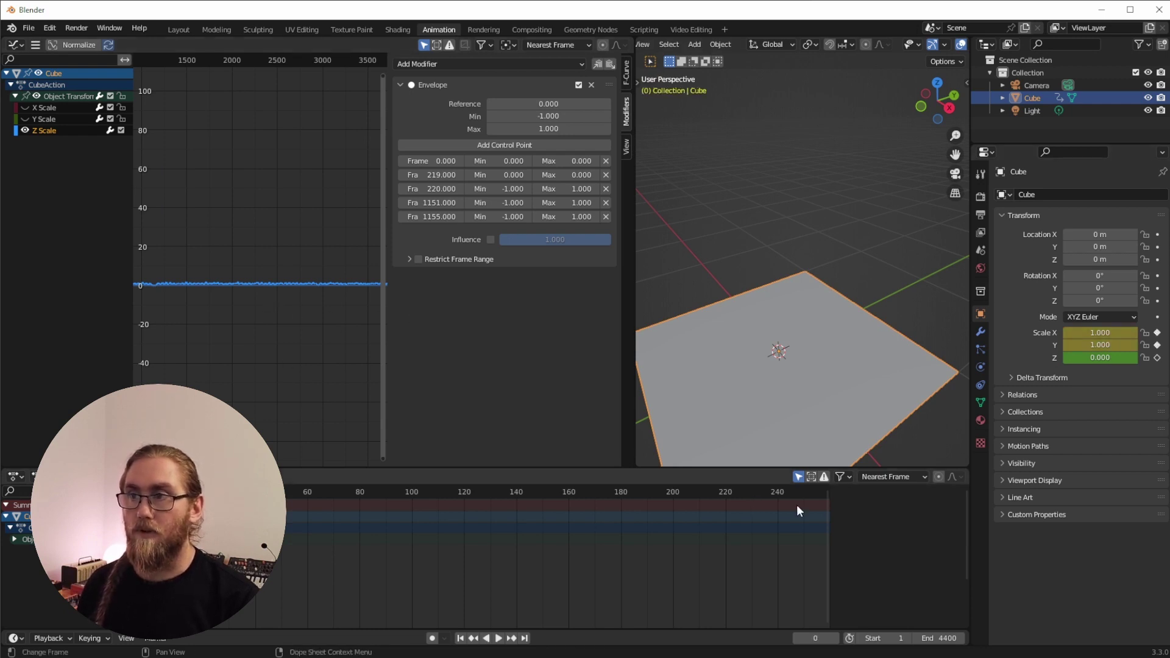
mouse_move(1089, 345)
left_mouse_down()
mouse_move(1116, 345)
mouse_move(1072, 345)
mouse_move(1088, 345)
left_mouse_up()
key("Escape")
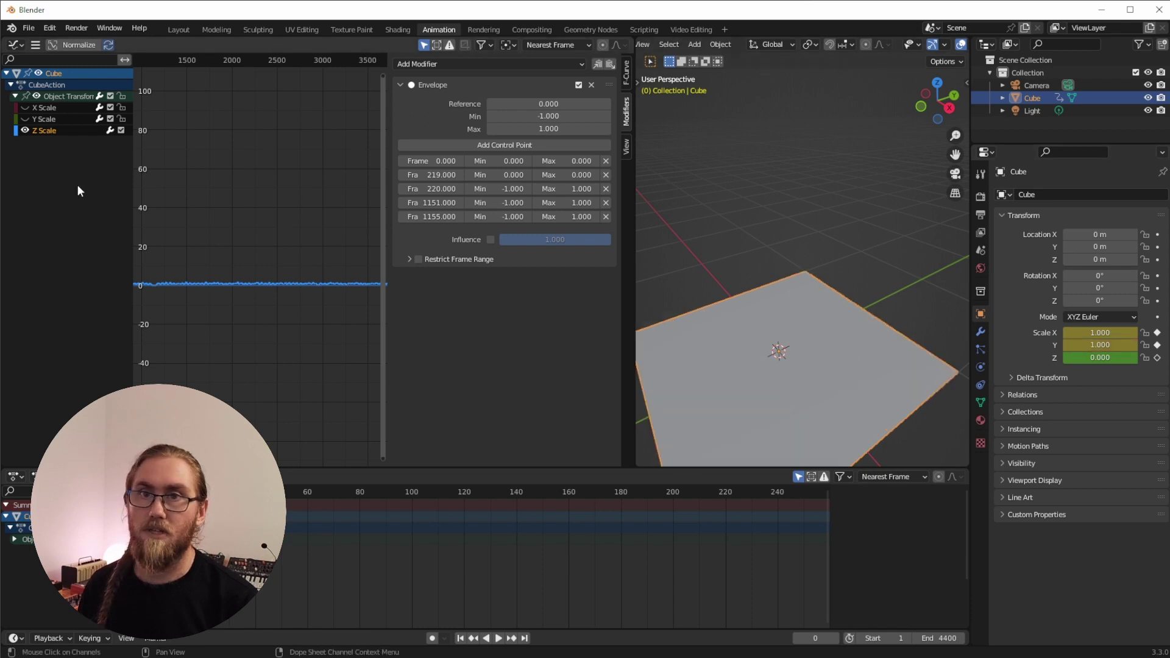
Step: Show the Y Scale channel, bake master.wav to it with a 40 to 80 frequency range, and play the animation to frame 46
left_click(43, 119)
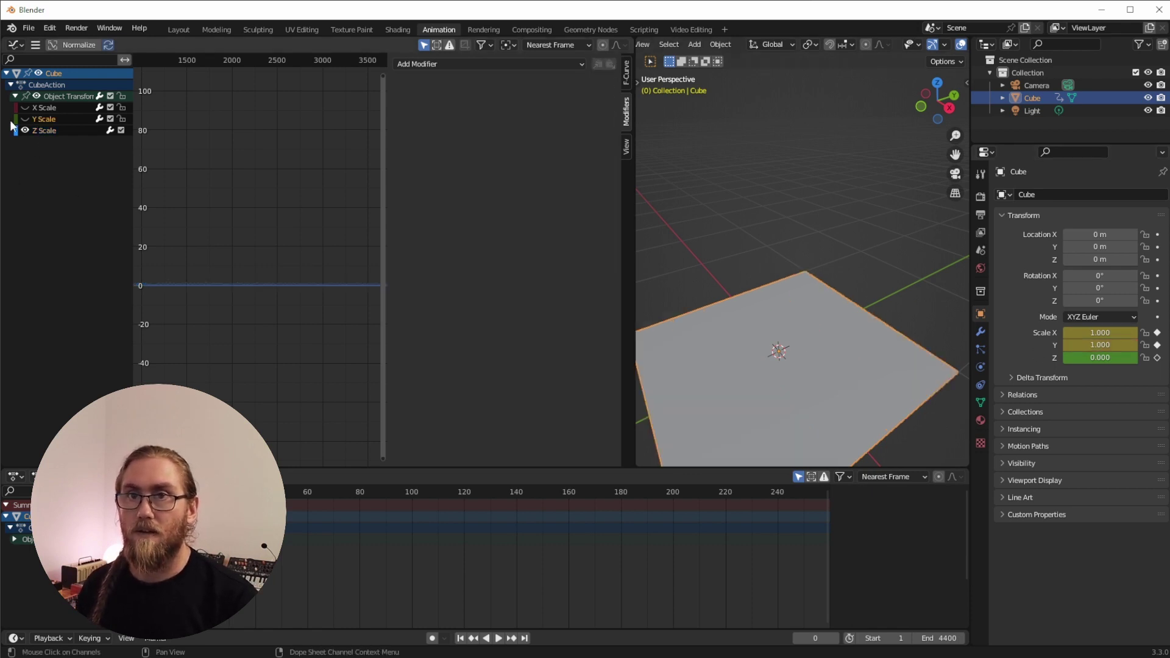
left_click(25, 119)
key("F3")
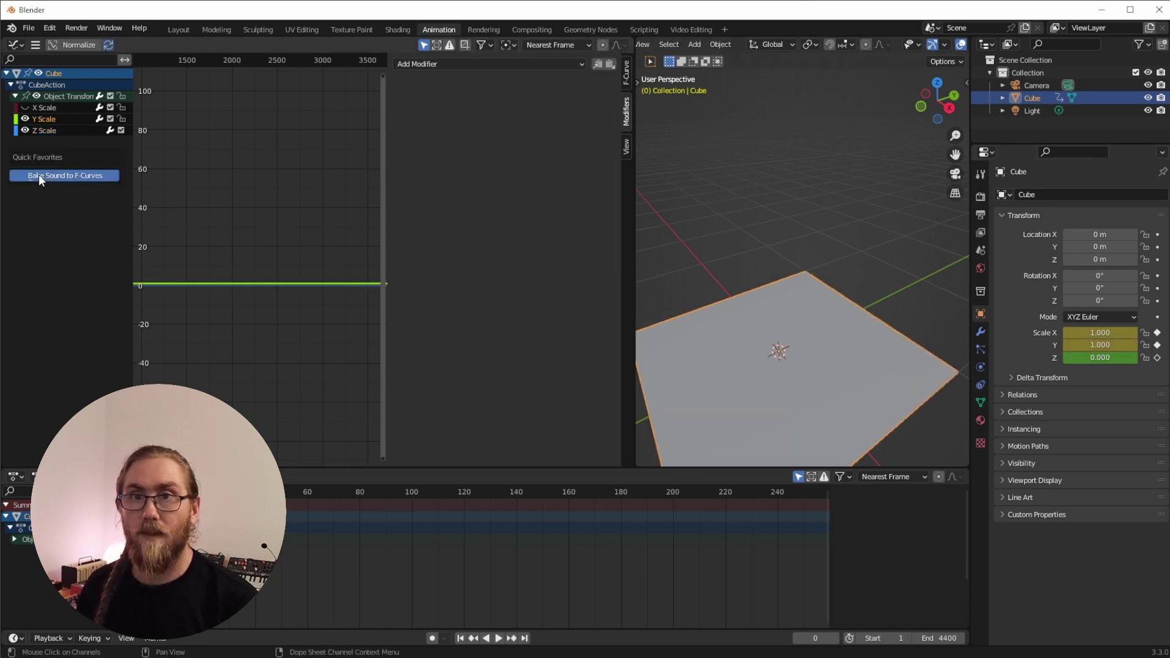
key("Return")
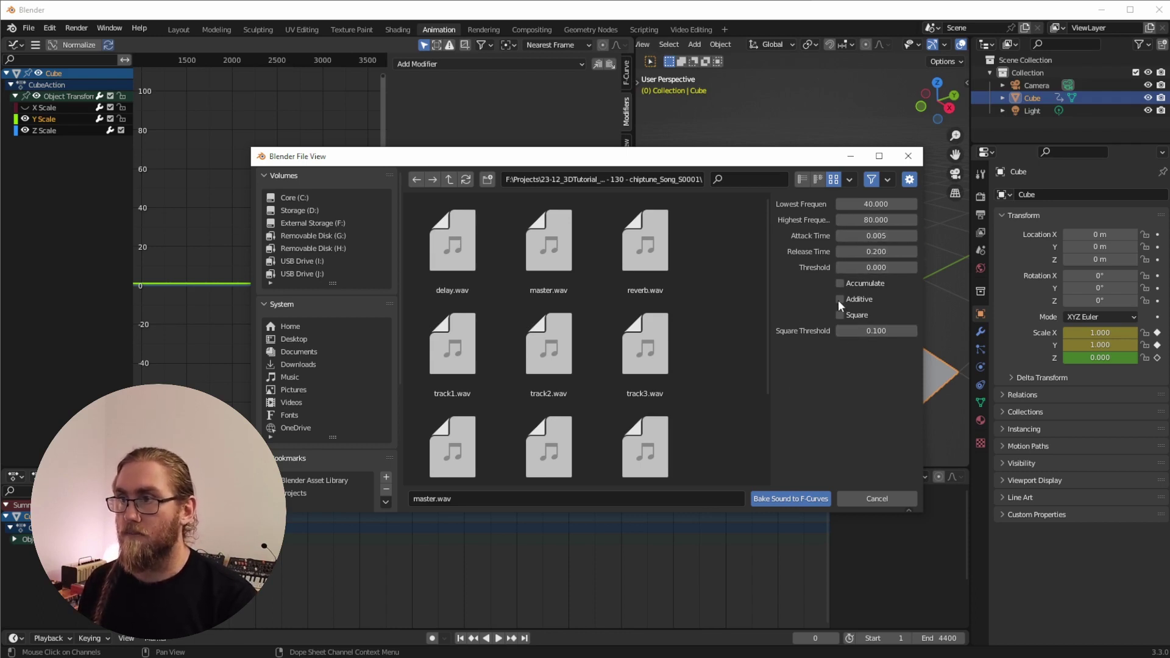
left_click(802, 499)
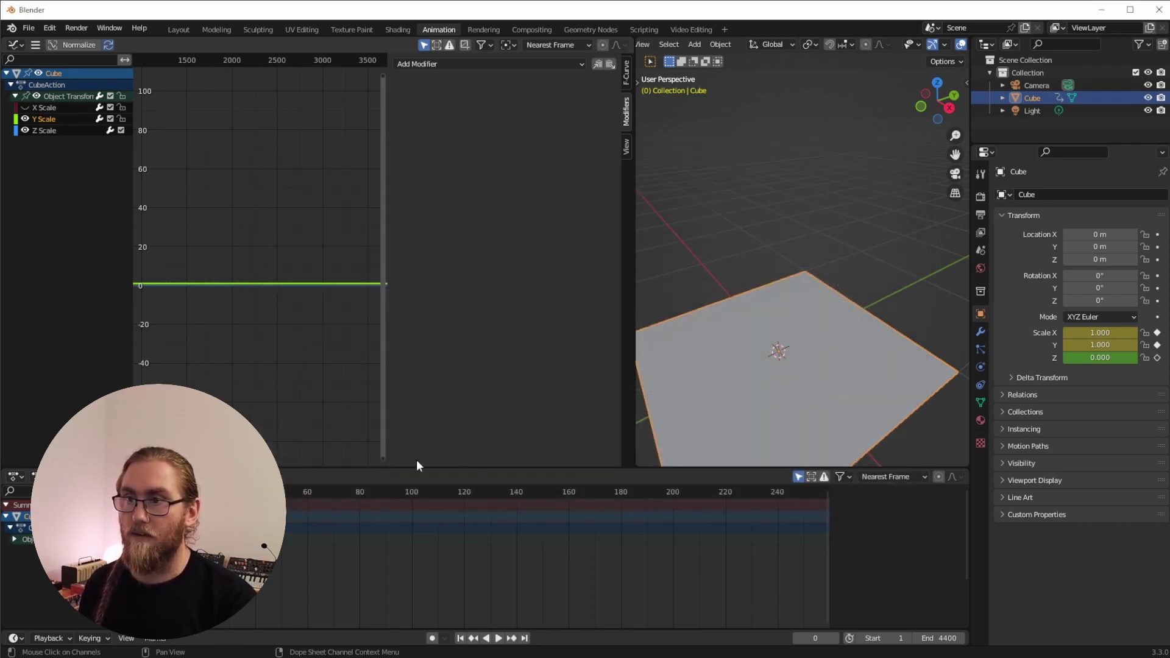
key("space")
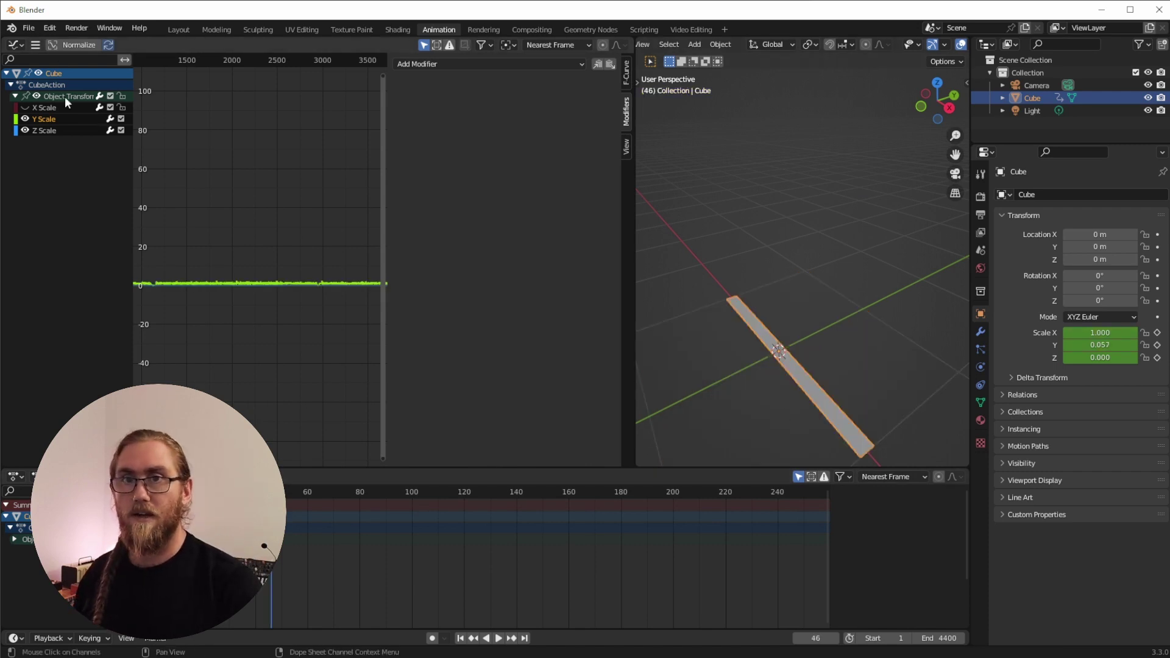
Step: Copy the Envelope modifier from the Z Scale channel and paste it onto the Y Scale channel
left_click(46, 130)
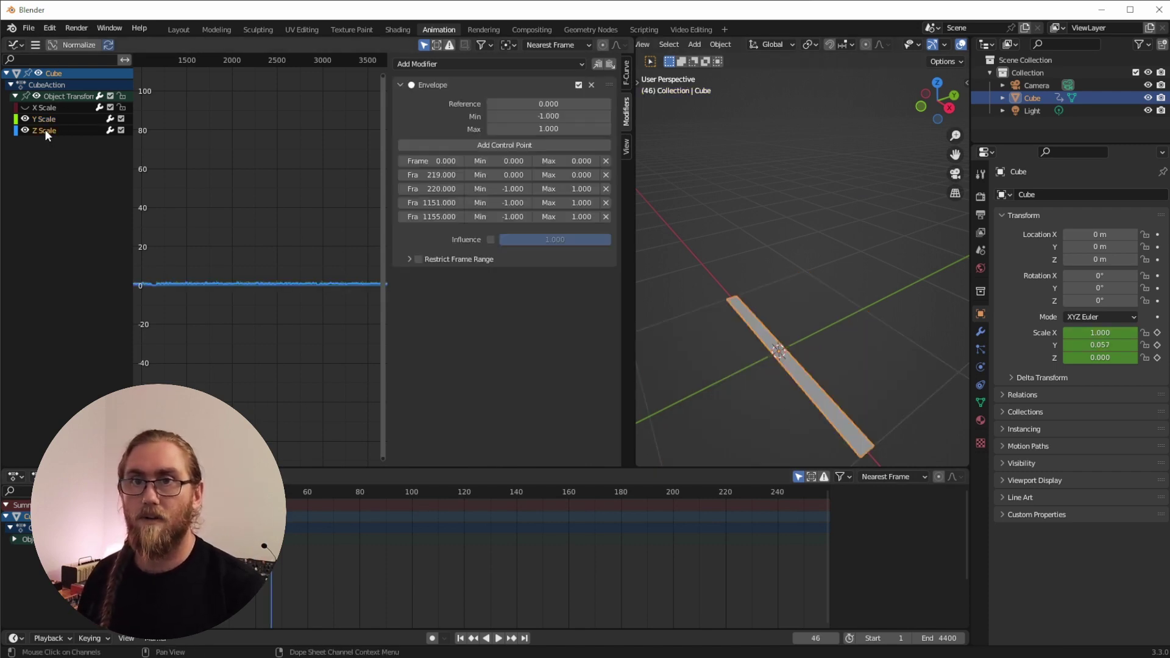
left_click(597, 66)
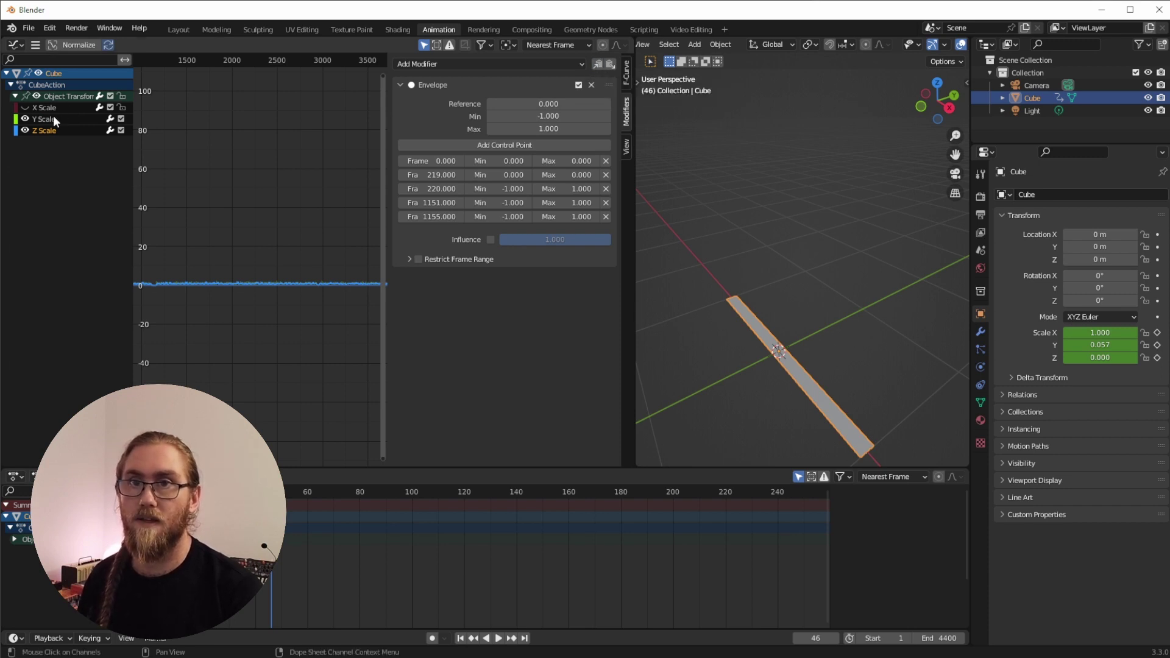
left_click(53, 119)
left_click(611, 63)
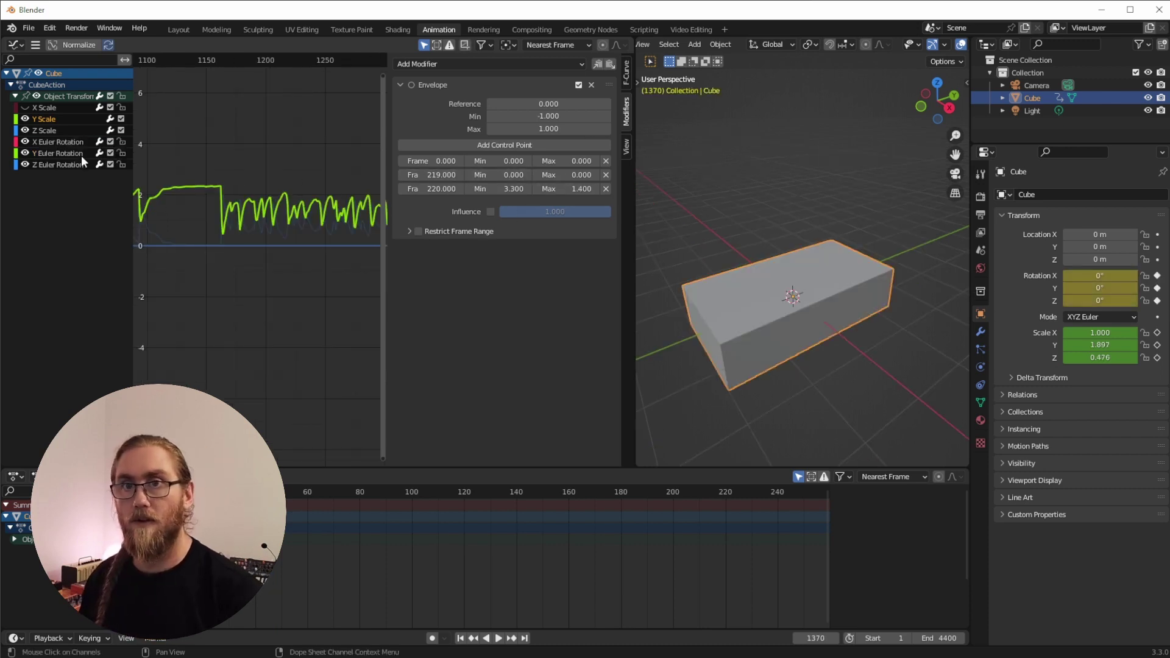
Step: Select the Z Scale channel and play the animation from frame 1370 to frame 1422 to check both scale curves
left_click(57, 129)
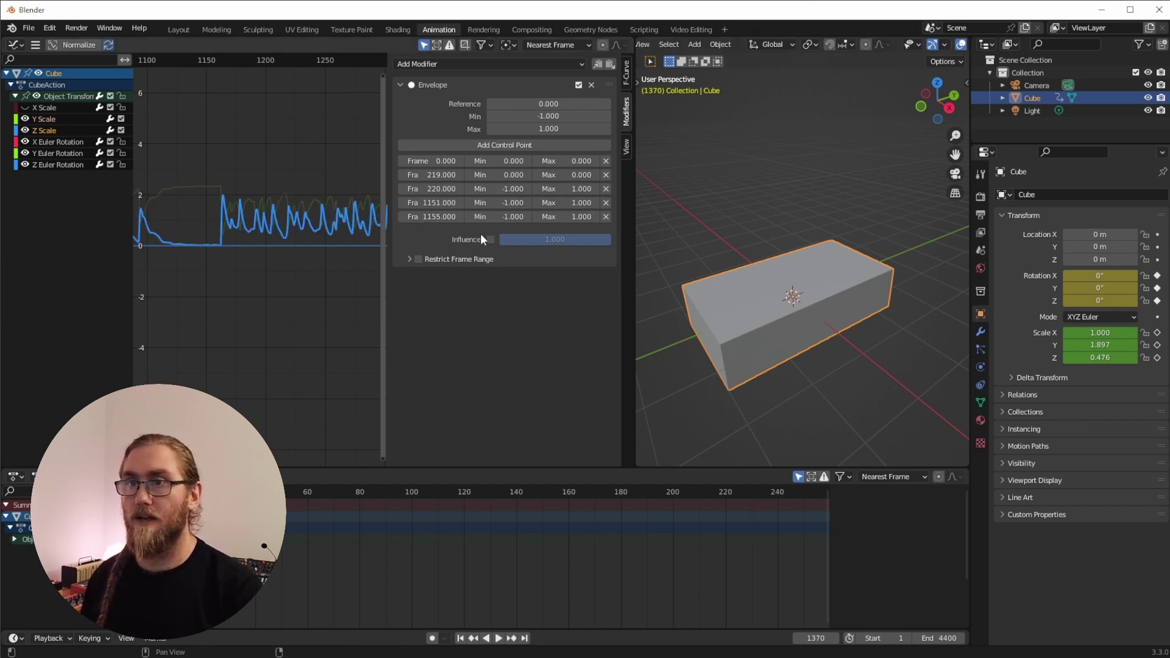
key("space")
key("space")
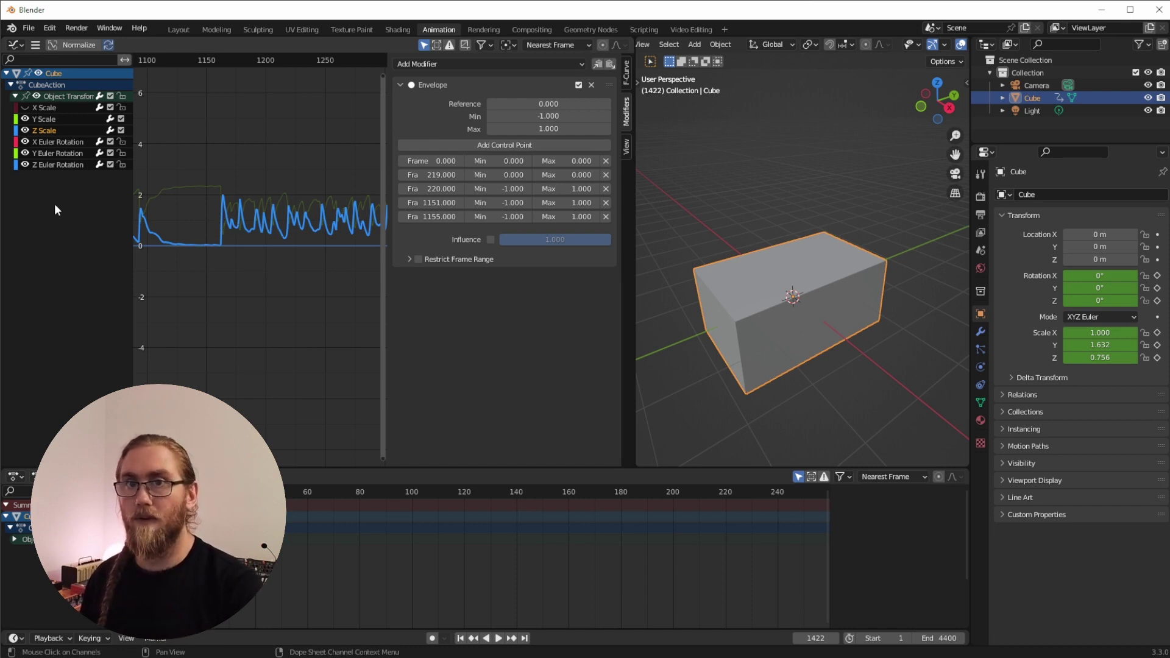
Step: Bake master.wav to the cube's Y Euler Rotation channel from frame 0, using a 40 to 80 frequency range with Additive enabled
left_click(56, 155)
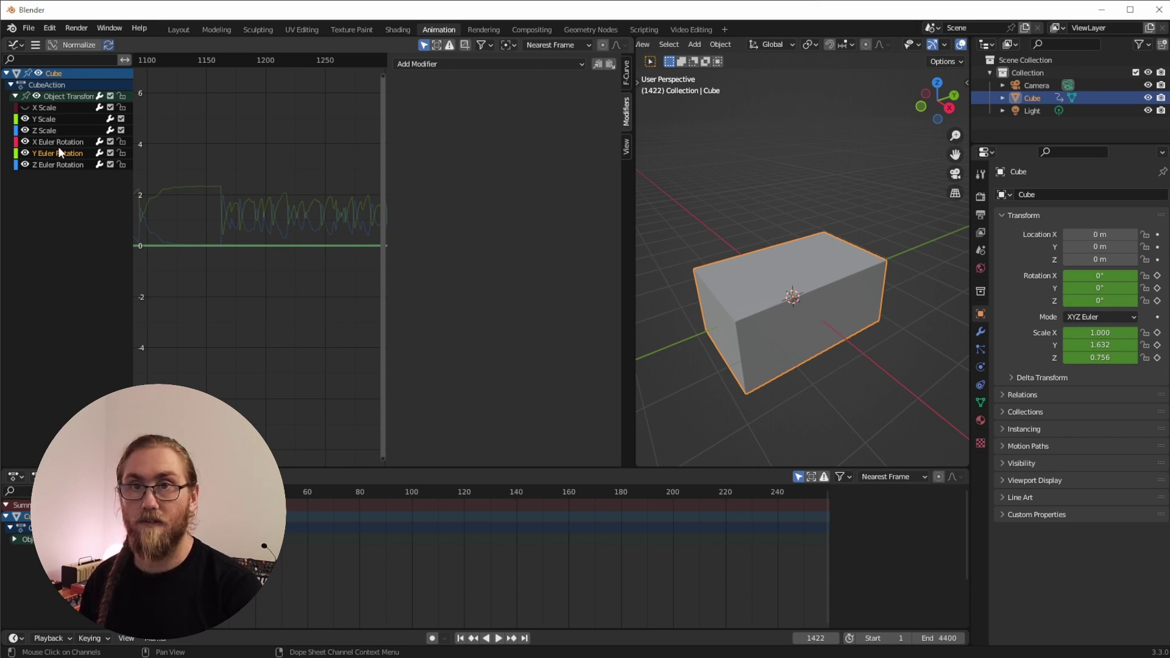
right_click(55, 240)
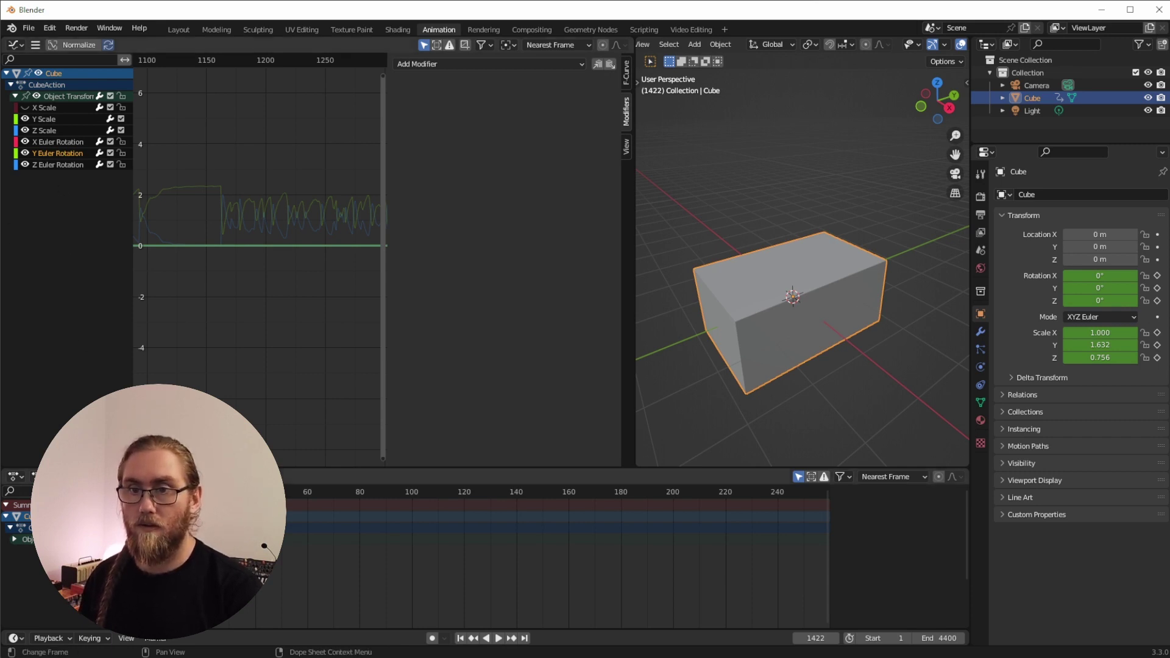
key("Escape")
key("F3")
left_click(77, 236)
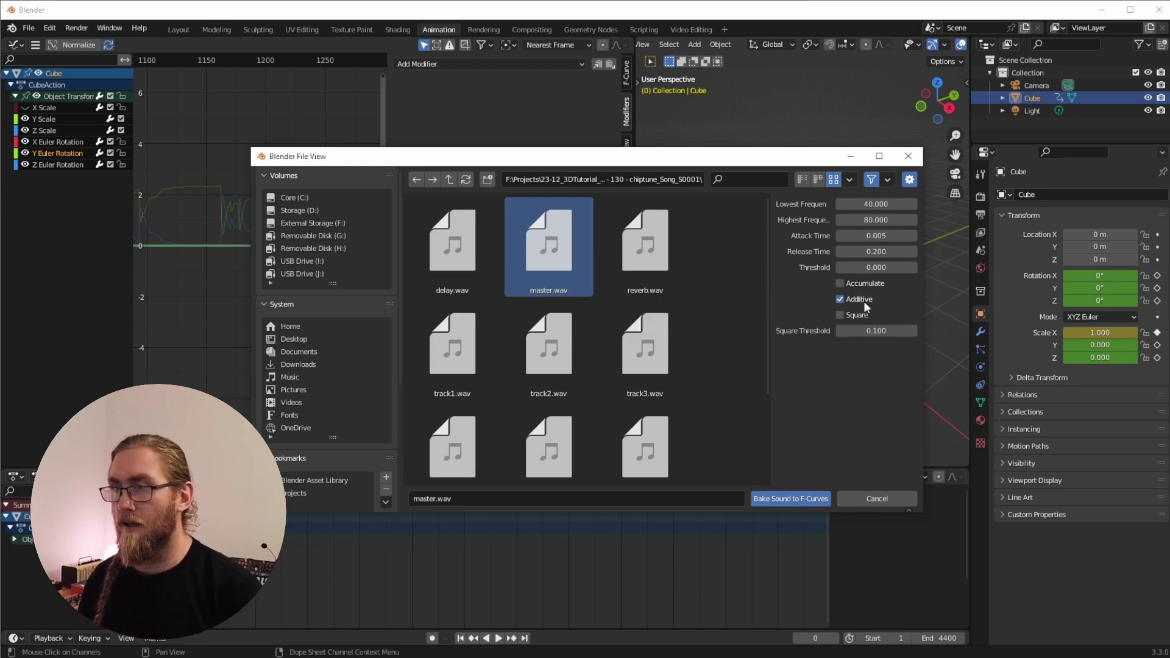
left_click(788, 499)
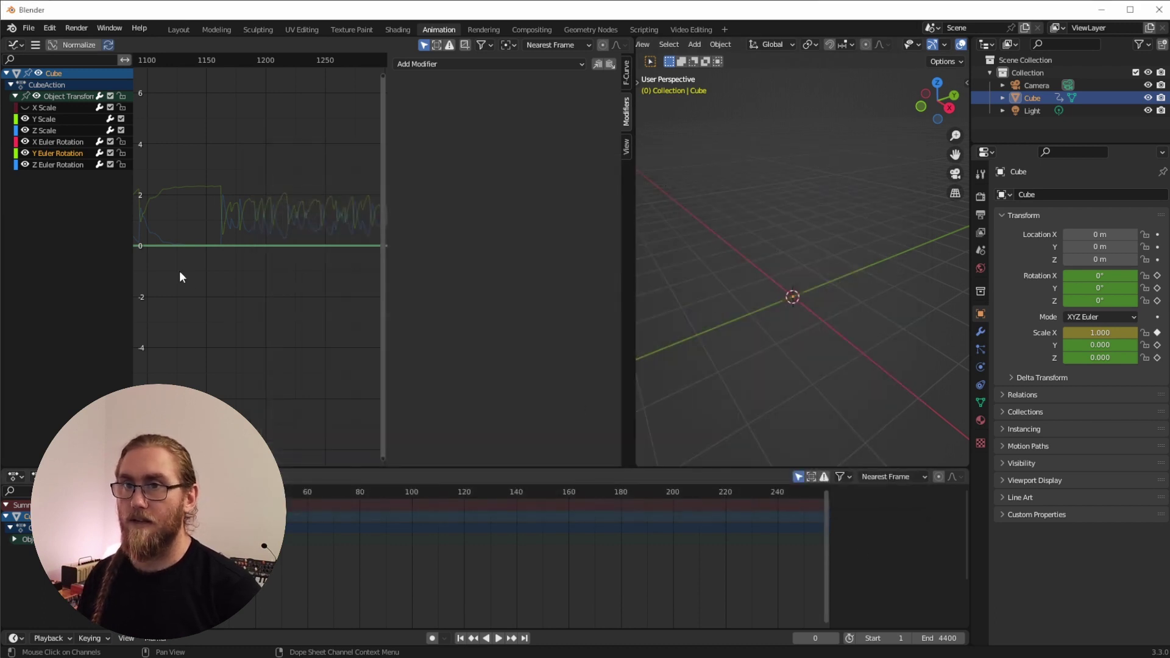
Step: Deselect the Y Euler Rotation curve and play the animation from about frame 306 to frame 446 to check the cube's rotation
key("Home")
middle_click_drag(223, 132, 287, 315)
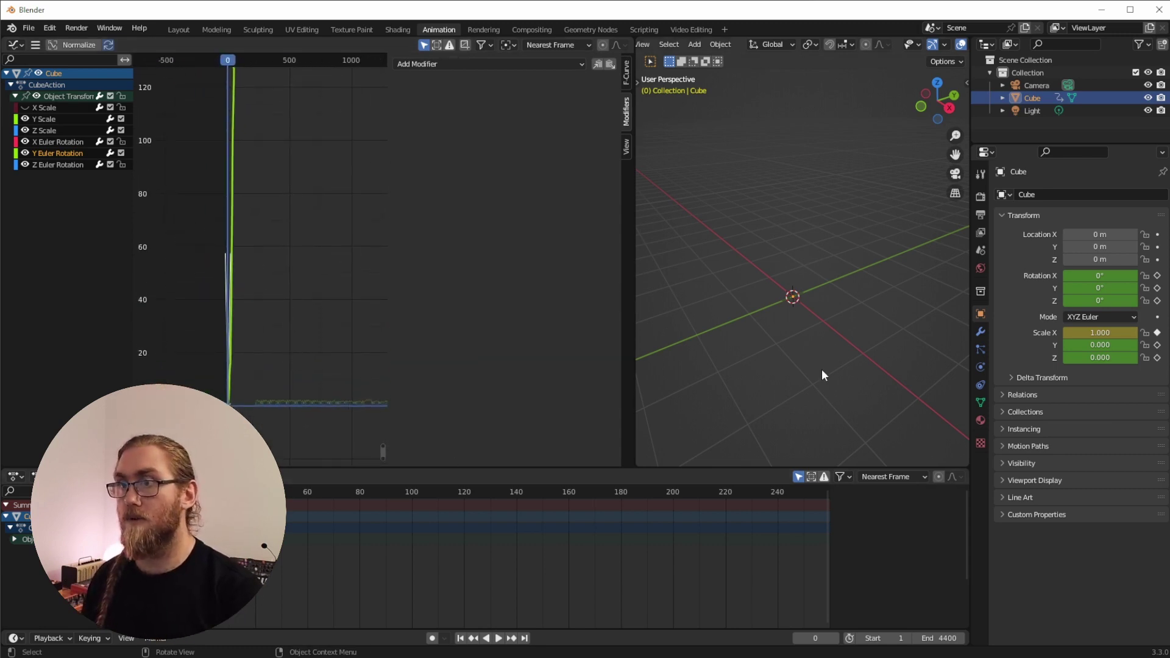
left_click(267, 396)
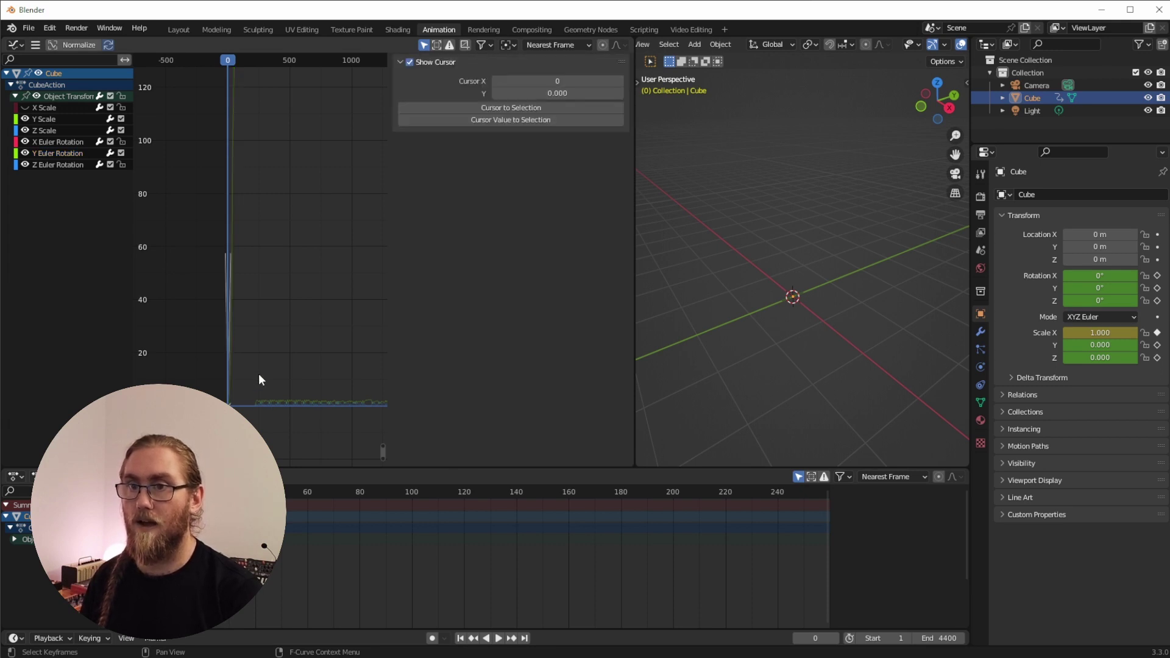
left_click(268, 61)
key("space")
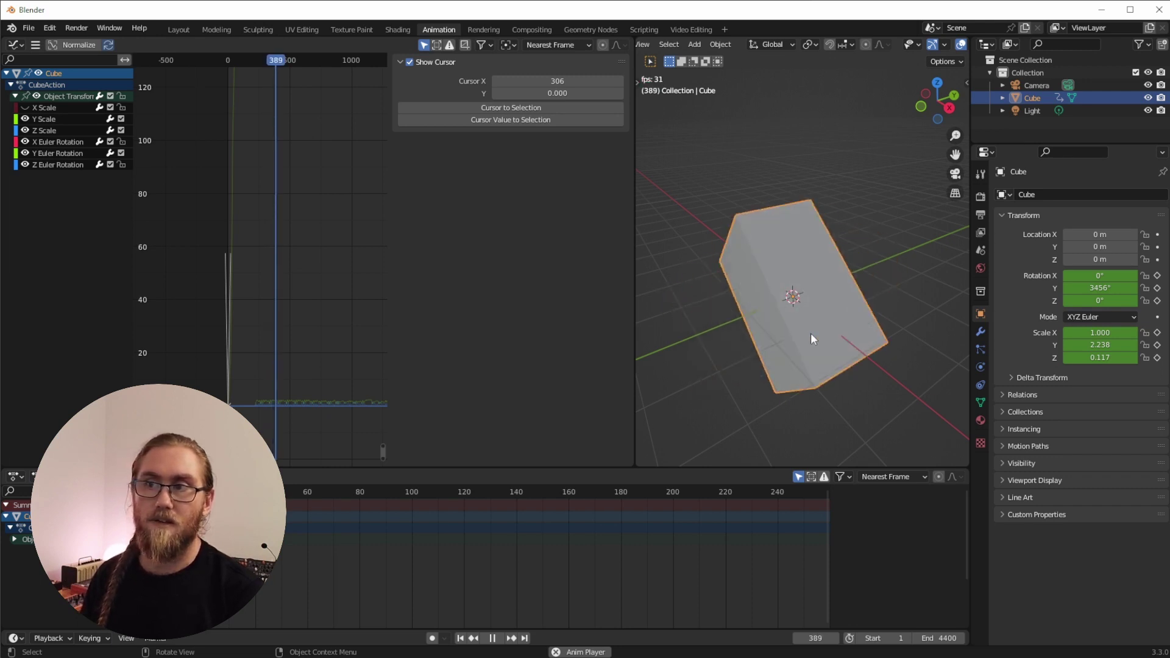
key("space")
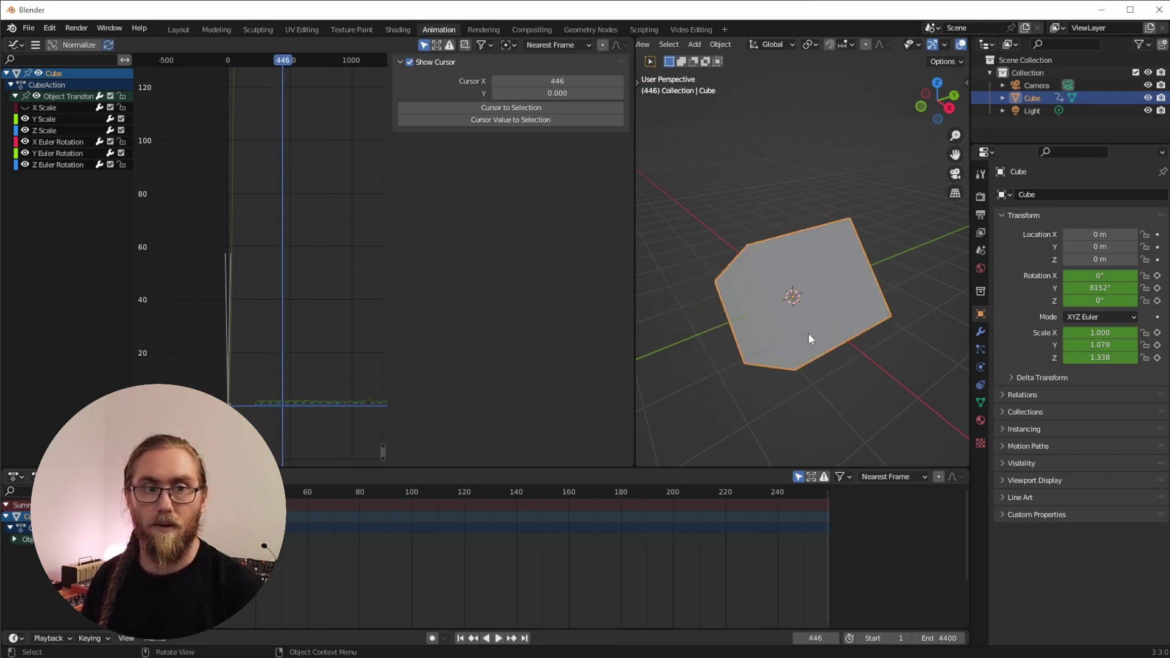